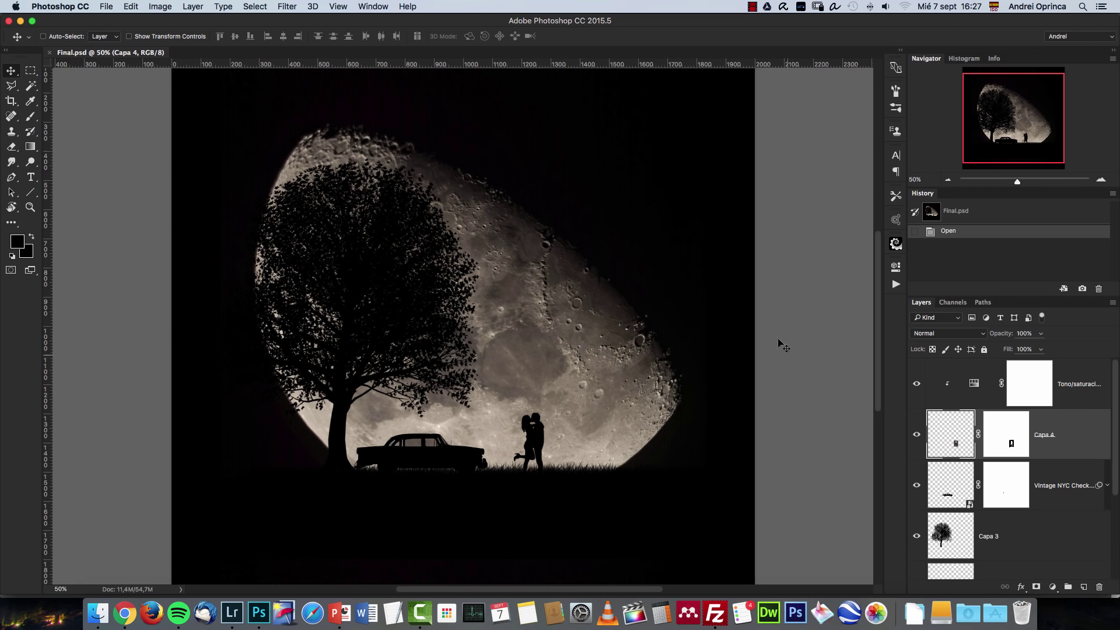
# Start a new document with width and height both set to 2000 px.
pyautogui.click(1101, 179)
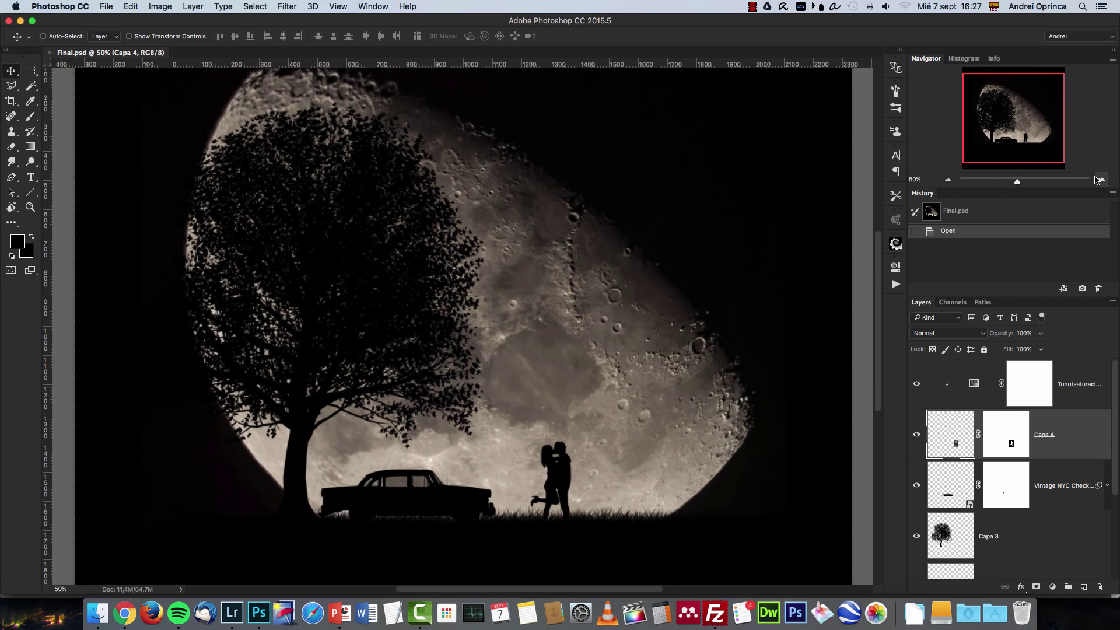
pyautogui.moveTo(1032, 122); pyautogui.dragTo(1032, 128)
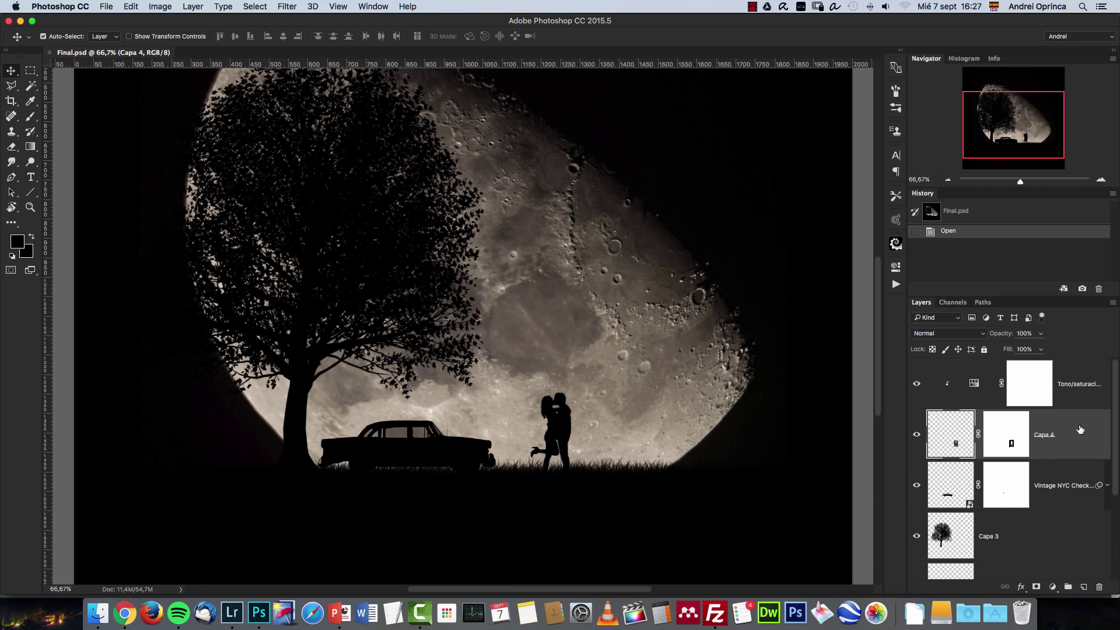
pyautogui.press('cmd+n')
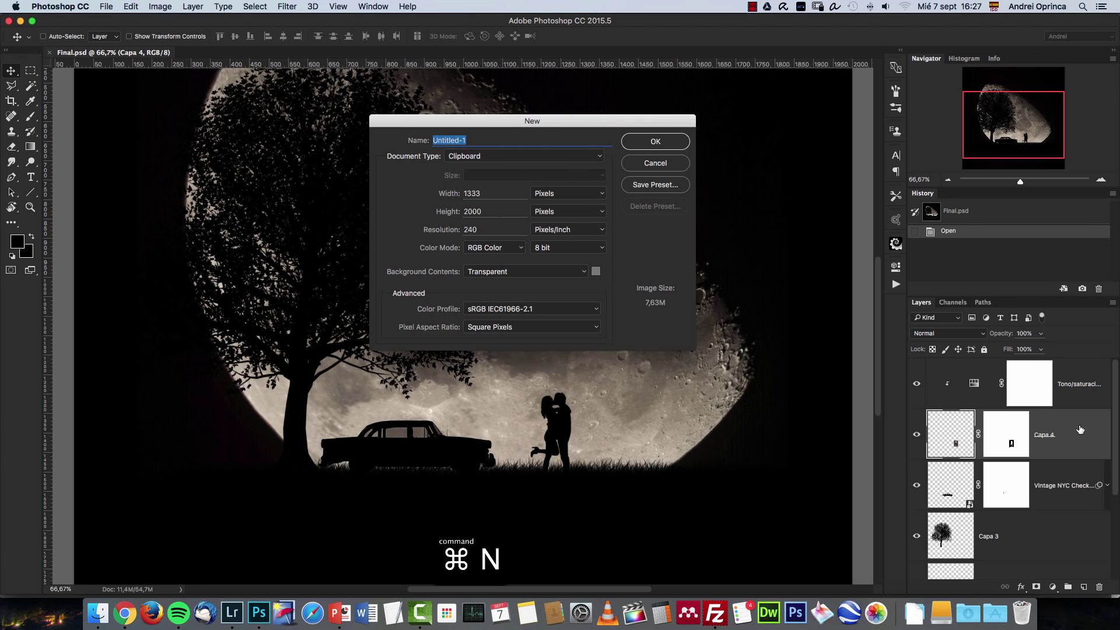
pyautogui.press('Tab')
pyautogui.write('2000')
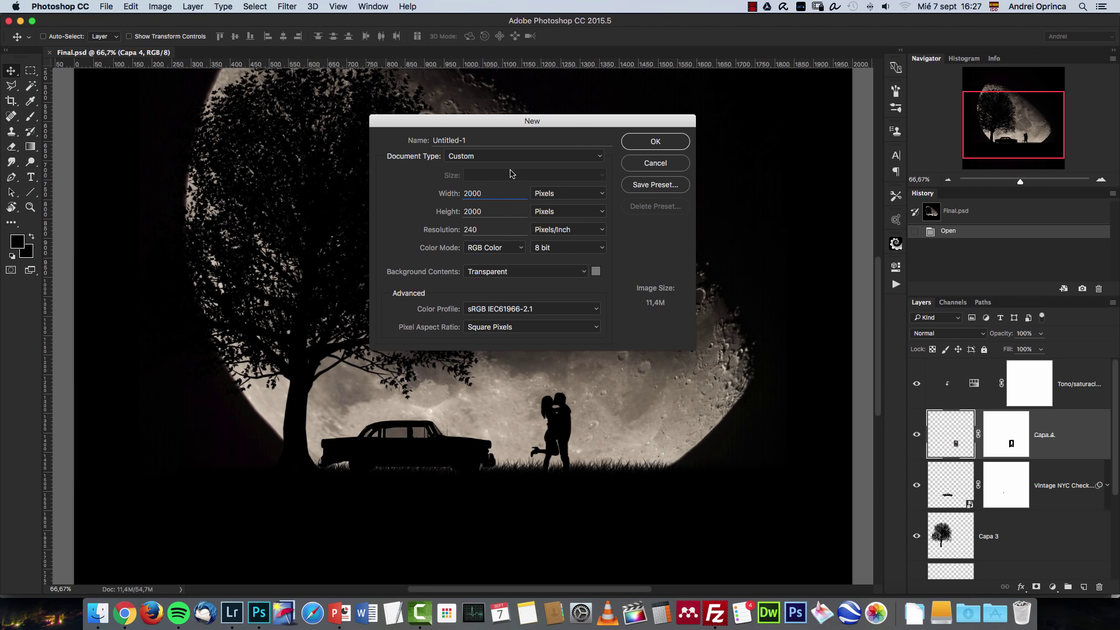
pyautogui.doubleClick(477, 193)
pyautogui.moveTo(491, 213); pyautogui.dragTo(468, 213)
# Create the 2000 × 2000 px document, fill Layer 1 black, and browse the Tree moon folder.
pyautogui.click(659, 142)
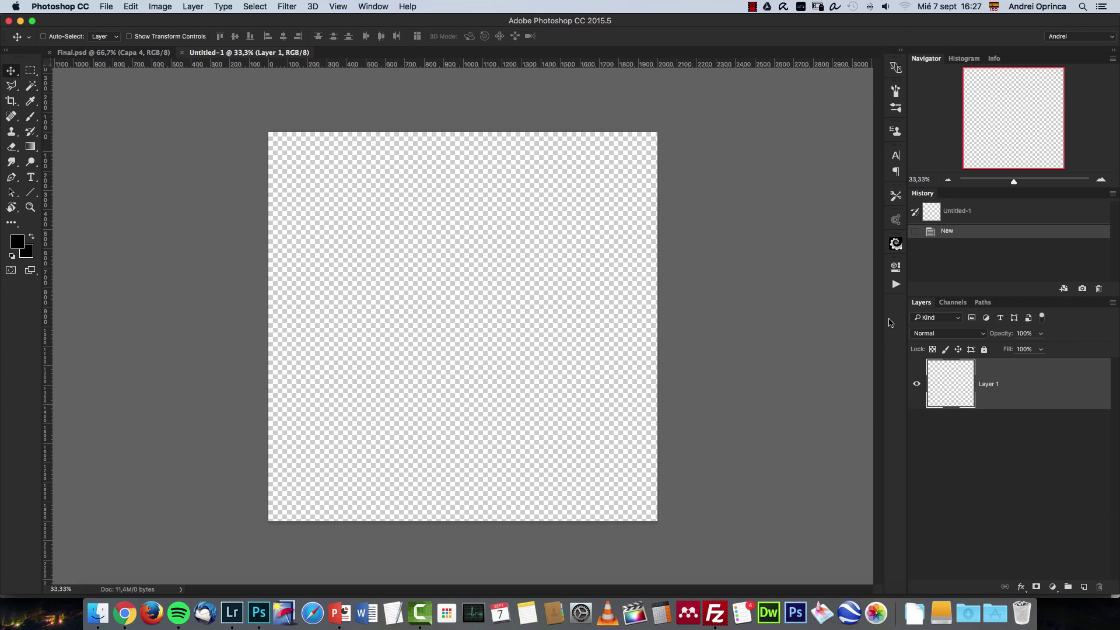
pyautogui.hotkey('alt', 'BackSpace')
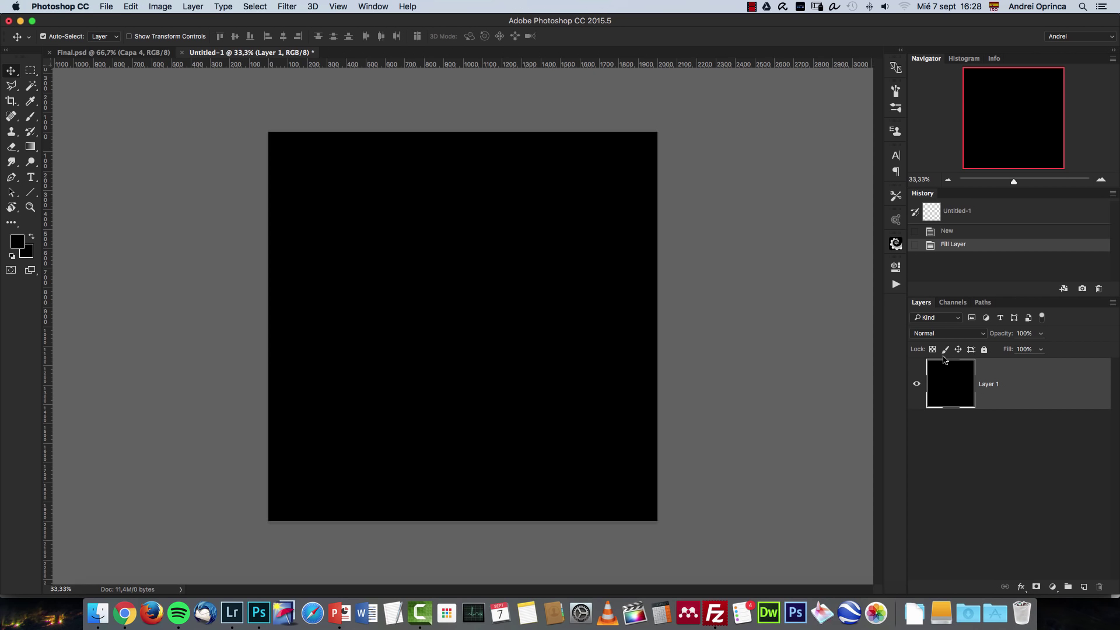
pyautogui.press('super+o')
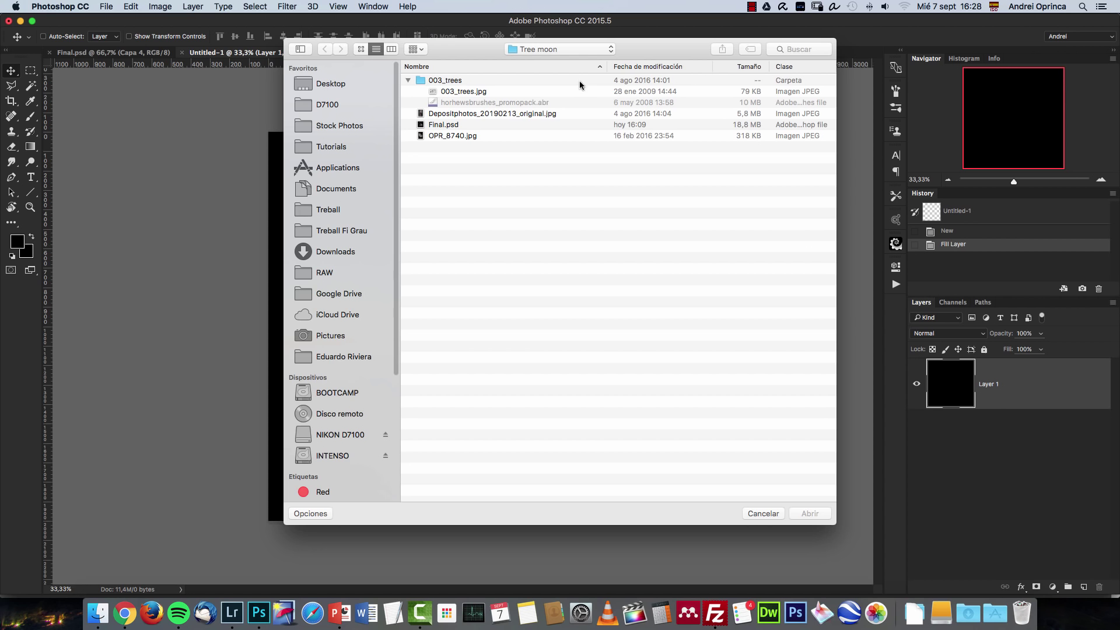
# Copy the moon photo OPR_8740.jpg and paste it into the black canvas.
pyautogui.click(449, 113)
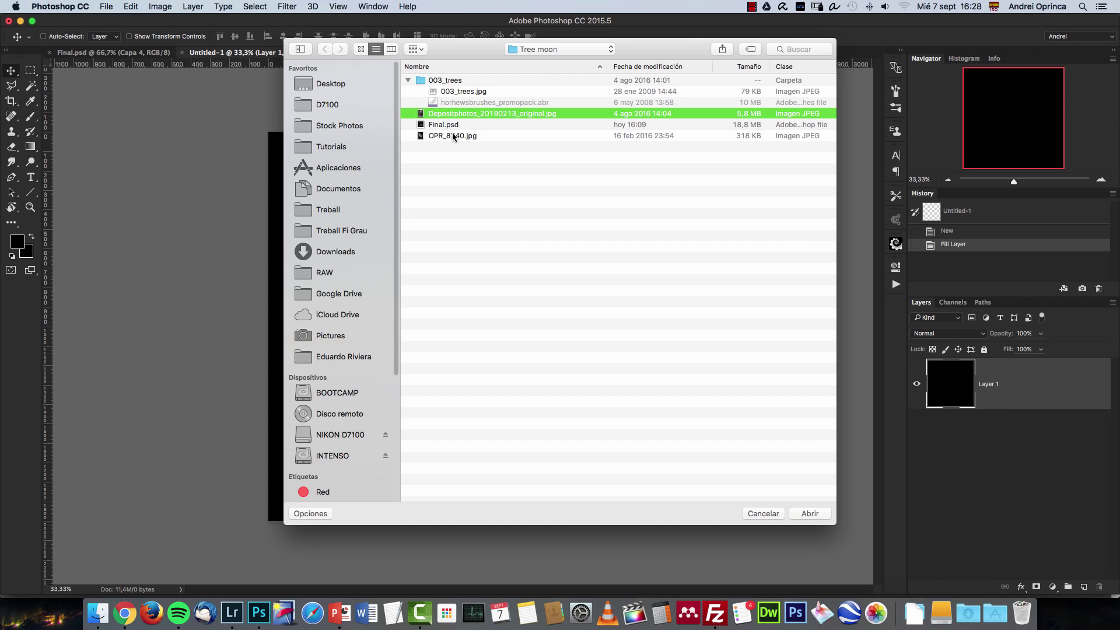
pyautogui.click(454, 135)
pyautogui.click(810, 513)
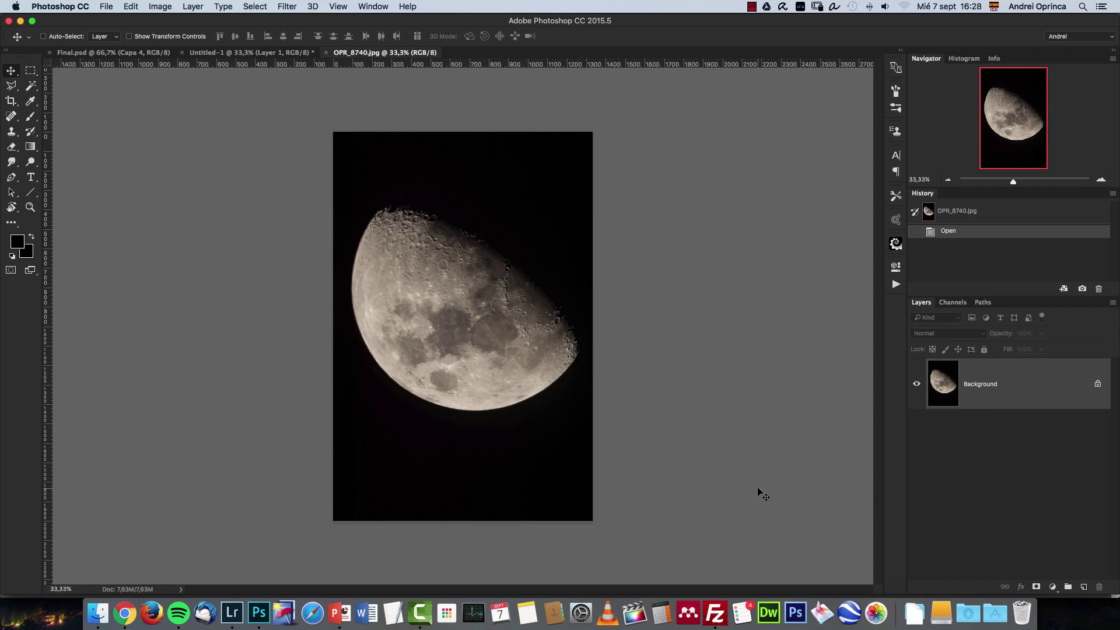
pyautogui.press('super+a')
pyautogui.press('super+c')
pyautogui.press('super+w')
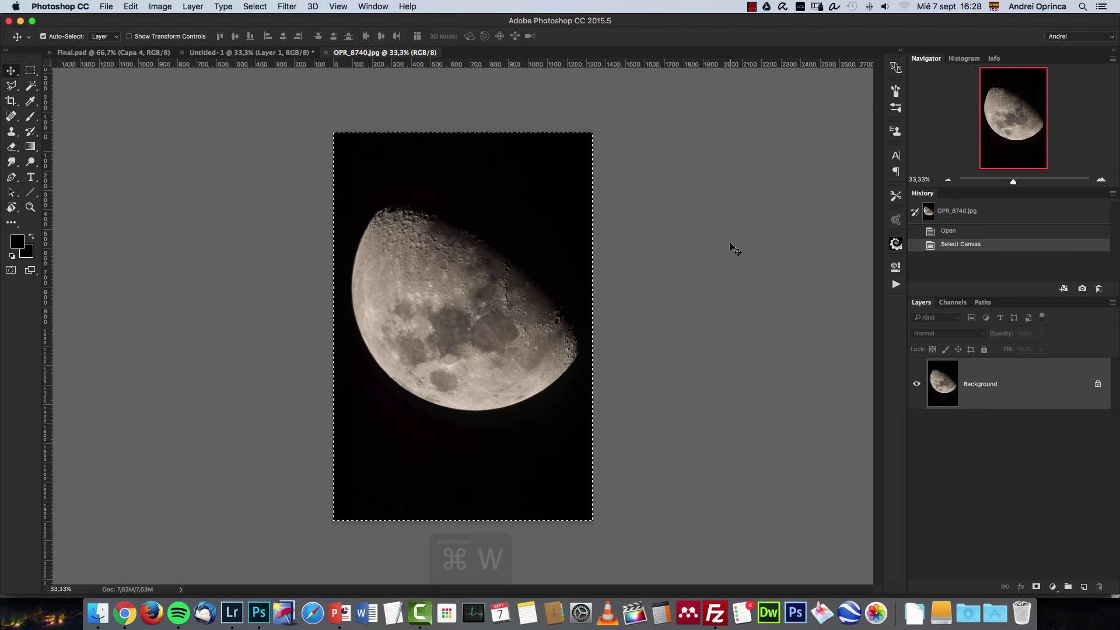
pyautogui.press('super+v')
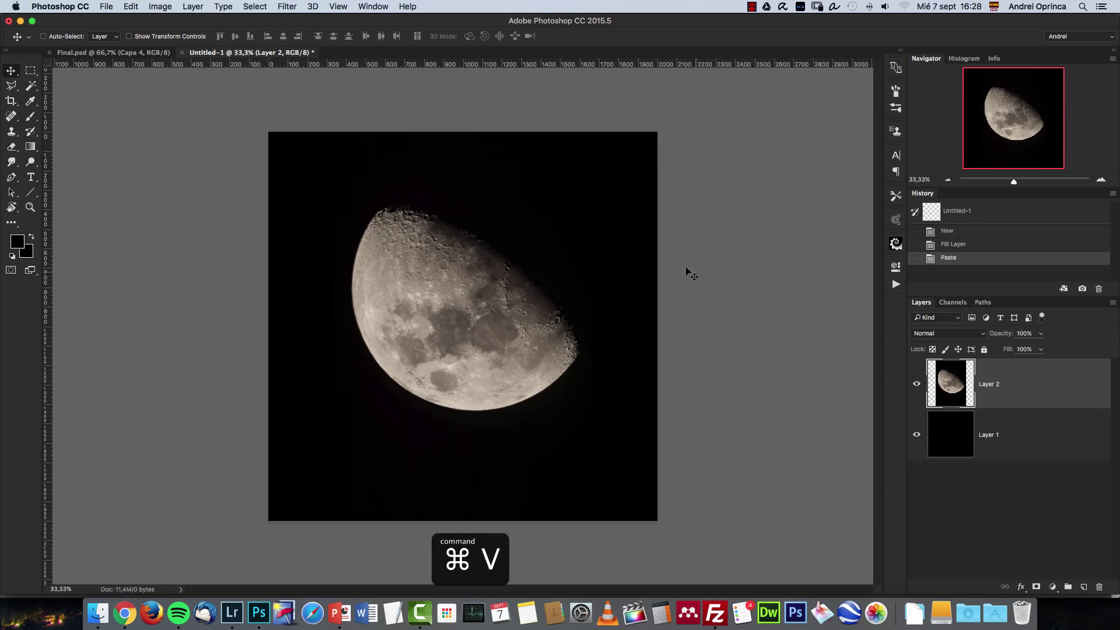
# Nudge the moon slightly upward and rename its layer to 'moon'.
pyautogui.press('super+1')
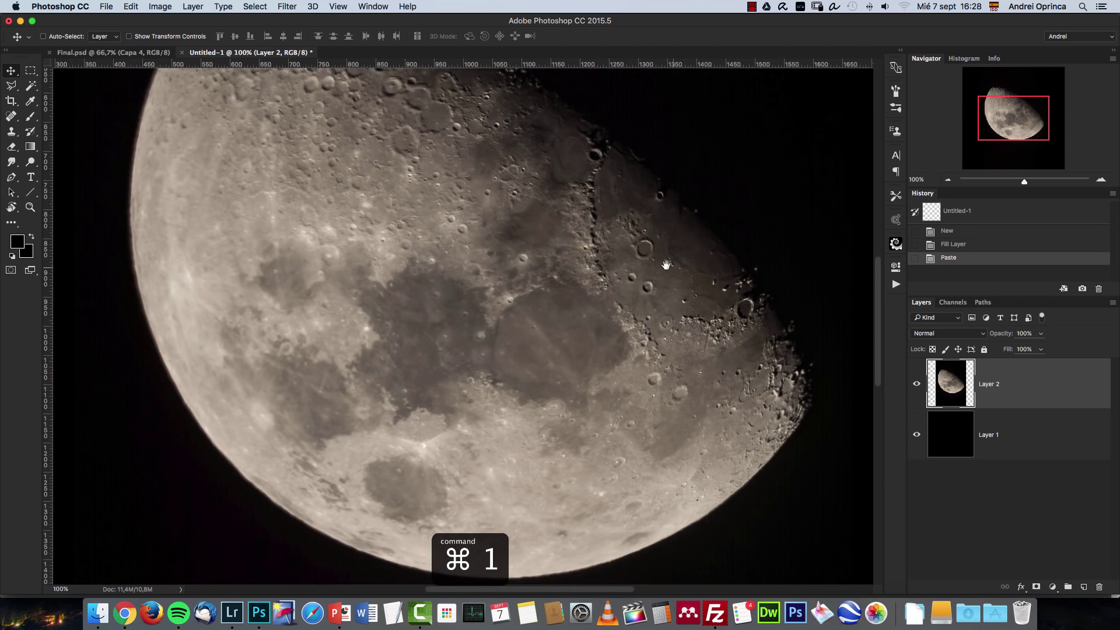
pyautogui.moveTo(665, 266); pyautogui.dragTo(670, 318)
pyautogui.press('super+0')
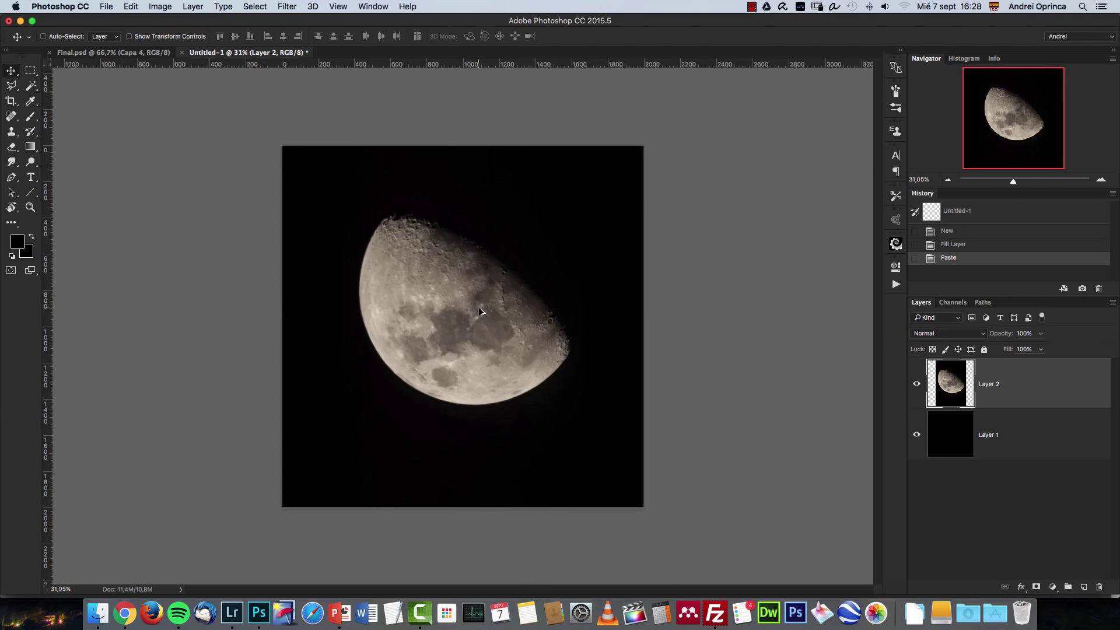
pyautogui.moveTo(488, 322); pyautogui.dragTo(489, 300)
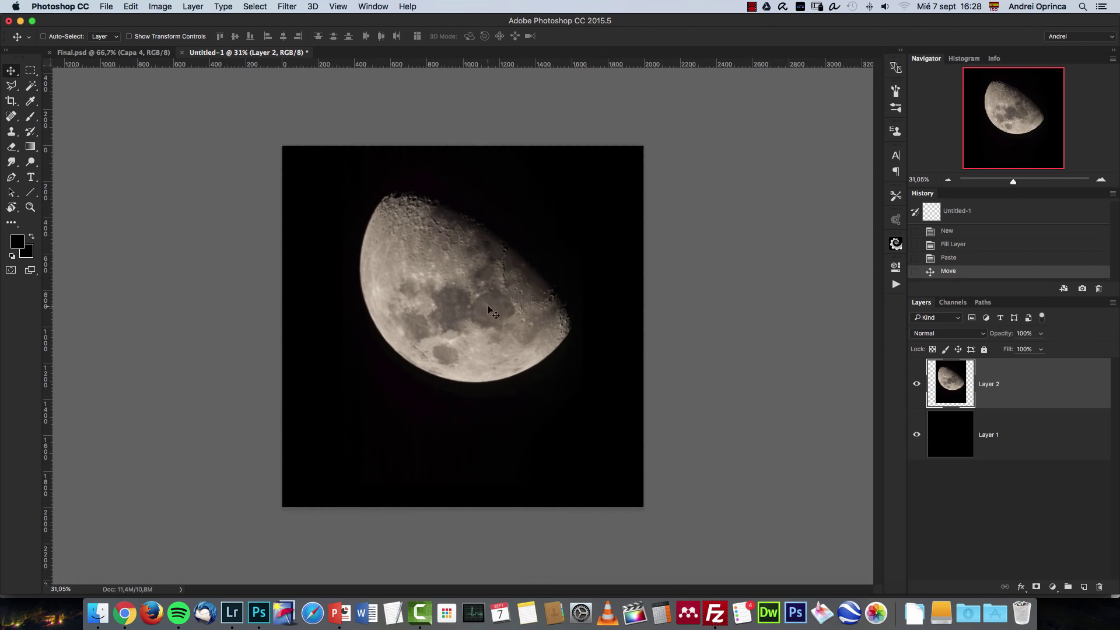
pyautogui.doubleClick(989, 384)
pyautogui.write('moon')
pyautogui.press('Return')
# Add a new empty layer named 'grass' with a green colour tag.
pyautogui.press('shift+super+n')
pyautogui.click(744, 282)
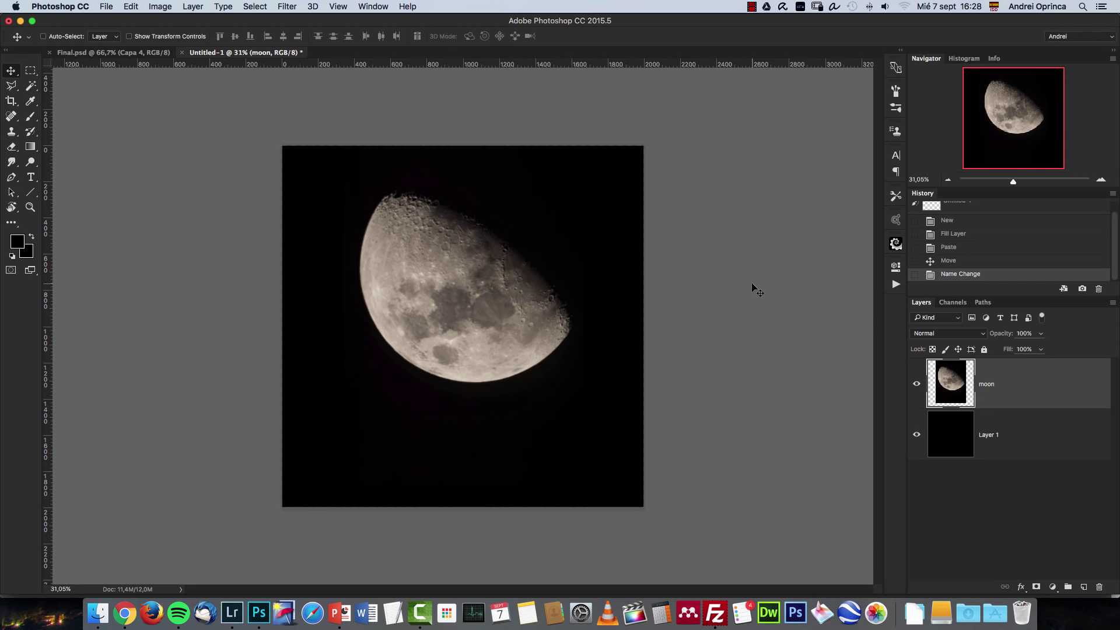
pyautogui.press('shift+super+n')
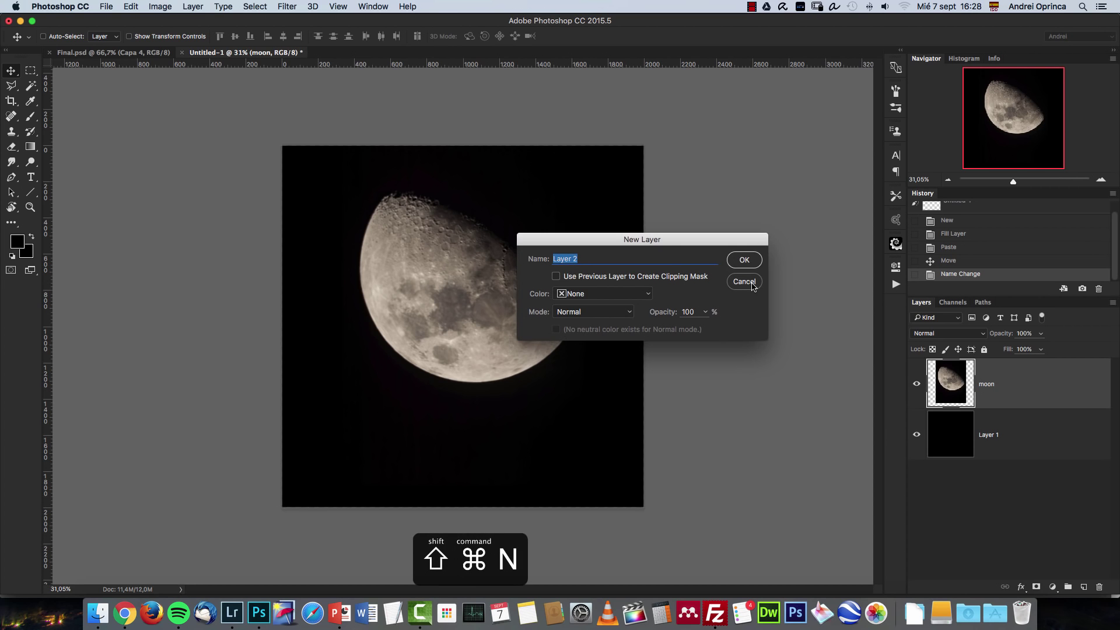
pyautogui.press('BackSpace')
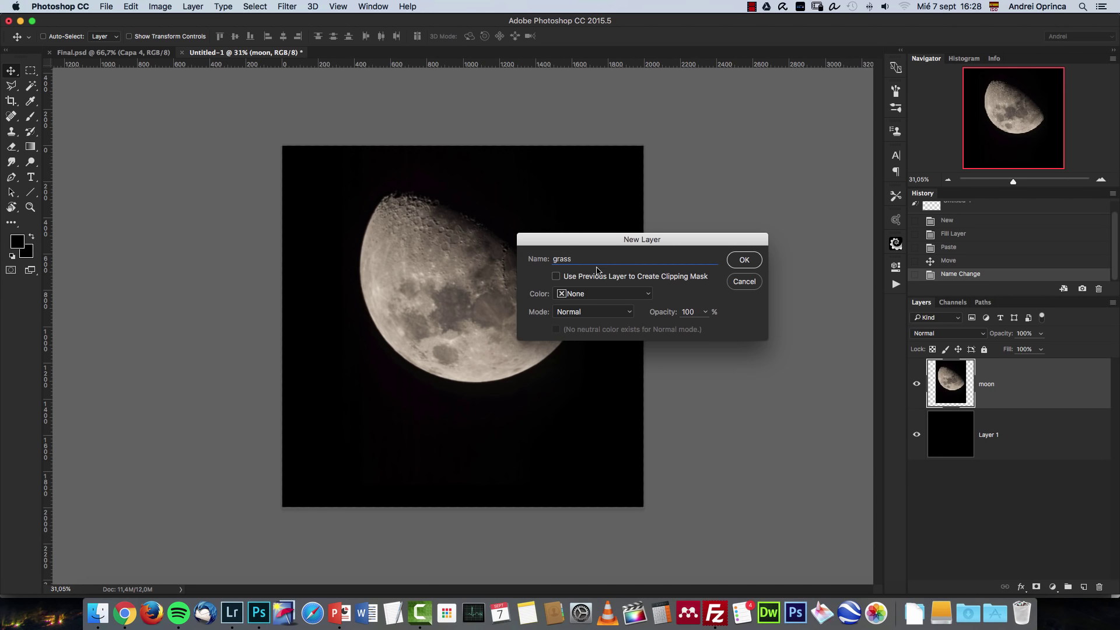
pyautogui.click(614, 297)
pyautogui.click(581, 341)
pyautogui.moveTo(727, 245); pyautogui.dragTo(728, 295)
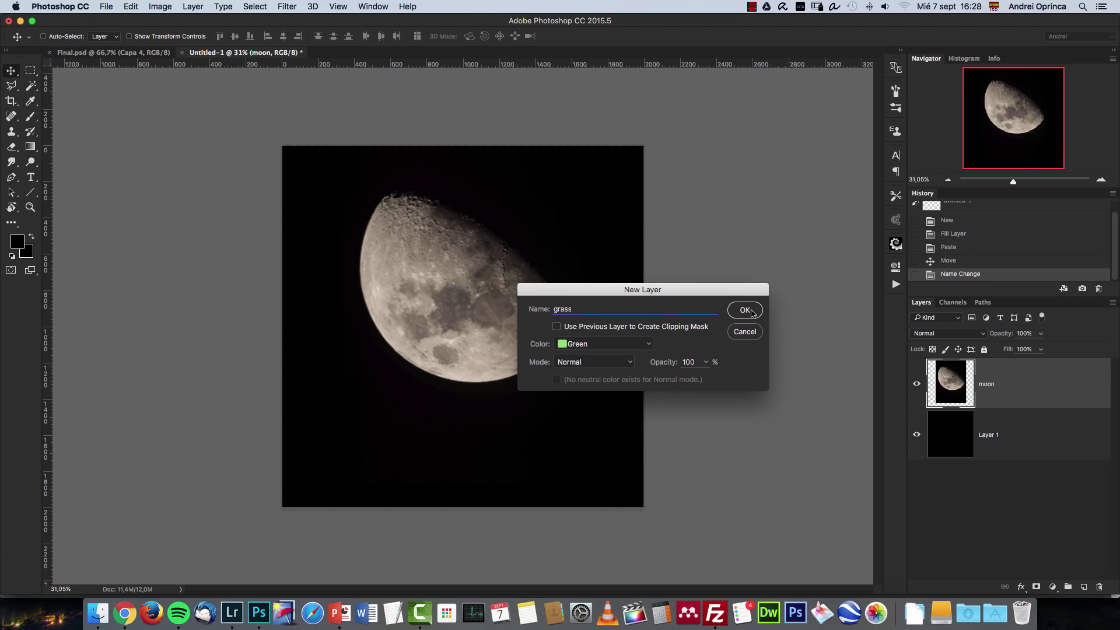
pyautogui.click(745, 310)
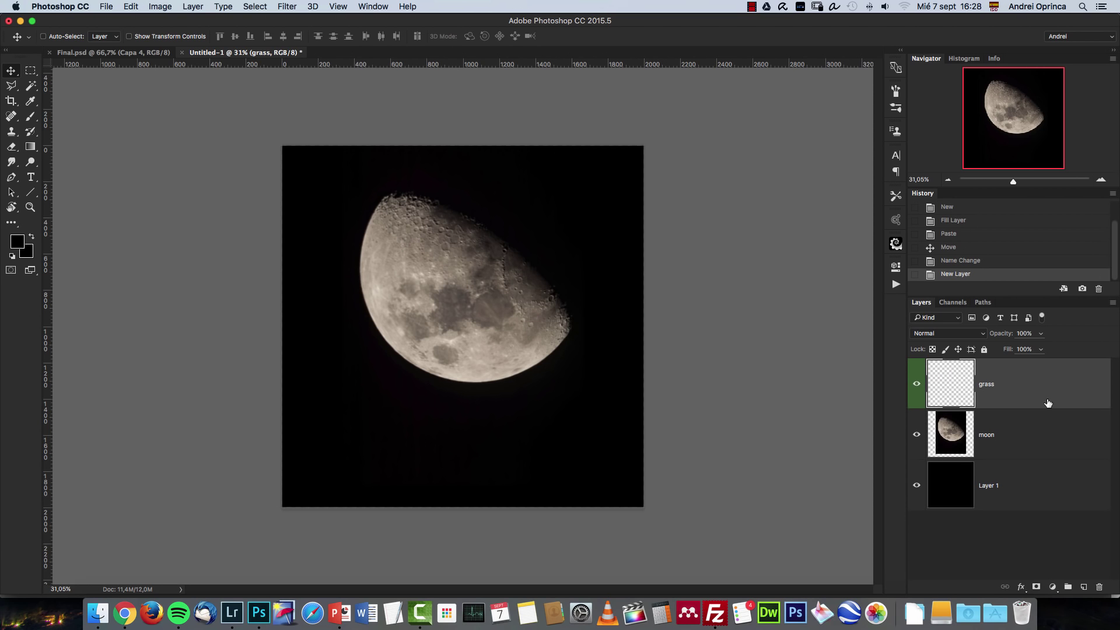
# Select the Brush tool with the 134 px grass-blade brush tip.
pyautogui.click(31, 117)
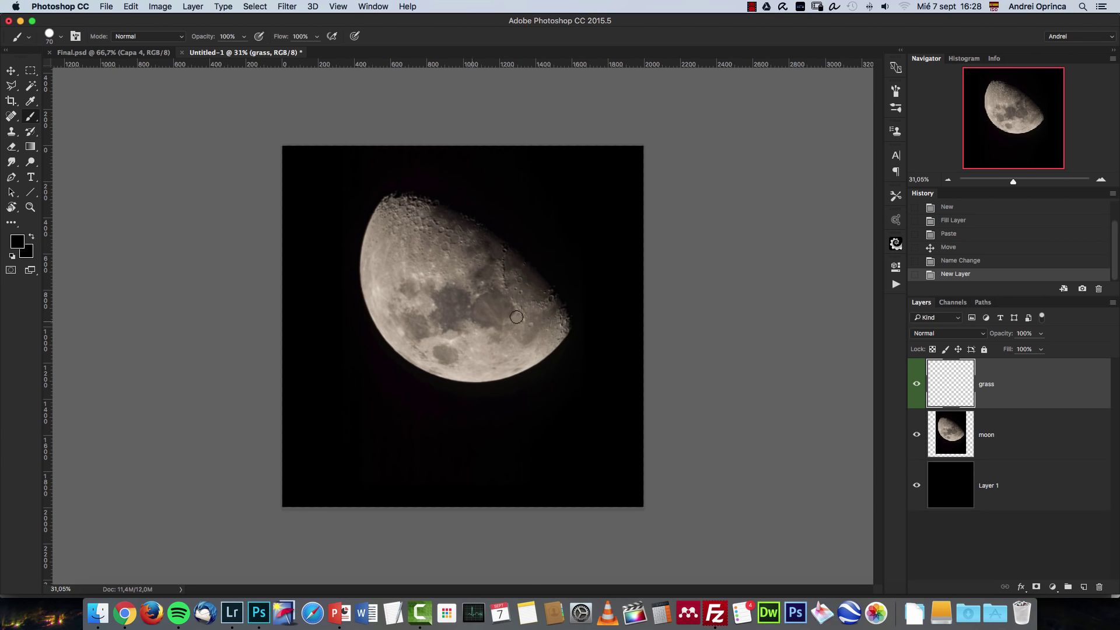
pyautogui.rightClick(500, 309)
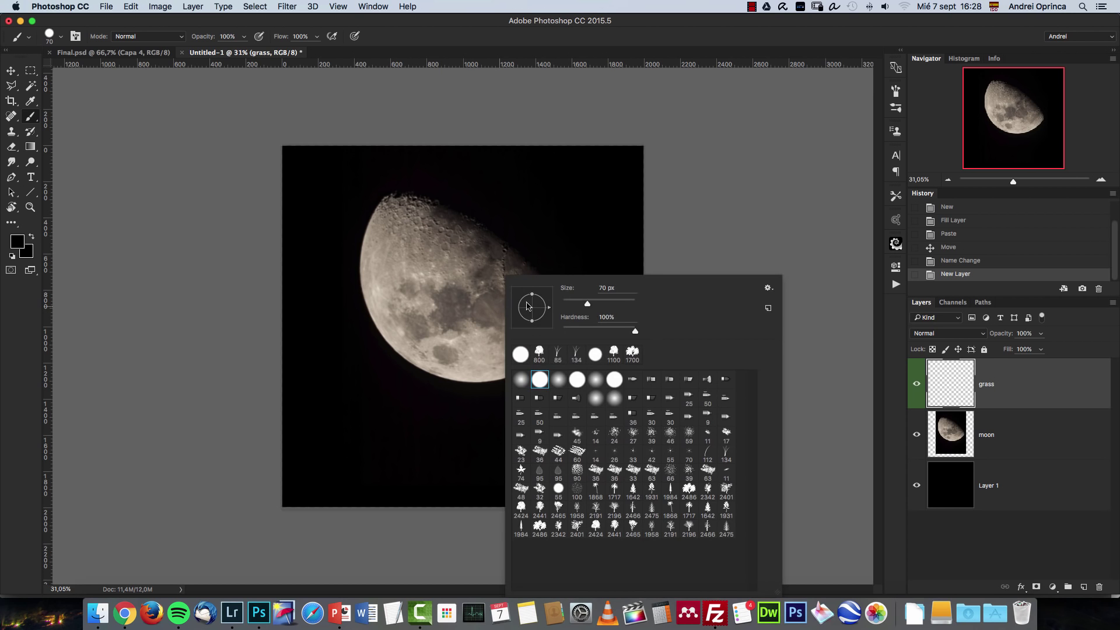
pyautogui.click(724, 453)
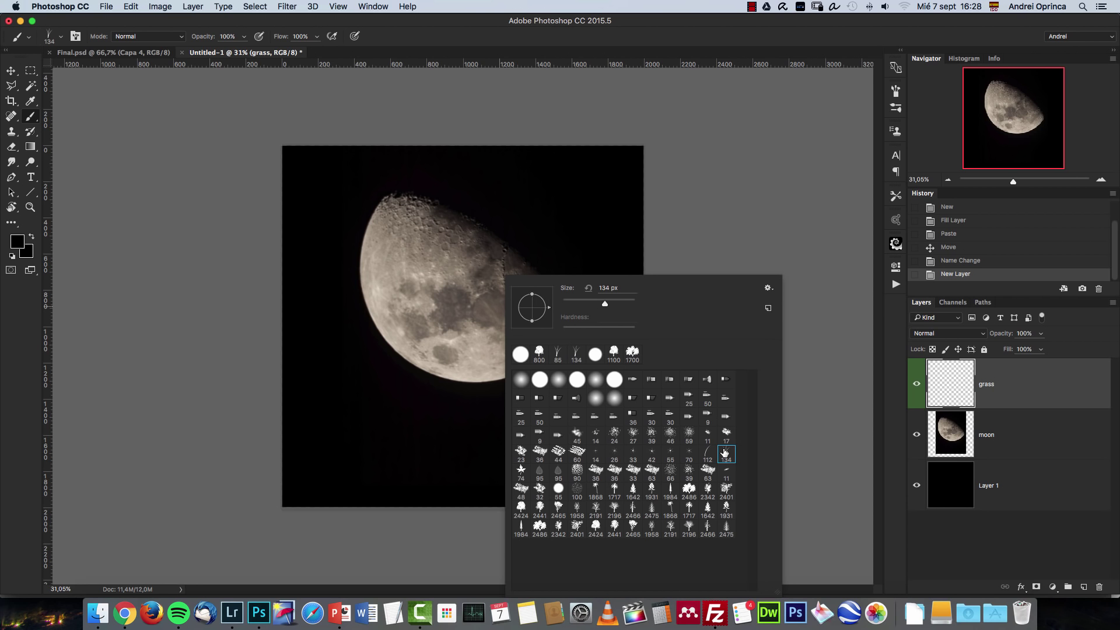
pyautogui.click(769, 289)
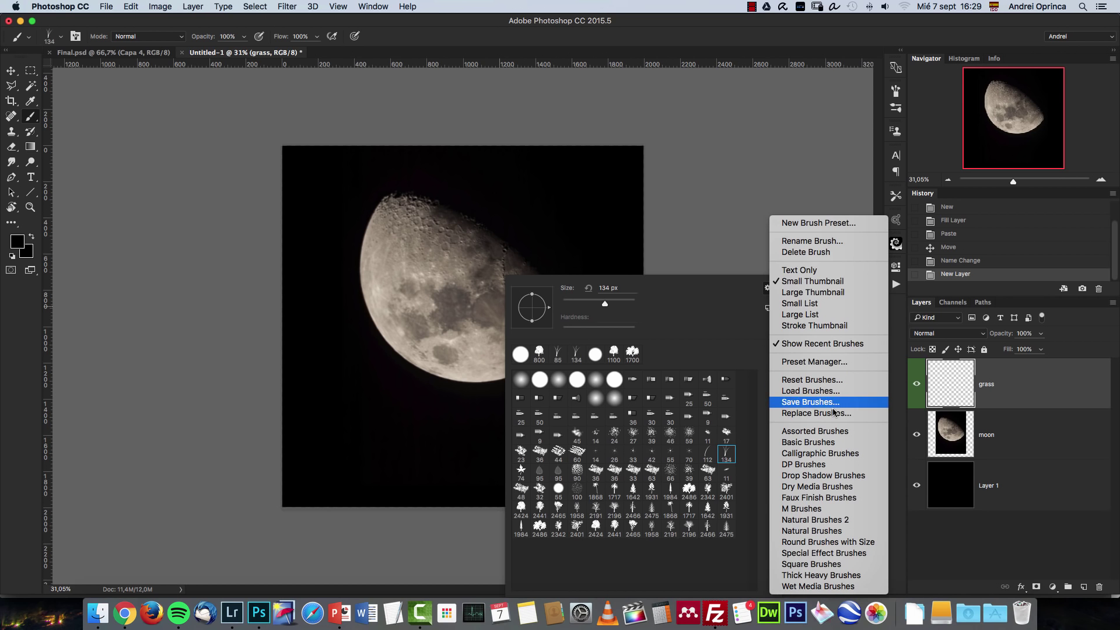
pyautogui.click(695, 314)
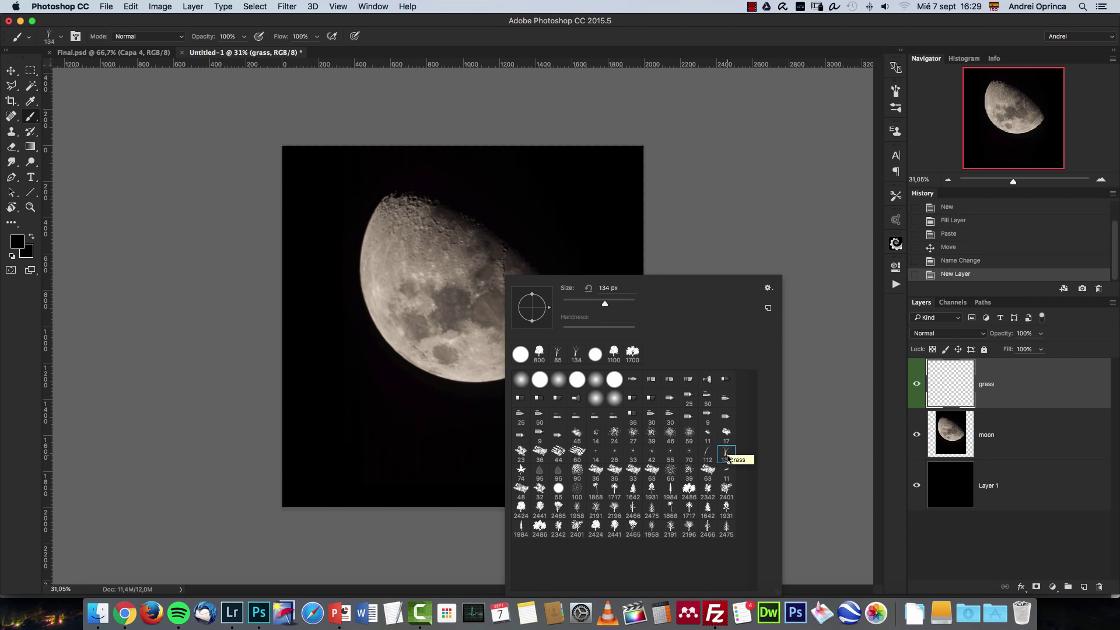
pyautogui.click(947, 390)
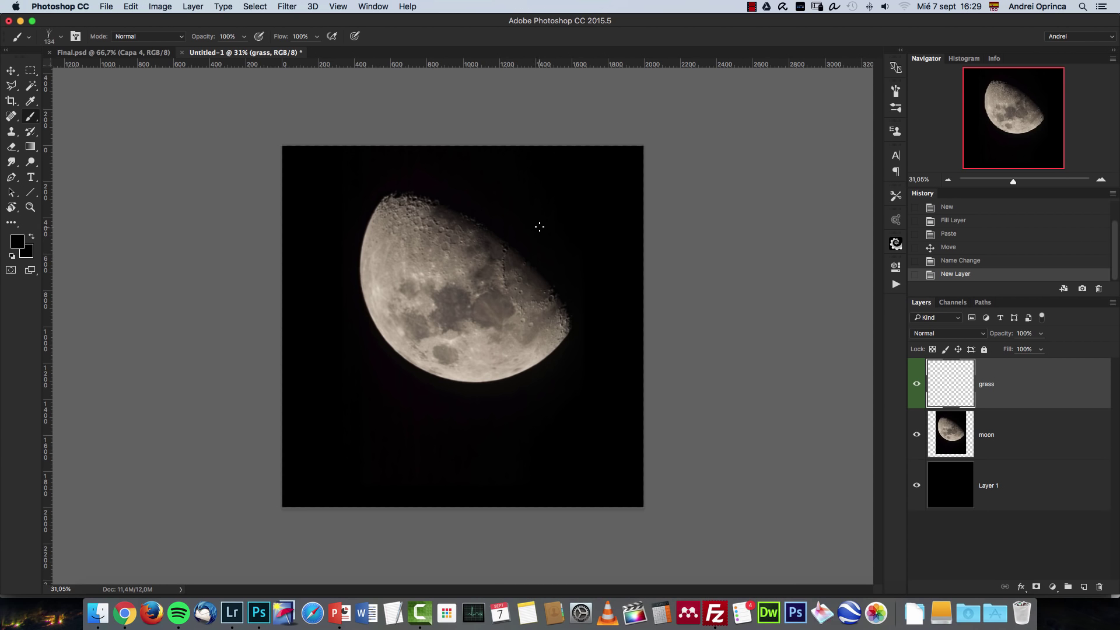
# Check the Brush panel settings and the background colour, leaving both unchanged.
pyautogui.press('F5')
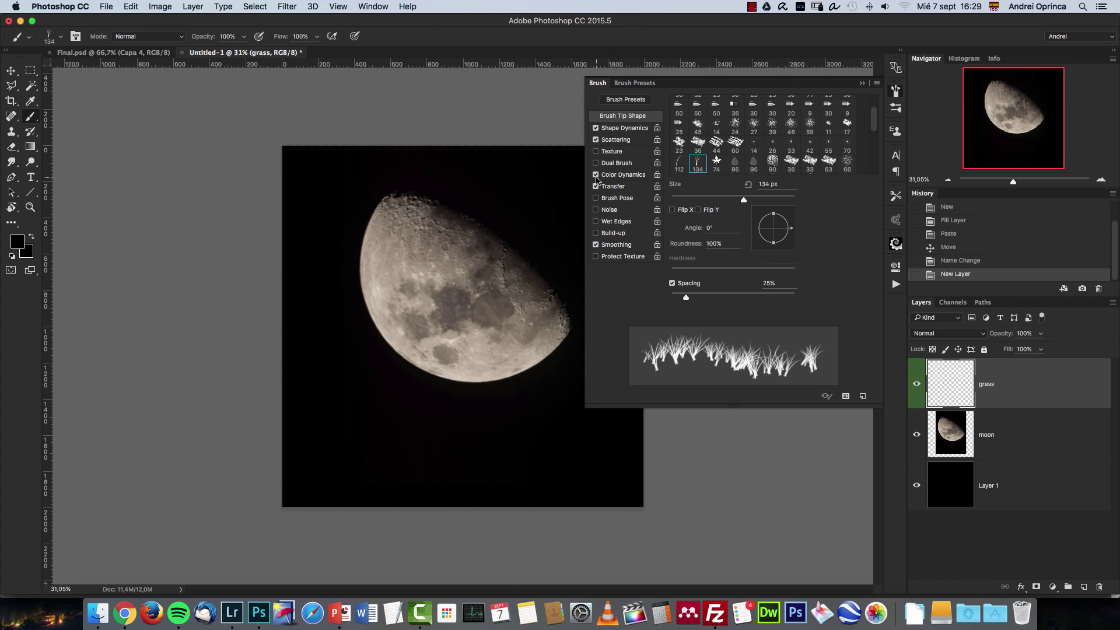
pyautogui.click(861, 82)
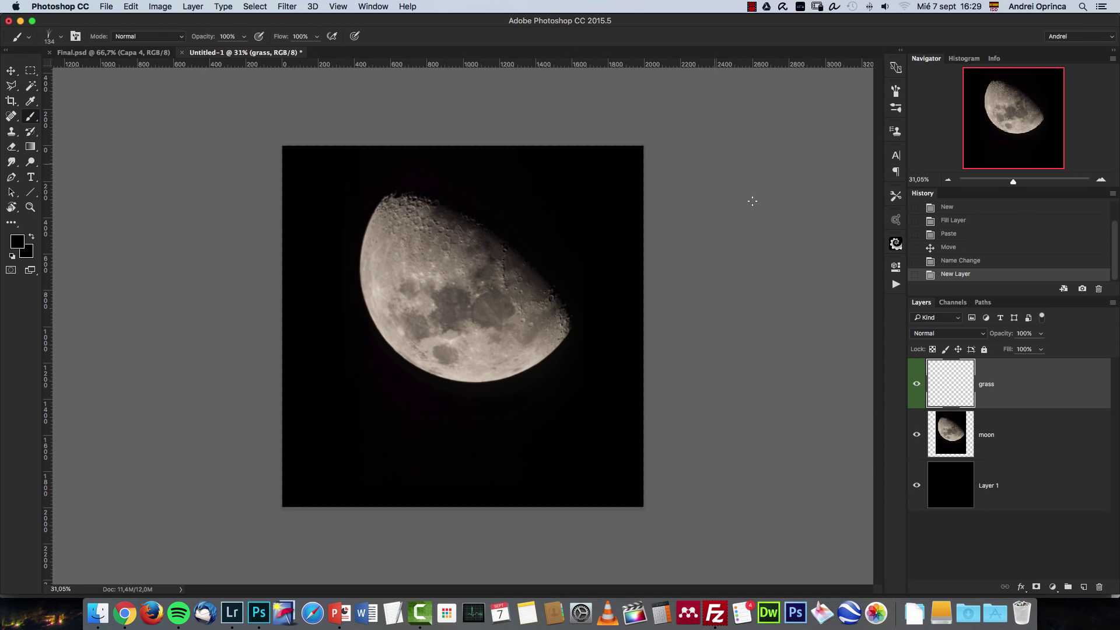
pyautogui.click(29, 254)
pyautogui.click(1021, 206)
# Undo a trial grass stroke and set the grass brush size to 95 px.
pyautogui.scroll(3, 495, 348)
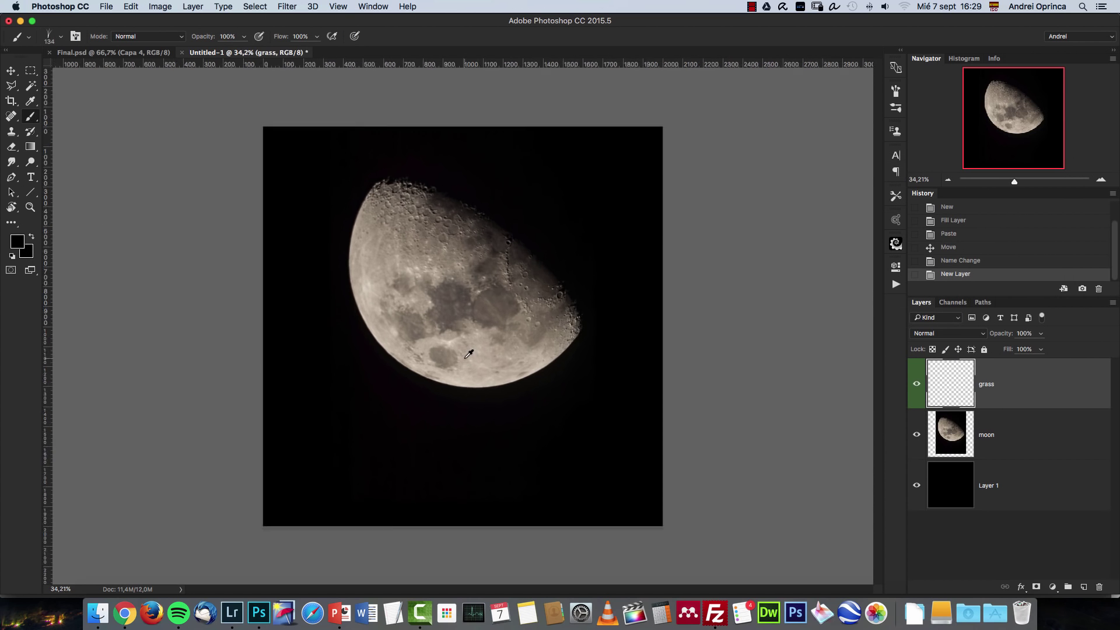
pyautogui.moveTo(509, 409)
pyautogui.mouseDown()
pyautogui.moveTo(513, 392)
pyautogui.moveTo(560, 386)
pyautogui.moveTo(443, 392)
pyautogui.moveTo(495, 406)
pyautogui.mouseUp()
pyautogui.press('super+z')
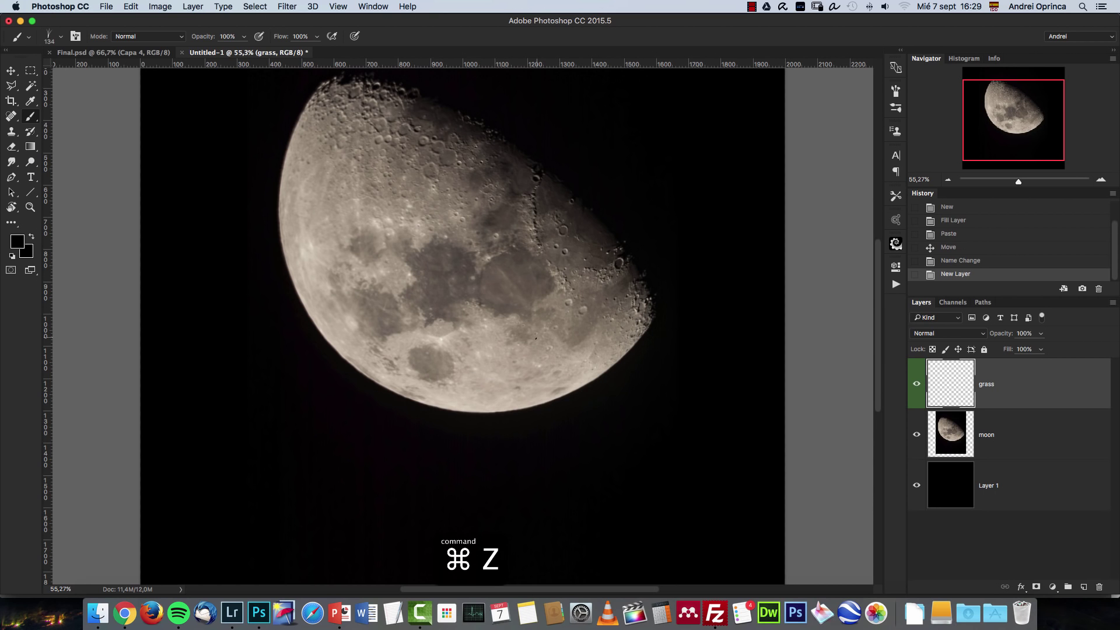
pyautogui.rightClick(530, 279)
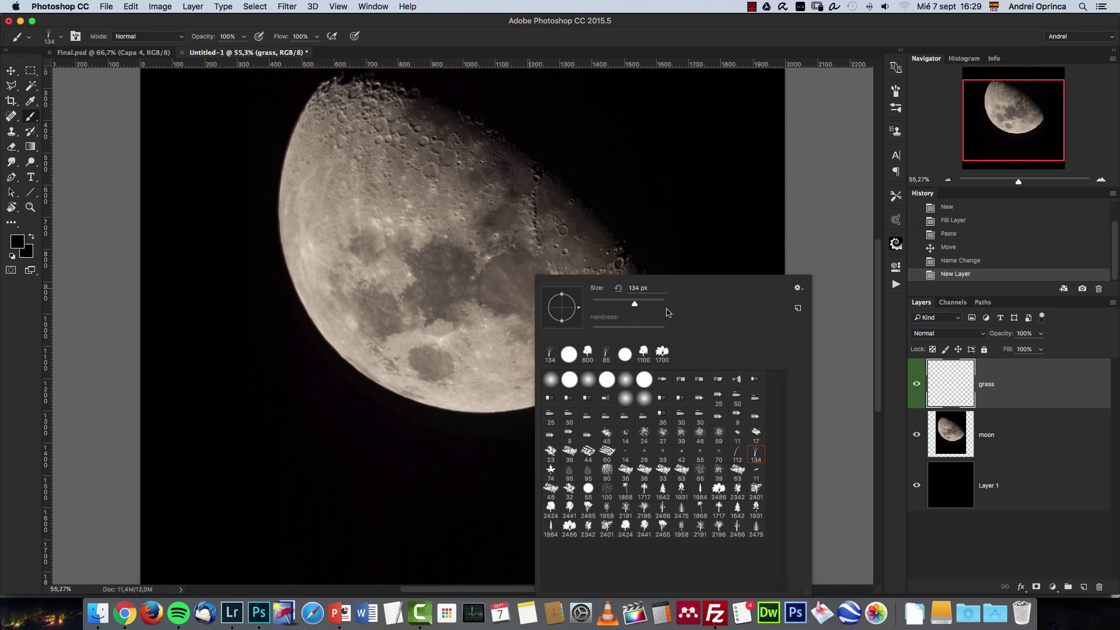
pyautogui.click(655, 288)
pyautogui.write('9')
pyautogui.write('5')
pyautogui.press('Return')
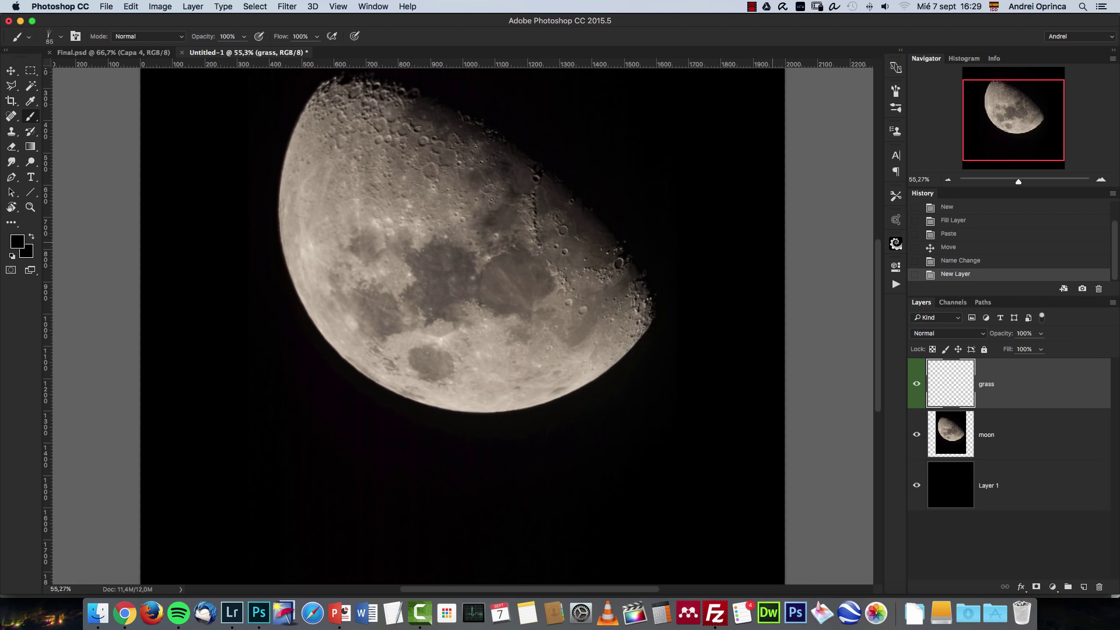
# Paint a thick band of black grass across the lower part of the moon.
pyautogui.moveTo(323, 340); pyautogui.dragTo(648, 346)
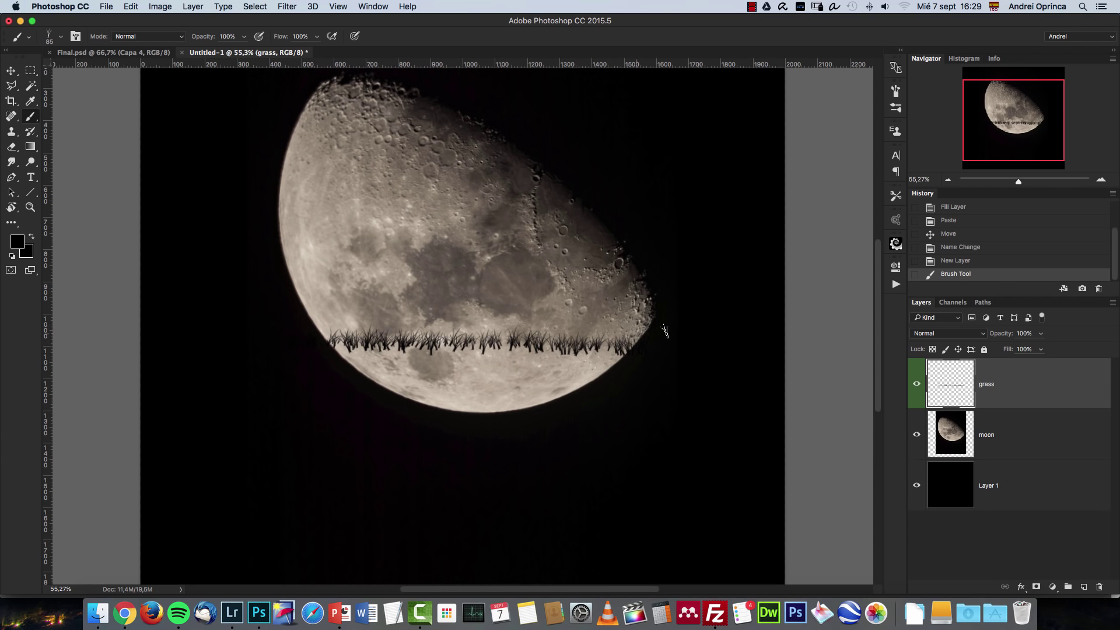
pyautogui.keyDown('shift'); pyautogui.click(326, 341); pyautogui.keyUp('shift')
pyautogui.press('super+z')
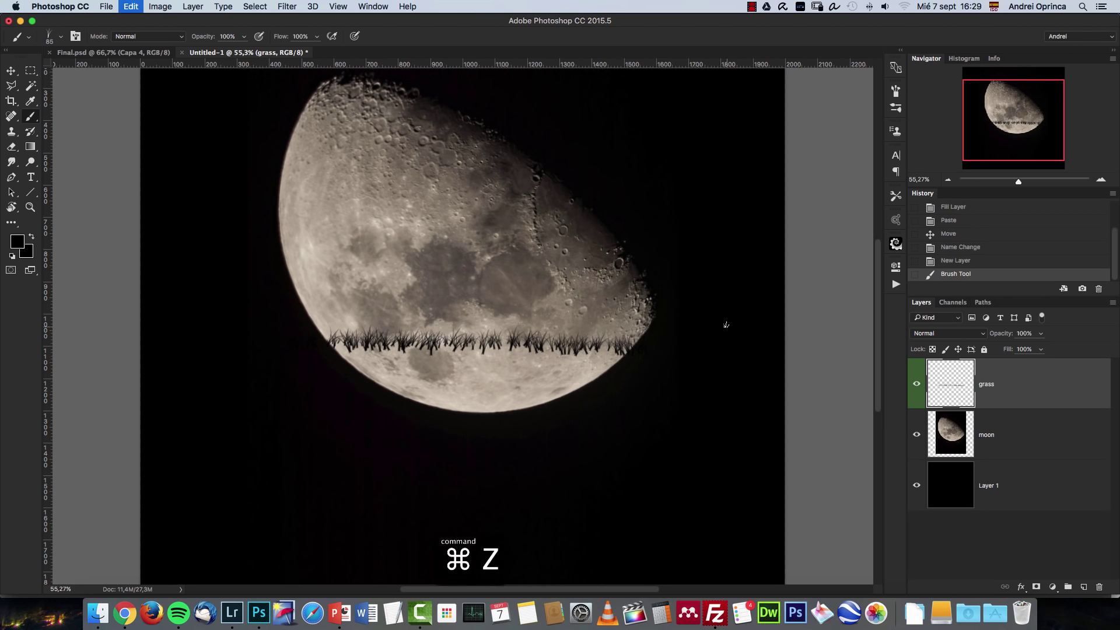
pyautogui.press('alt+super+z')
pyautogui.press('alt+super+z')
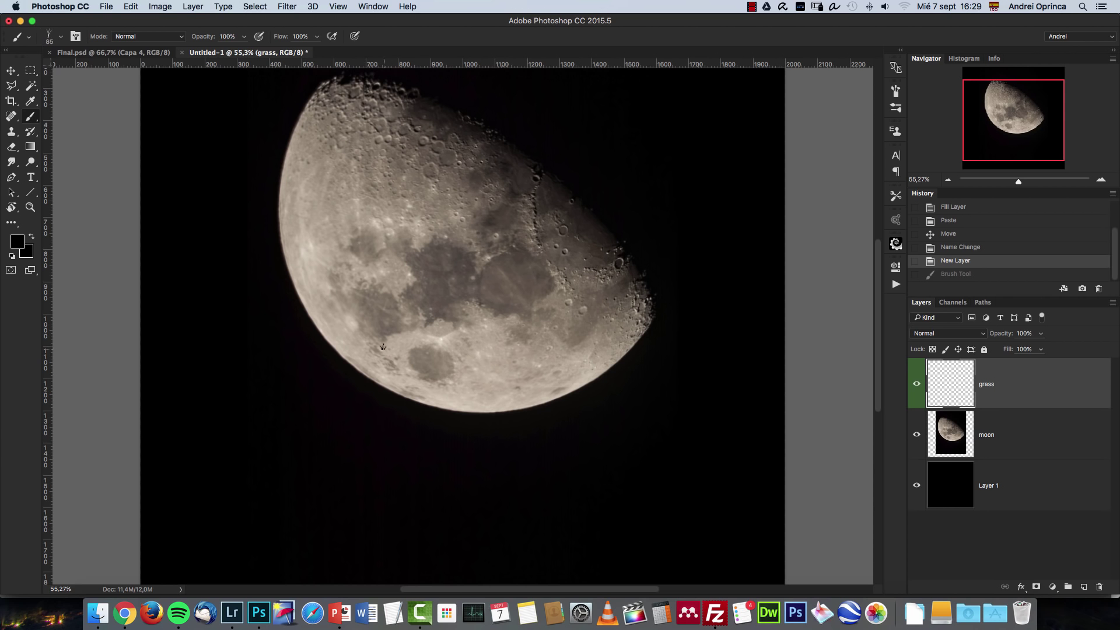
pyautogui.keyDown('shift'); pyautogui.click(186, 345); pyautogui.keyUp('shift')
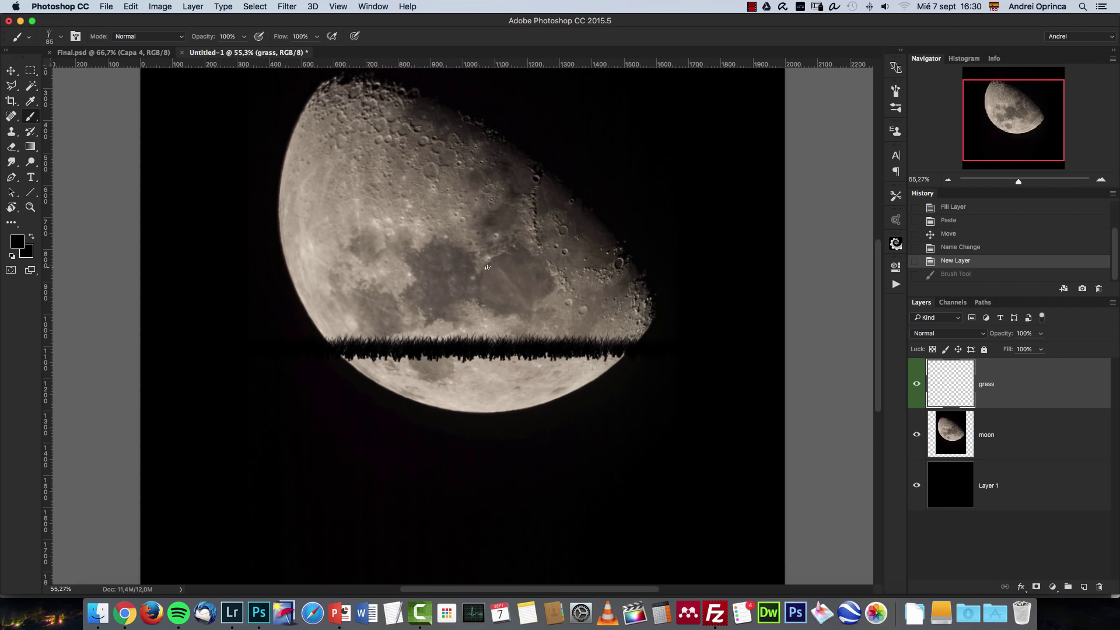
pyautogui.press('super+z')
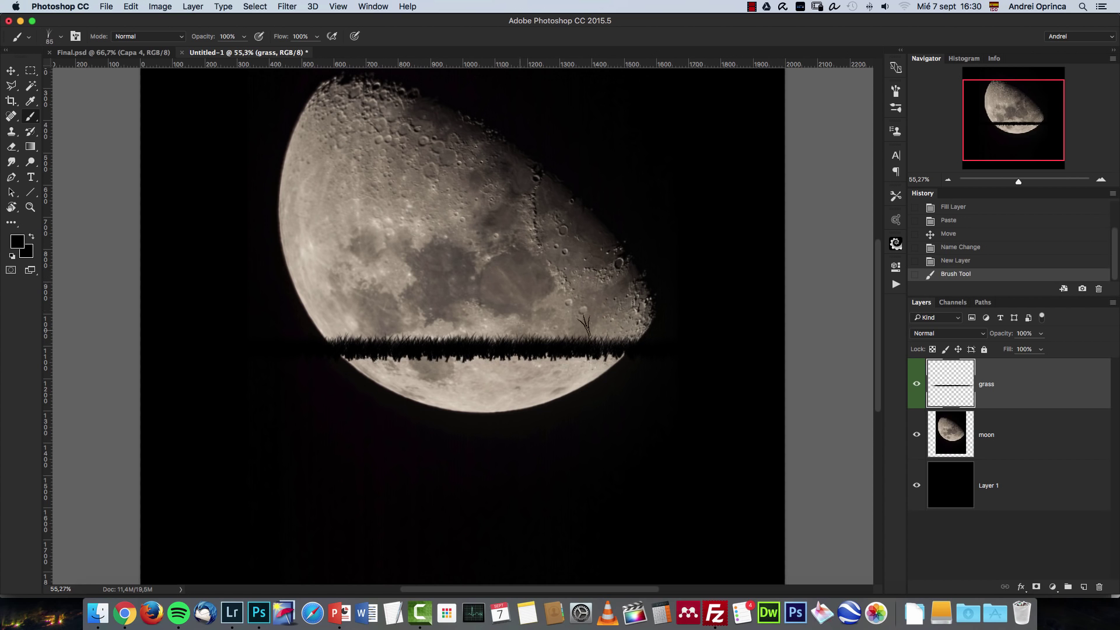
# Move the grass layer about 56 px lower.
pyautogui.press('super+1')
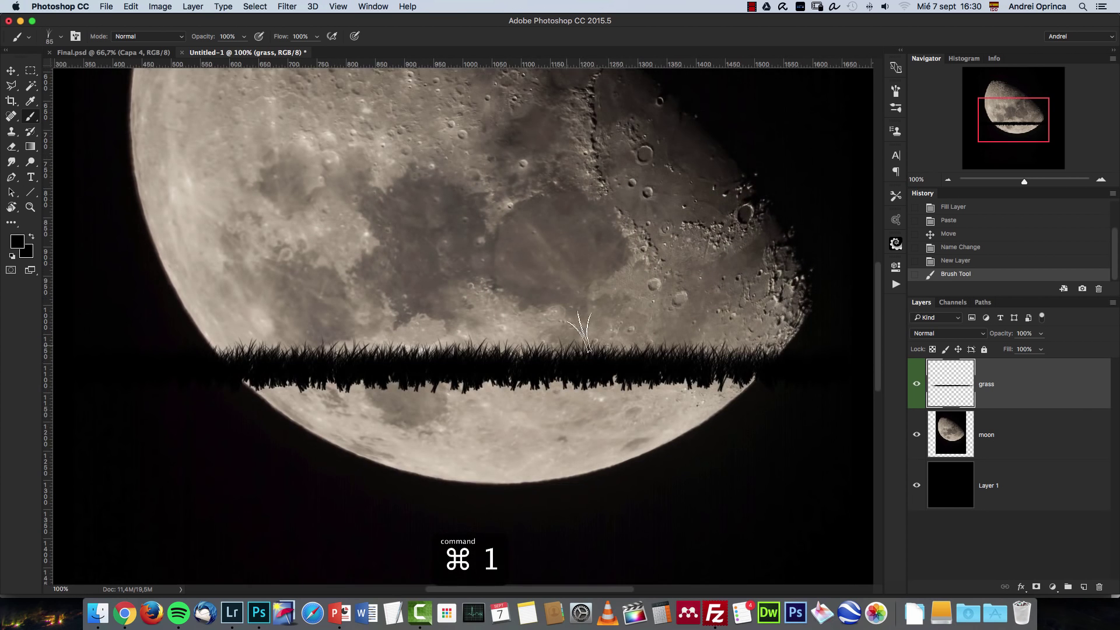
pyautogui.scroll(-5, 587, 322)
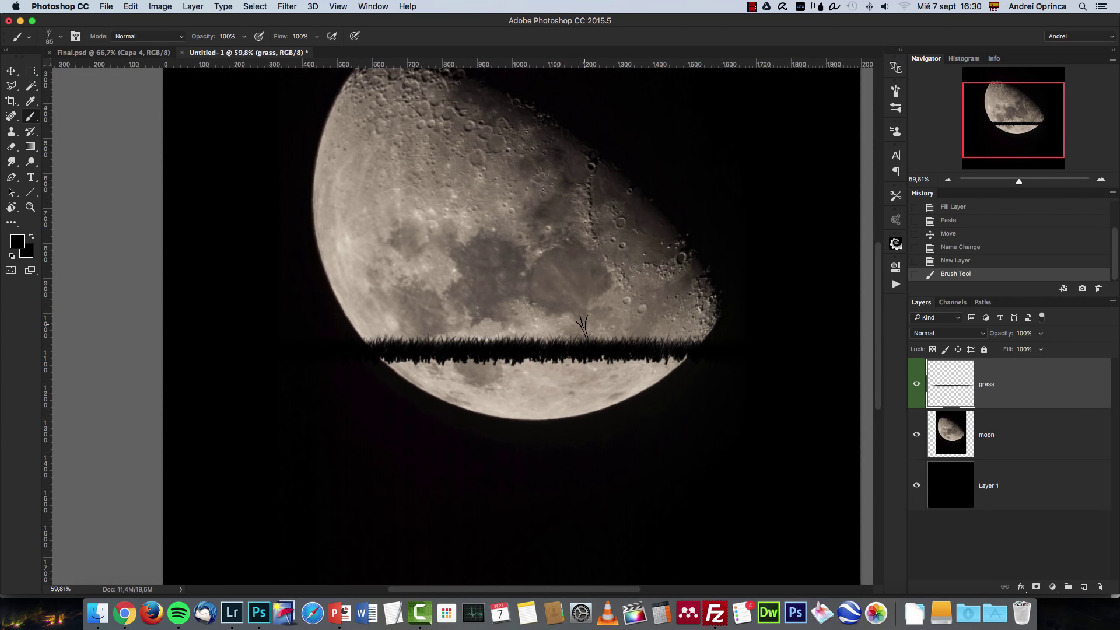
pyautogui.press('v')
pyautogui.moveTo(542, 285); pyautogui.dragTo(551, 310)
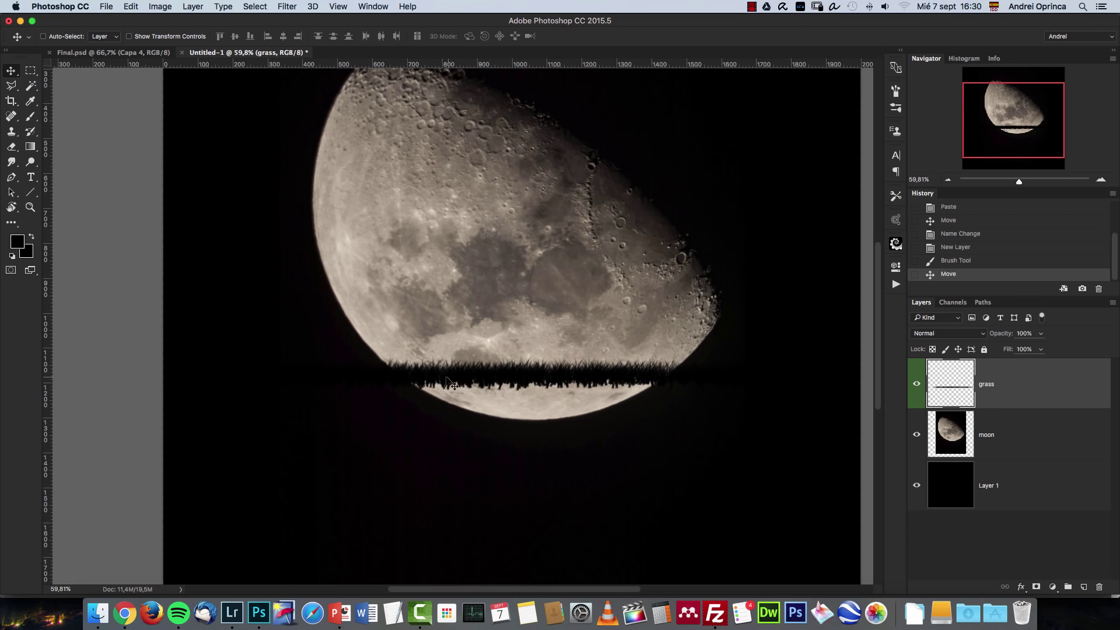
# Select the rectangle below the grass line, fill it black, and deselect.
pyautogui.click(29, 73)
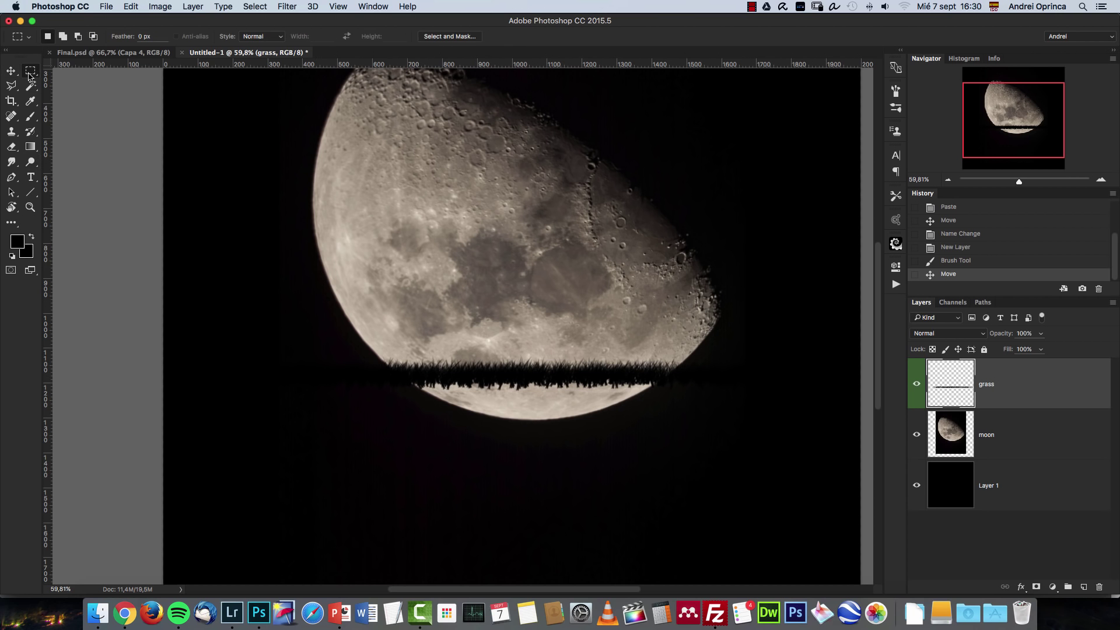
pyautogui.rightClick(30, 73)
pyautogui.click(101, 71)
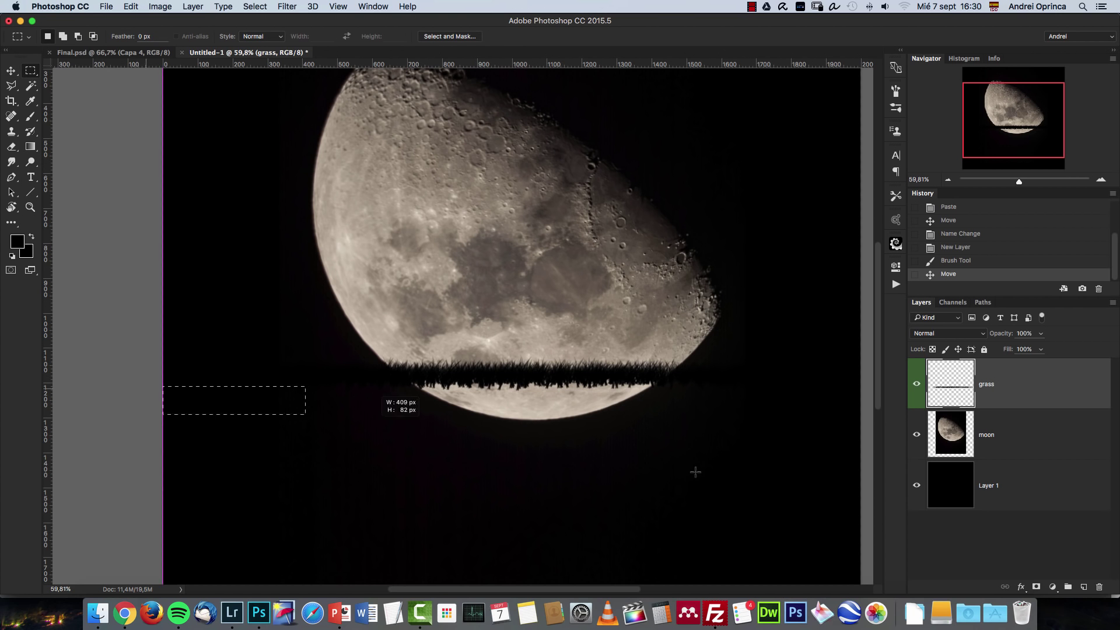
pyautogui.moveTo(695, 471); pyautogui.dragTo(729, 566)
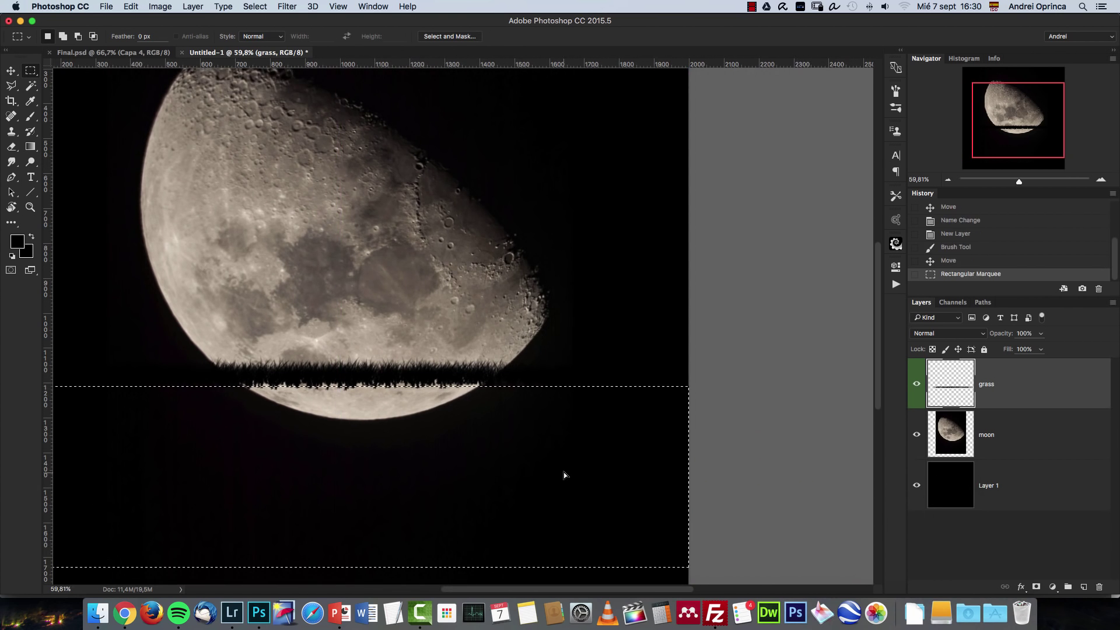
pyautogui.moveTo(563, 475); pyautogui.dragTo(569, 466)
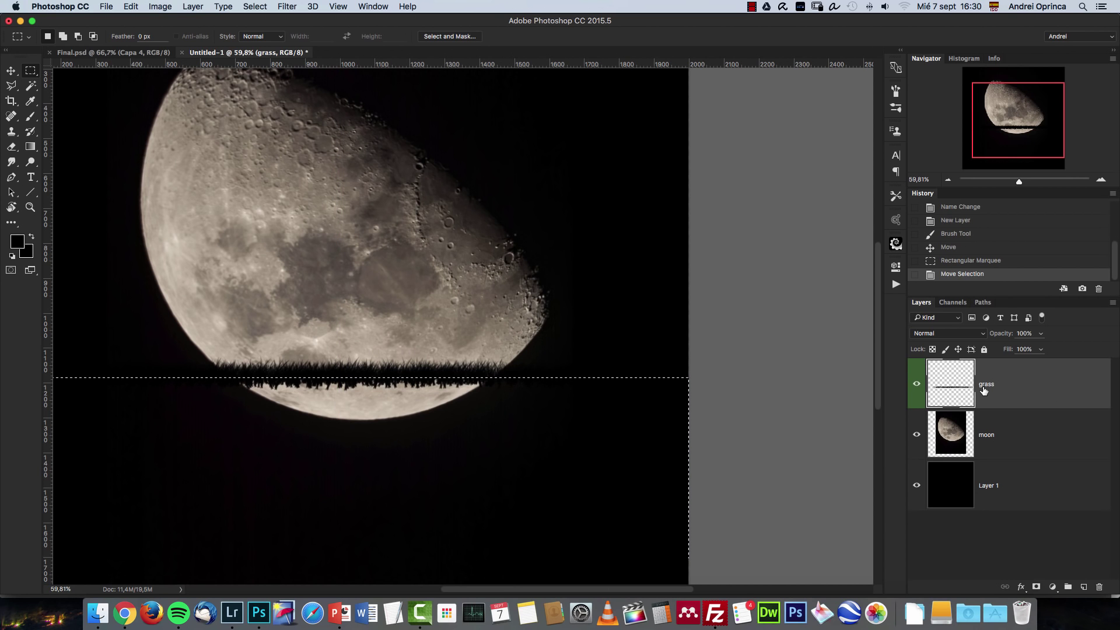
pyautogui.hotkey('alt', 'BackSpace')
pyautogui.press('super+d')
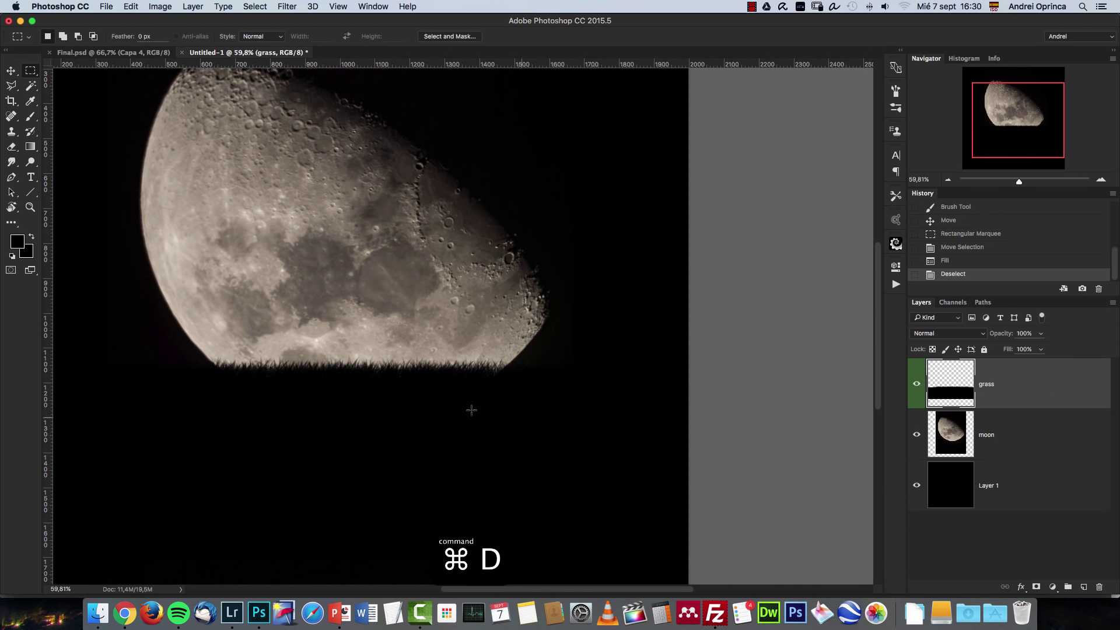
# Inspect the grass horizon at actual size, then fit the whole canvas on screen.
pyautogui.hscroll(-4, 471, 410)
pyautogui.press('super+1')
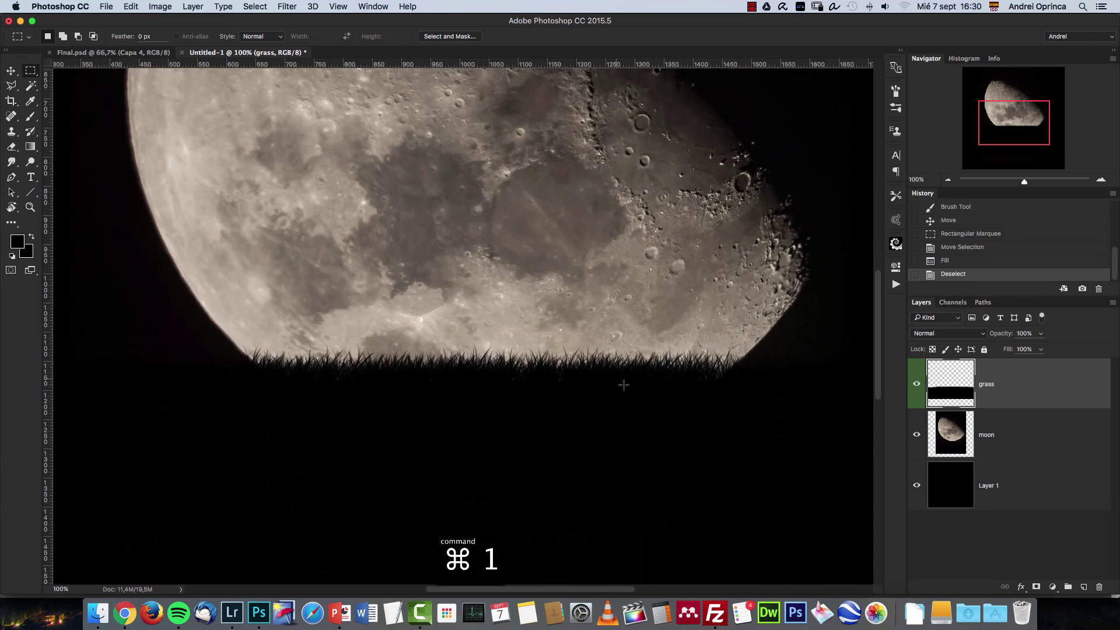
pyautogui.moveTo(624, 385); pyautogui.dragTo(666, 399)
pyautogui.press('super+0')
pyautogui.scroll(3, 468, 301)
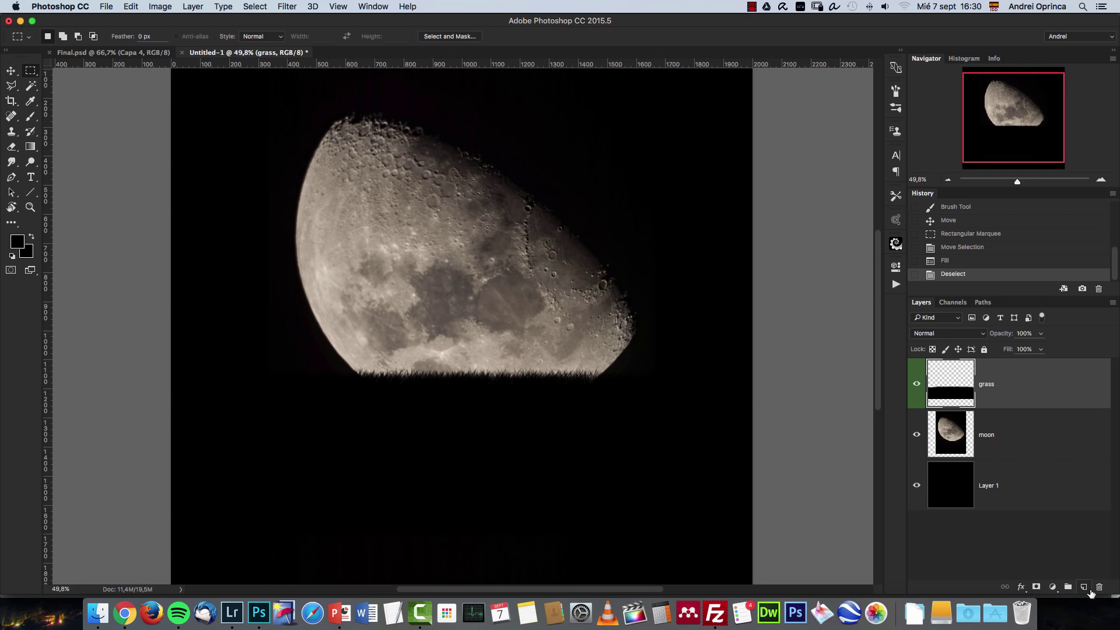
# Add a new empty layer named 'tree'.
pyautogui.press('shift+super+n')
pyautogui.write('tree')
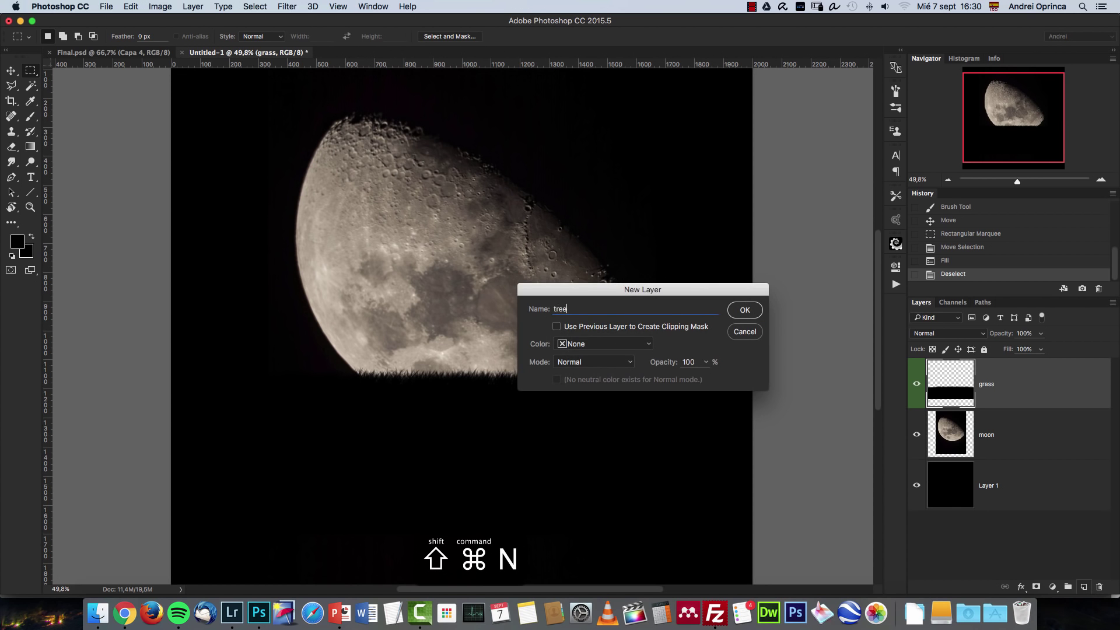
pyautogui.press('Return')
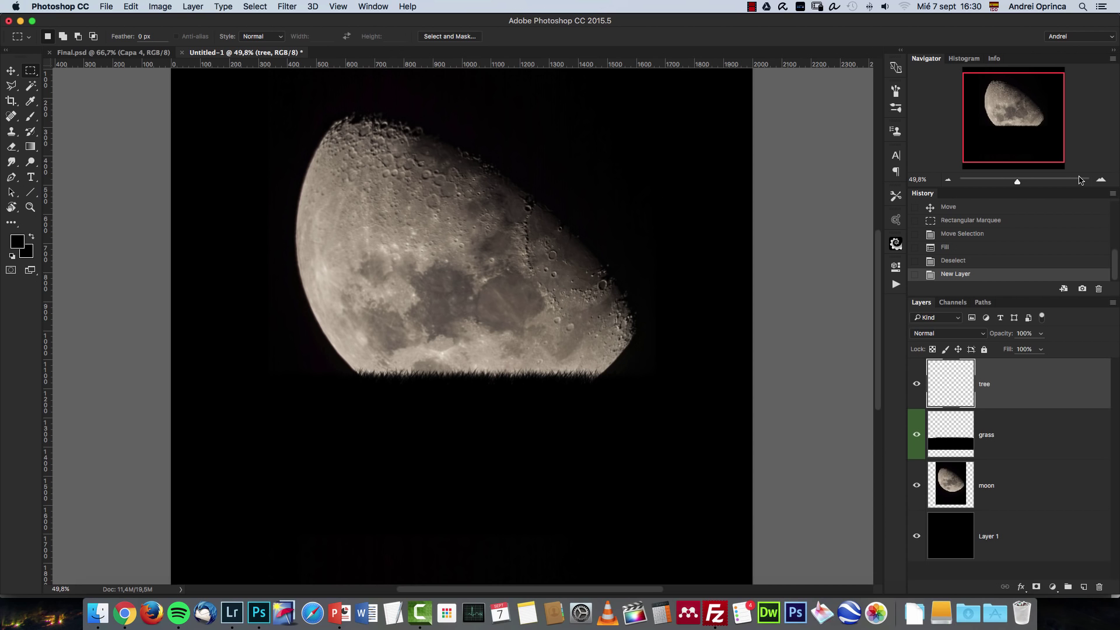
# Zoom the canvas to 66.67% and centre the moon in view.
pyautogui.click(1102, 180)
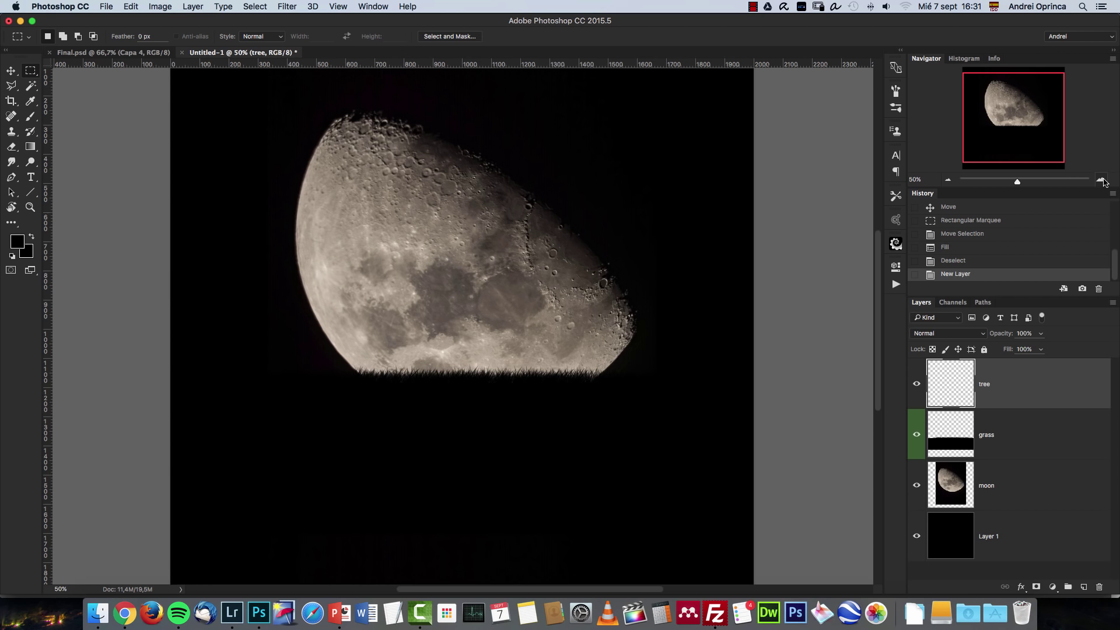
pyautogui.click(1101, 180)
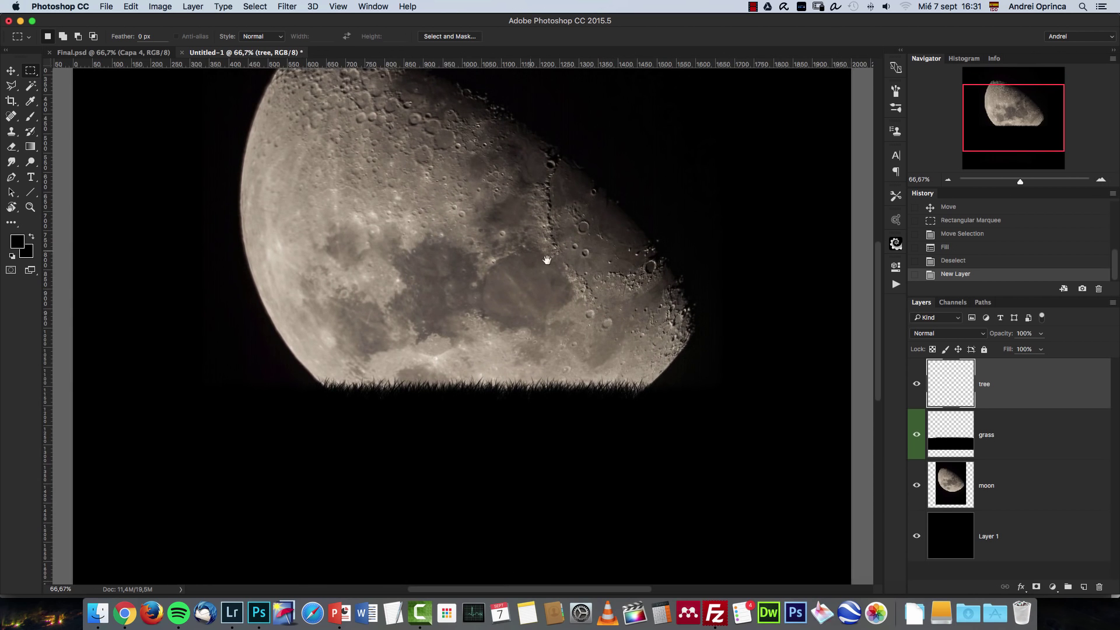
pyautogui.moveTo(547, 260); pyautogui.dragTo(538, 308)
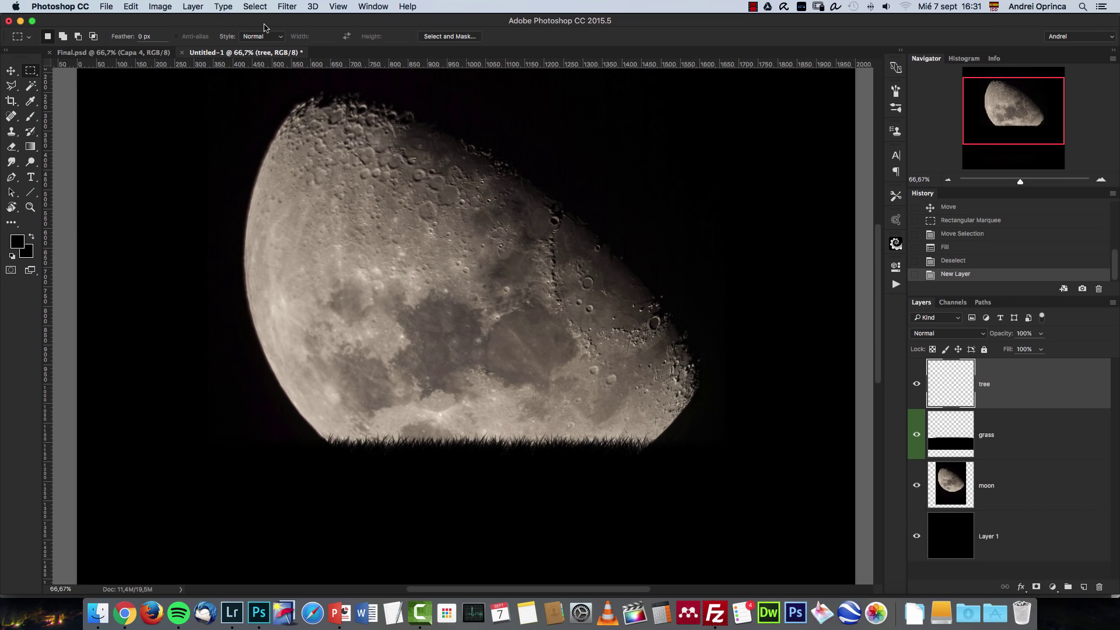
# Render a tree with the Render > Tree filter at Leaves Size 62.
pyautogui.click(286, 8)
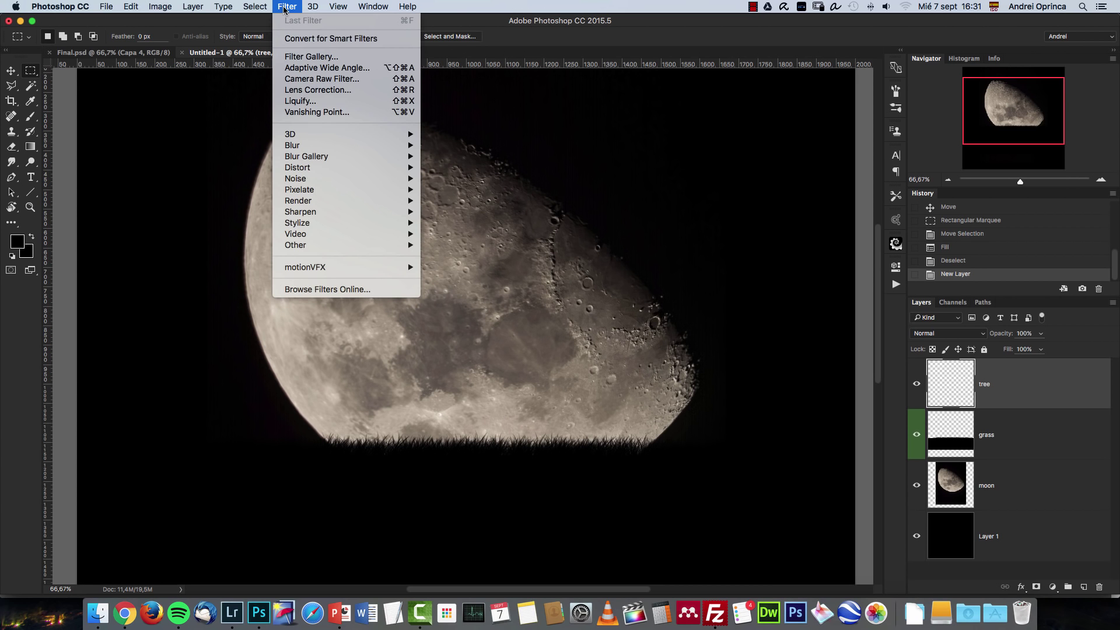
pyautogui.moveTo(361, 201)
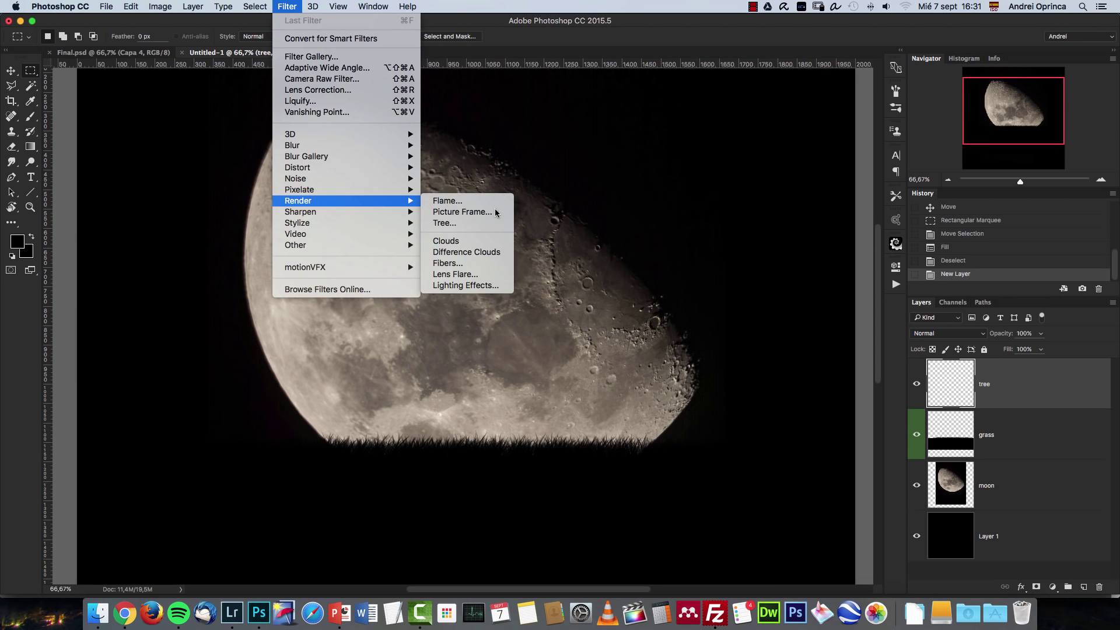
pyautogui.click(470, 224)
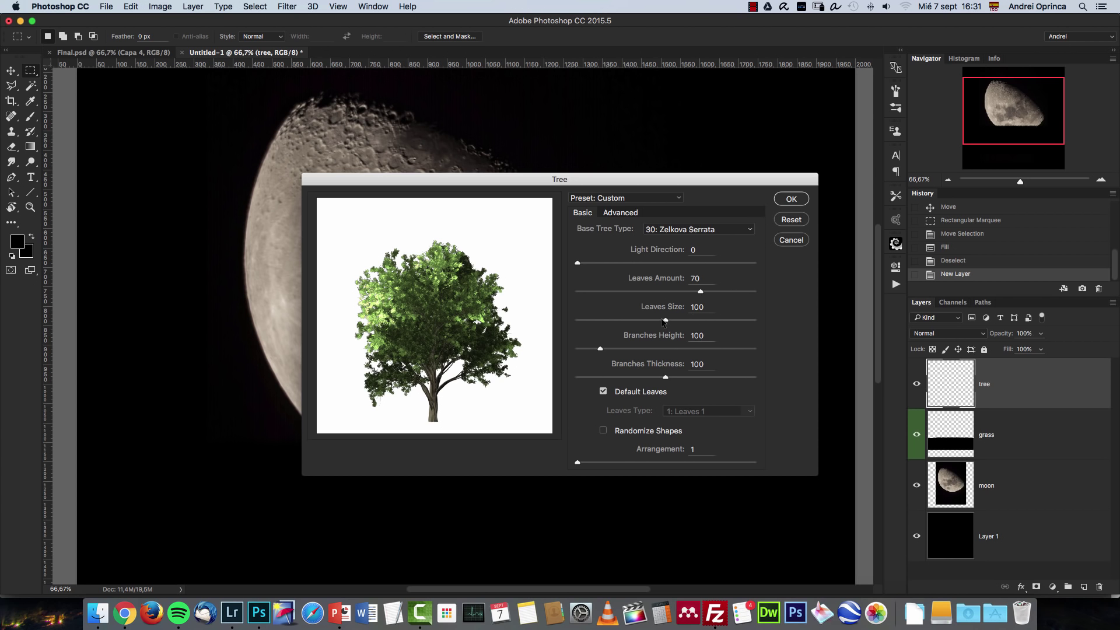
pyautogui.moveTo(664, 320); pyautogui.dragTo(661, 348)
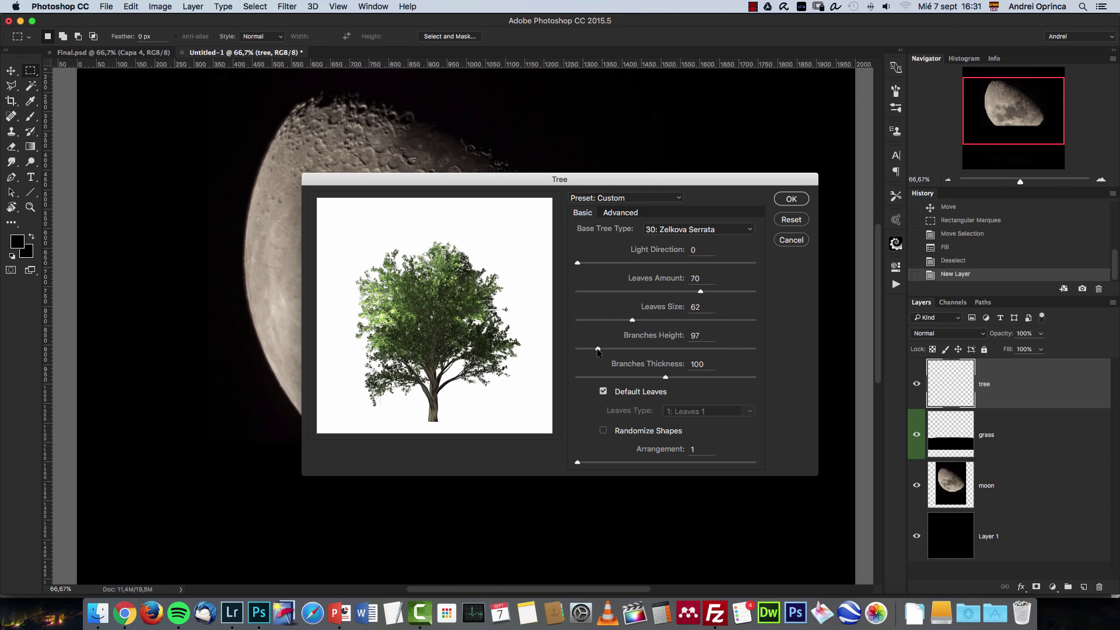
pyautogui.click(790, 199)
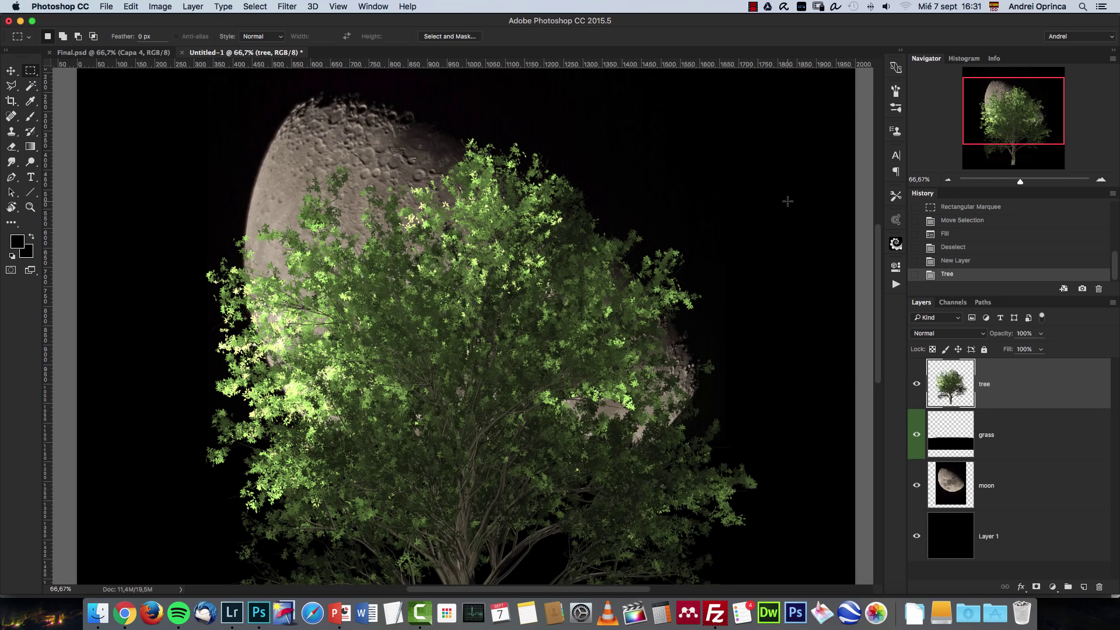
# Move the rendered tree up so its trunk shows.
pyautogui.moveTo(511, 421); pyautogui.dragTo(573, 395)
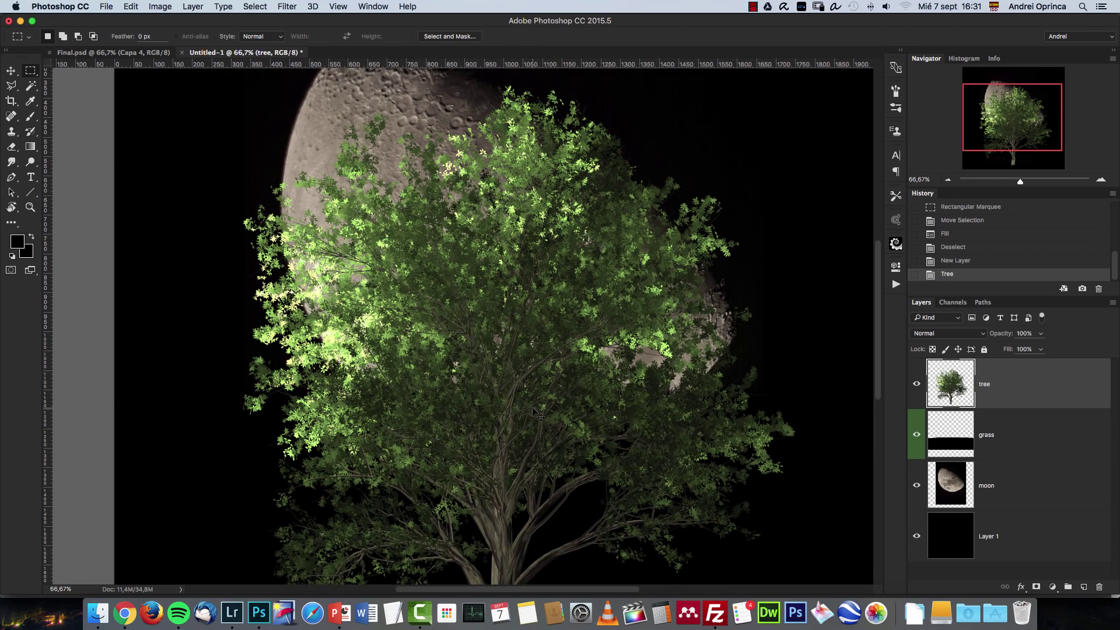
pyautogui.press('v')
pyautogui.moveTo(487, 377); pyautogui.dragTo(508, 254)
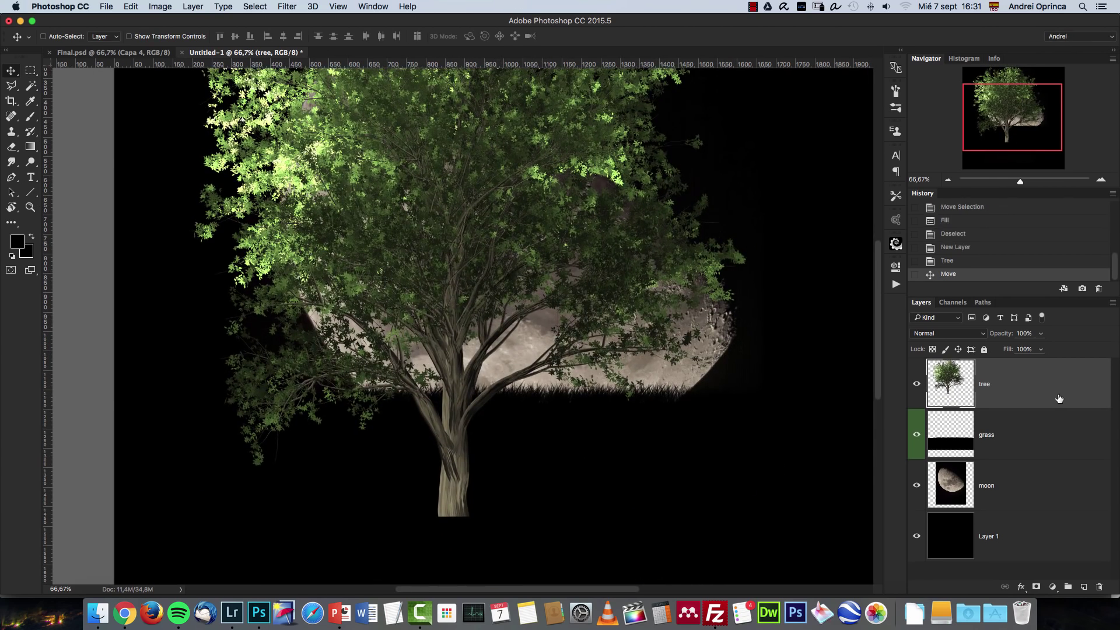
pyautogui.press('super+u')
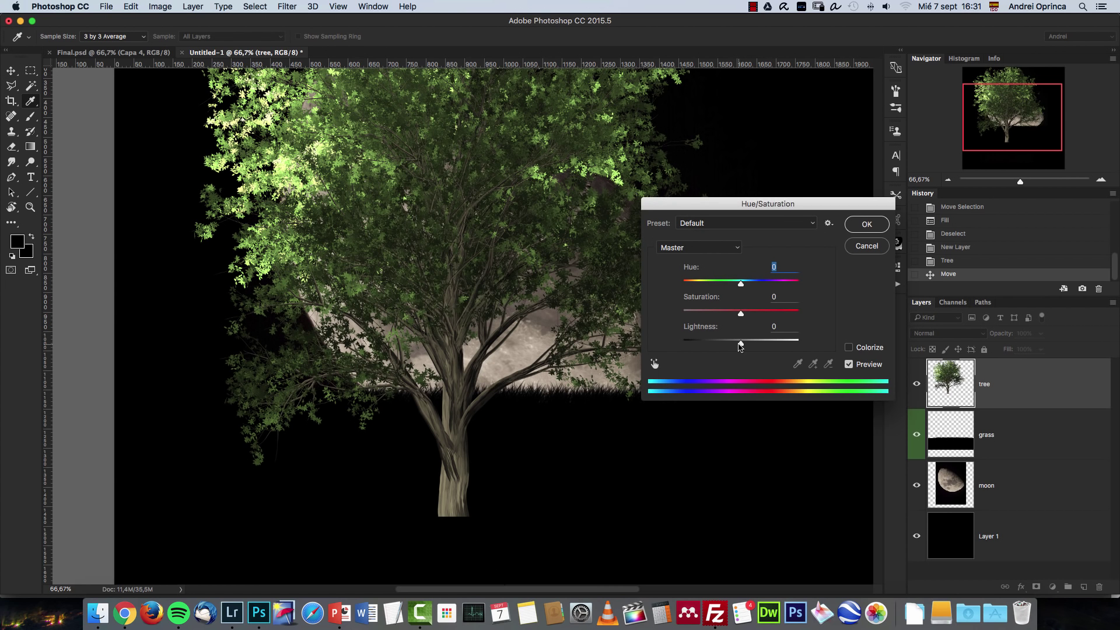
# Set the tree's Lightness to -100, then scale it to about 54% and move it left.
pyautogui.moveTo(752, 346); pyautogui.dragTo(644, 314)
pyautogui.click(867, 225)
pyautogui.press('super+t')
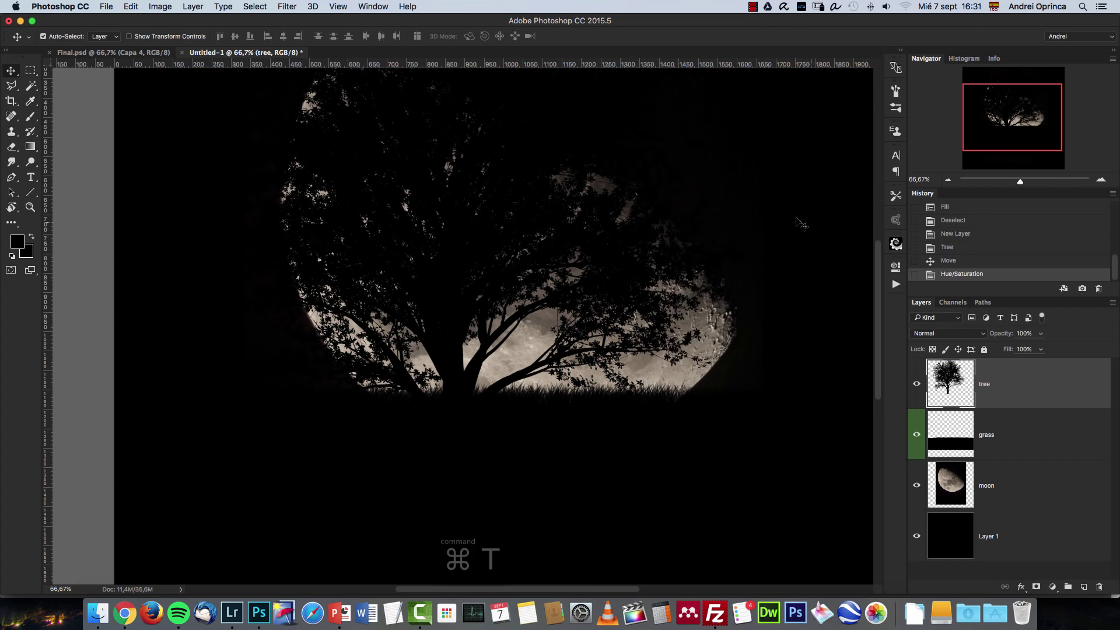
pyautogui.moveTo(725, 501); pyautogui.dragTo(589, 389)
pyautogui.moveTo(508, 282); pyautogui.dragTo(431, 310)
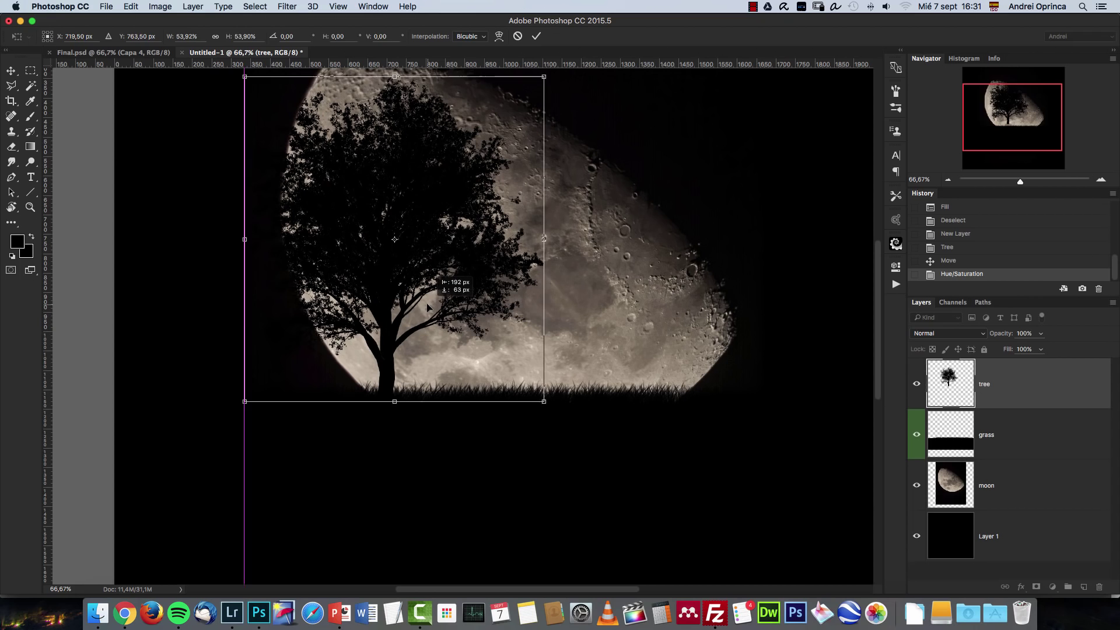
pyautogui.press('Return')
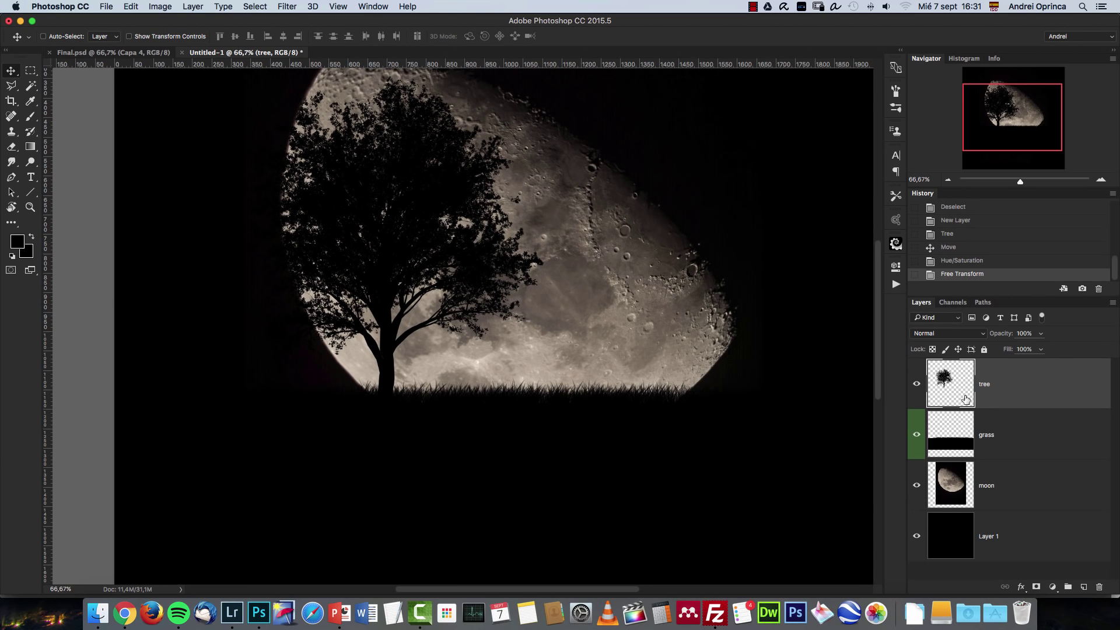
# Hide the tree layer and stamp a trial tree with the 2424 brush at 900 px on Layer 2.
pyautogui.click(916, 384)
pyautogui.click(1082, 585)
pyautogui.press('b')
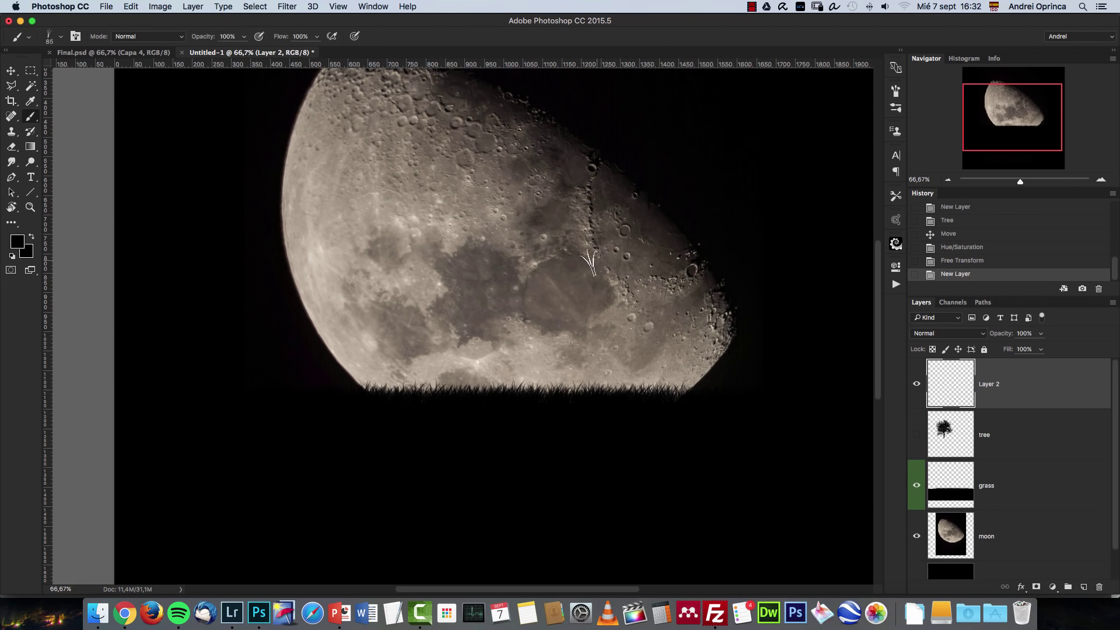
pyautogui.rightClick(561, 245)
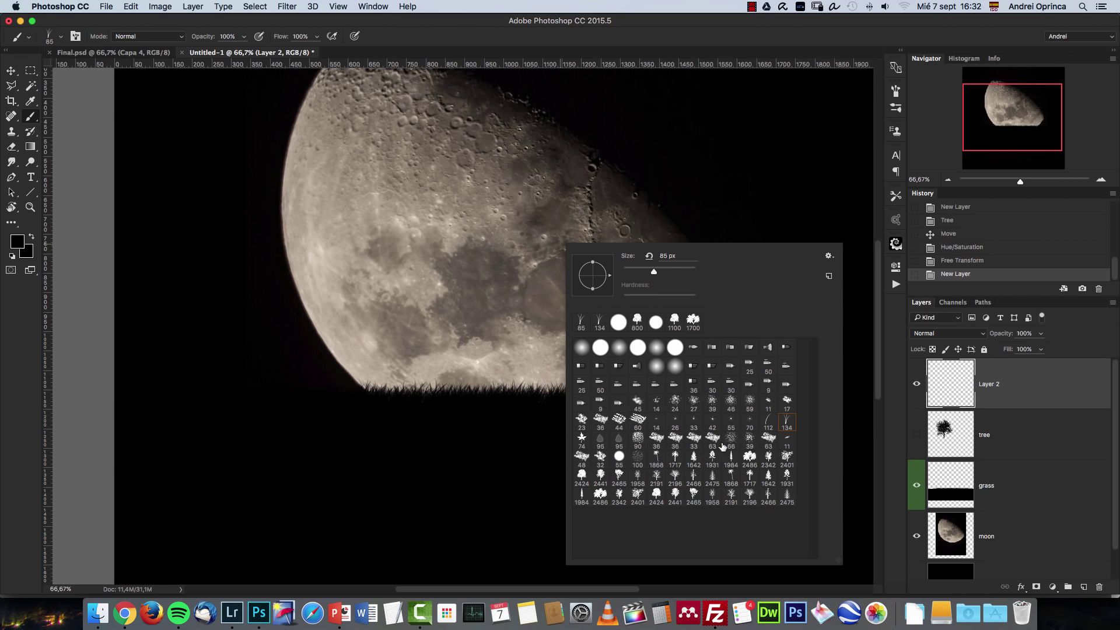
pyautogui.click(829, 256)
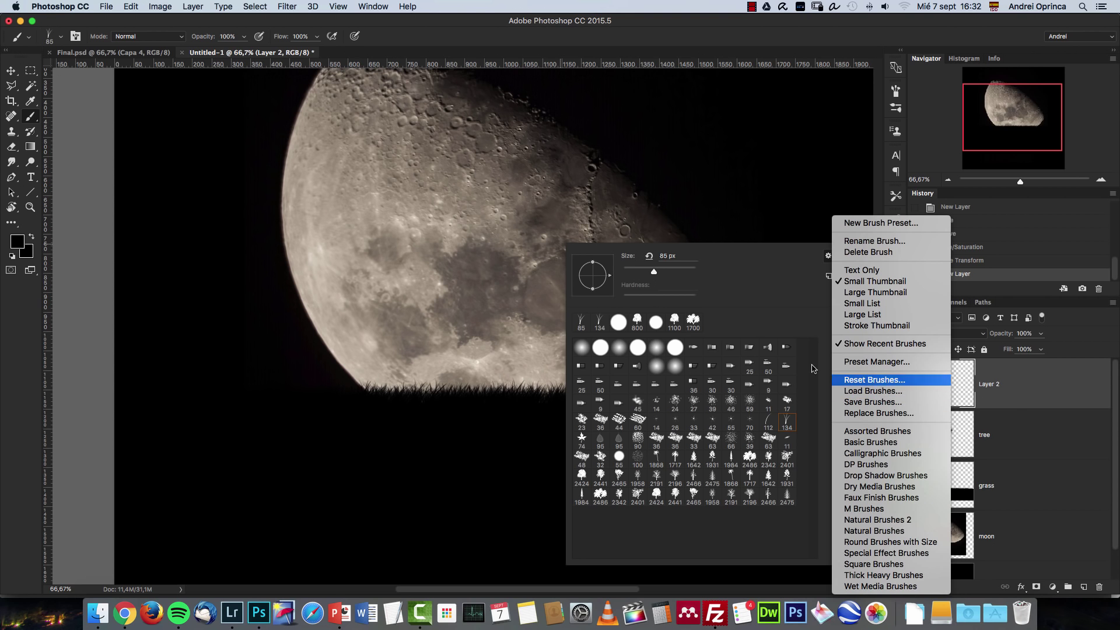
pyautogui.click(776, 264)
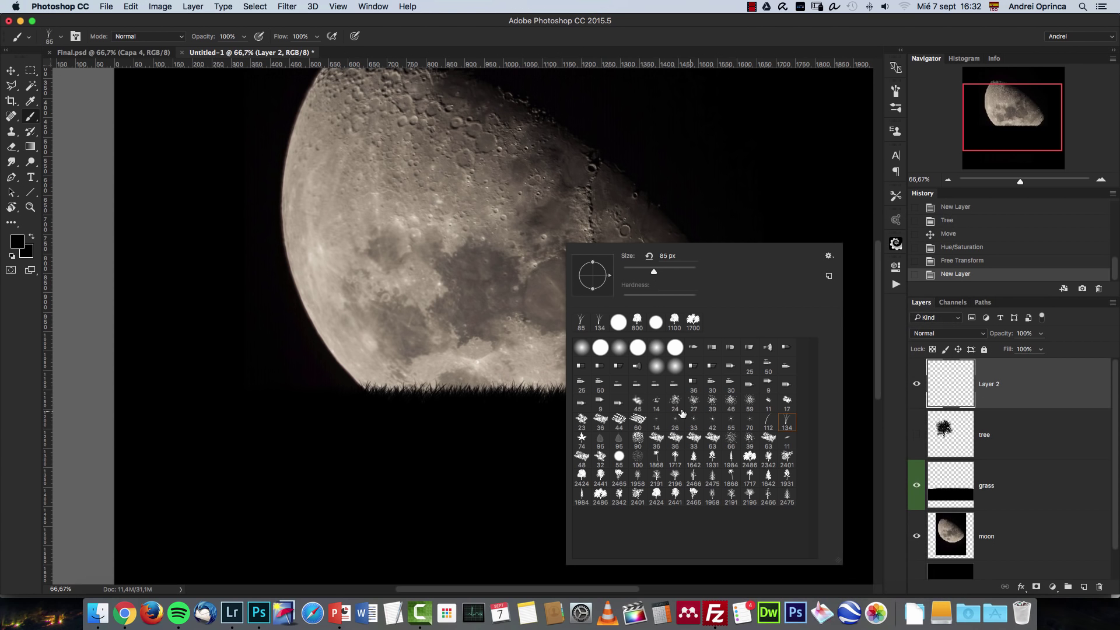
pyautogui.moveTo(640, 456)
pyautogui.mouseDown()
pyautogui.moveTo(688, 514)
pyautogui.moveTo(592, 463)
pyautogui.mouseUp()
pyautogui.click(579, 479)
pyautogui.press('Return')
pyautogui.press('[')
pyautogui.press('[')
pyautogui.press('[')
pyautogui.press('[')
pyautogui.press('[')
pyautogui.press('[')
pyautogui.press('[')
pyautogui.press('[')
pyautogui.press('[')
pyautogui.press('[')
pyautogui.press('[')
pyautogui.press('[')
pyautogui.press('[')
pyautogui.press('[')
pyautogui.press('[')
pyautogui.press('[')
pyautogui.press('[')
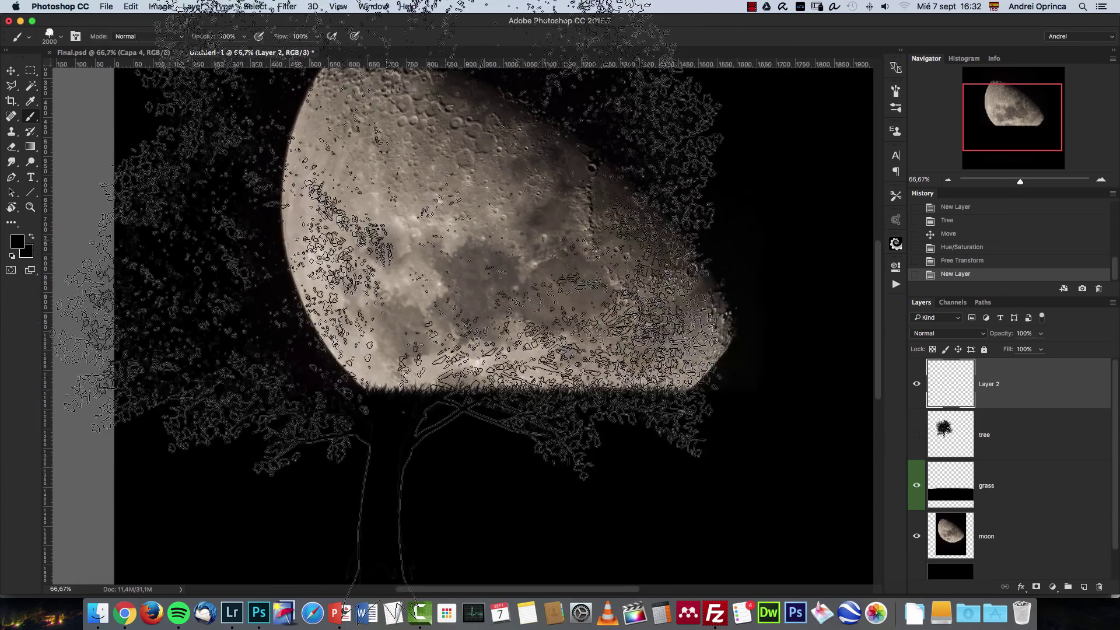
pyautogui.press(']')
pyautogui.press(']')
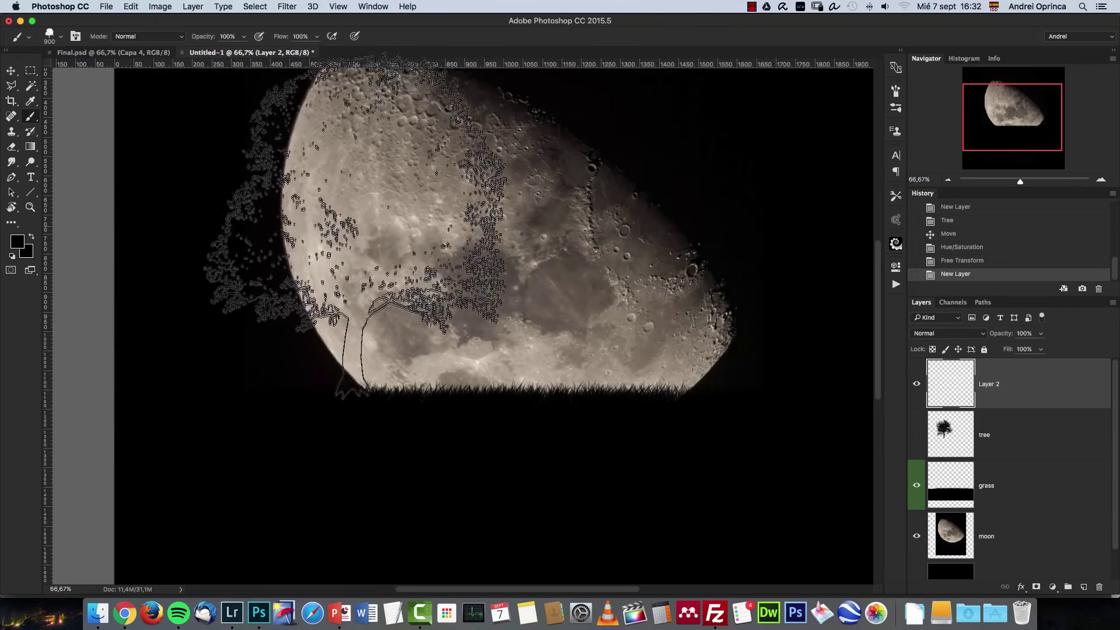
pyautogui.click(359, 236)
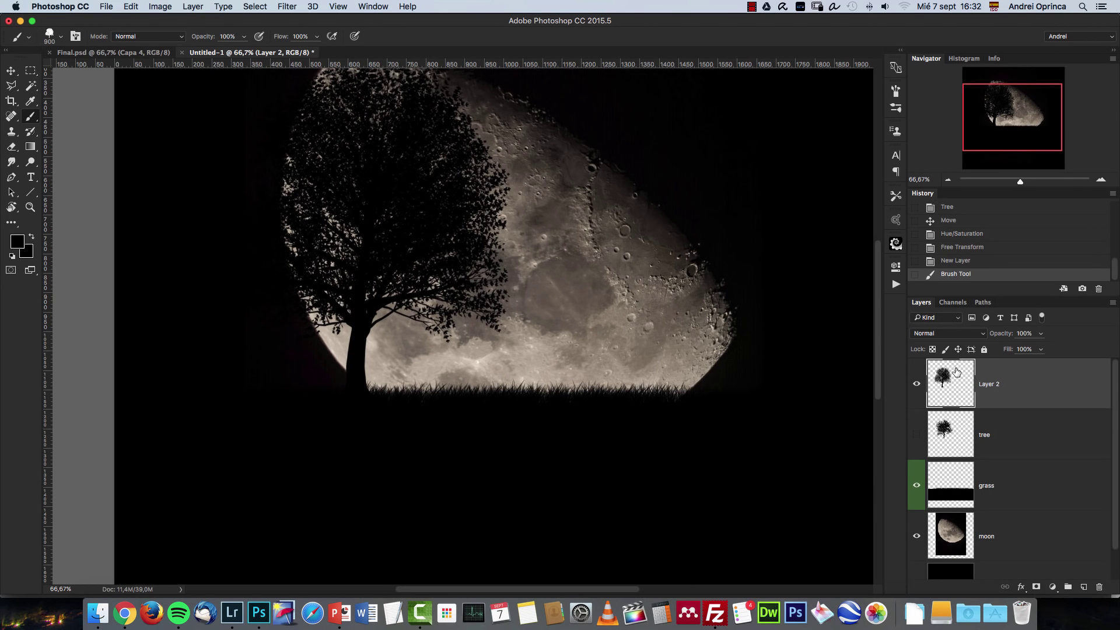
# Hide Layer 2, show the tree layer again, and delete Layer 2.
pyautogui.click(916, 384)
pyautogui.click(916, 435)
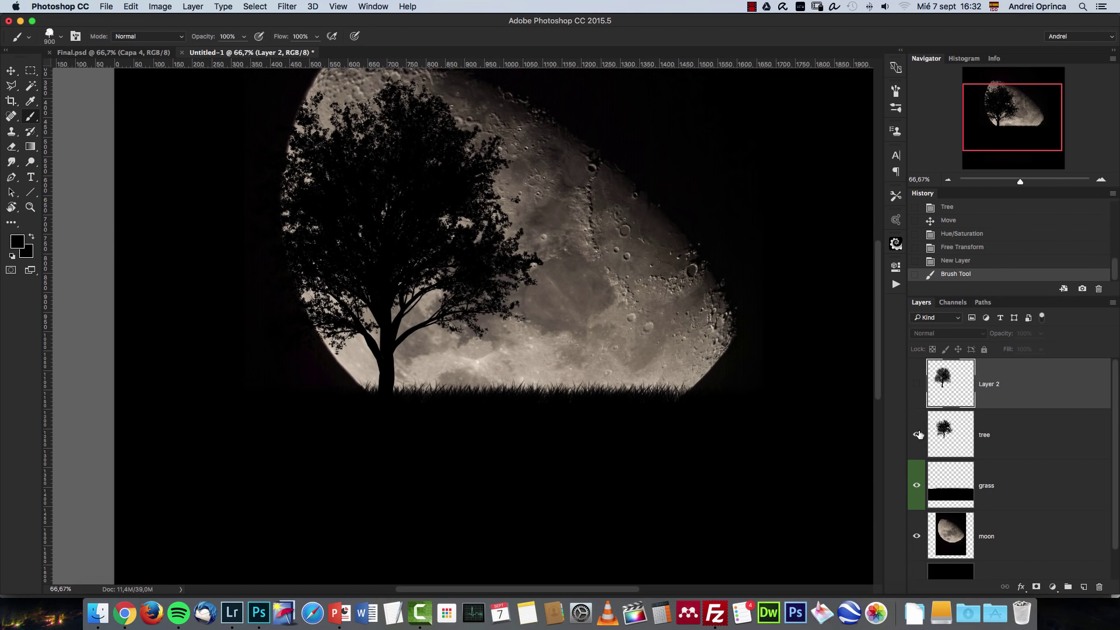
pyautogui.moveTo(1072, 390); pyautogui.dragTo(1099, 587)
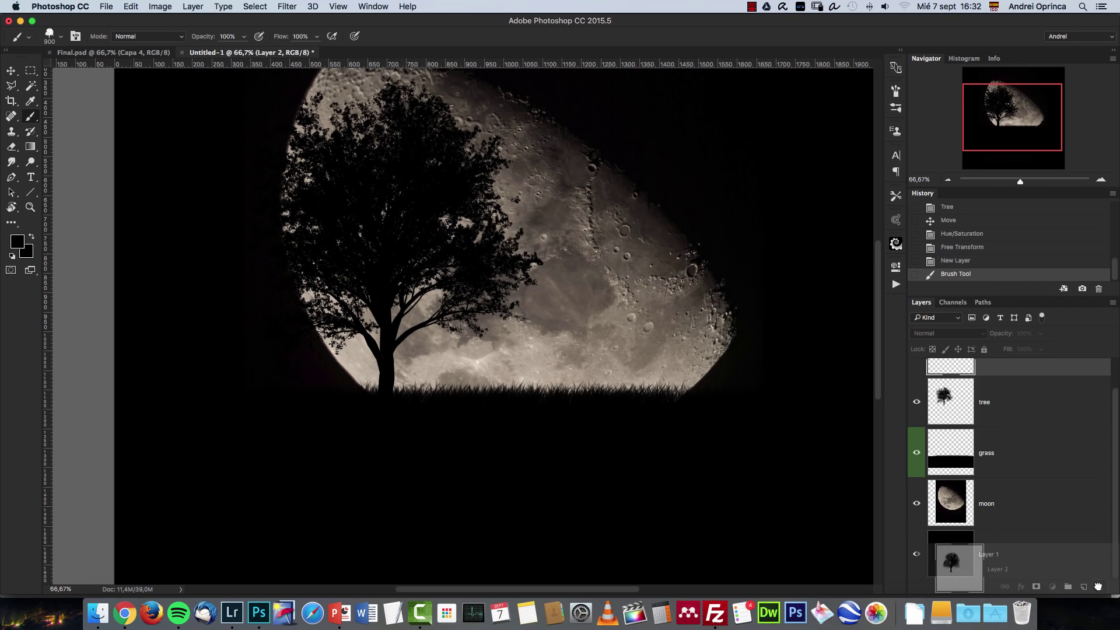
pyautogui.moveTo(951, 385)
pyautogui.mouseDown()
pyautogui.moveTo(951, 396)
pyautogui.moveTo(945, 380)
pyautogui.mouseUp()
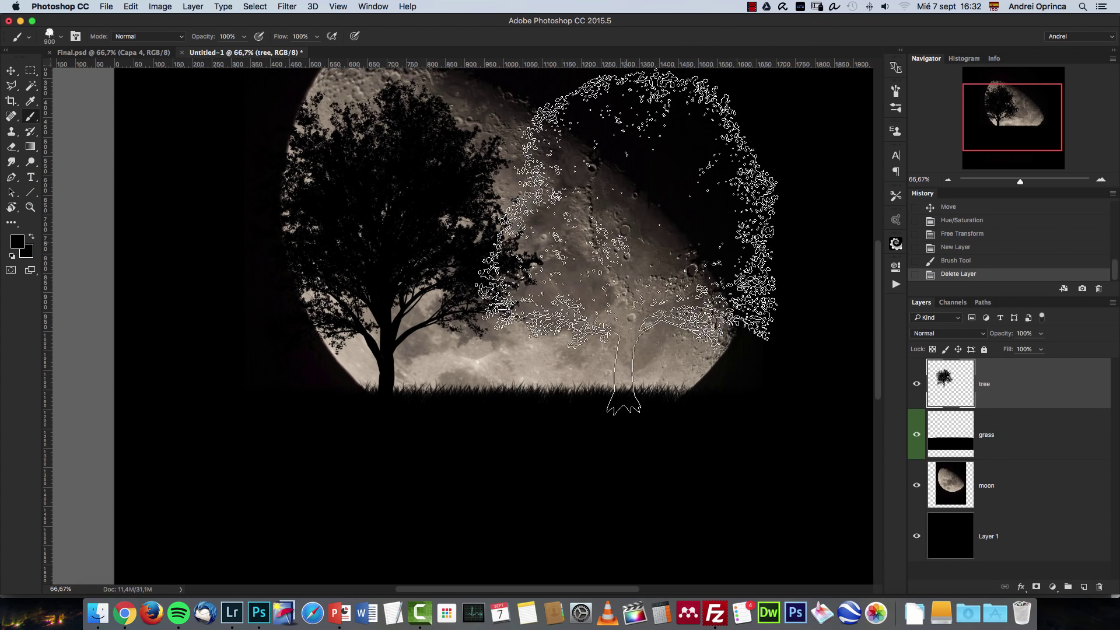
# Open the couple photo Depositphotos_20190213_original.jpg.
pyautogui.press('super+o')
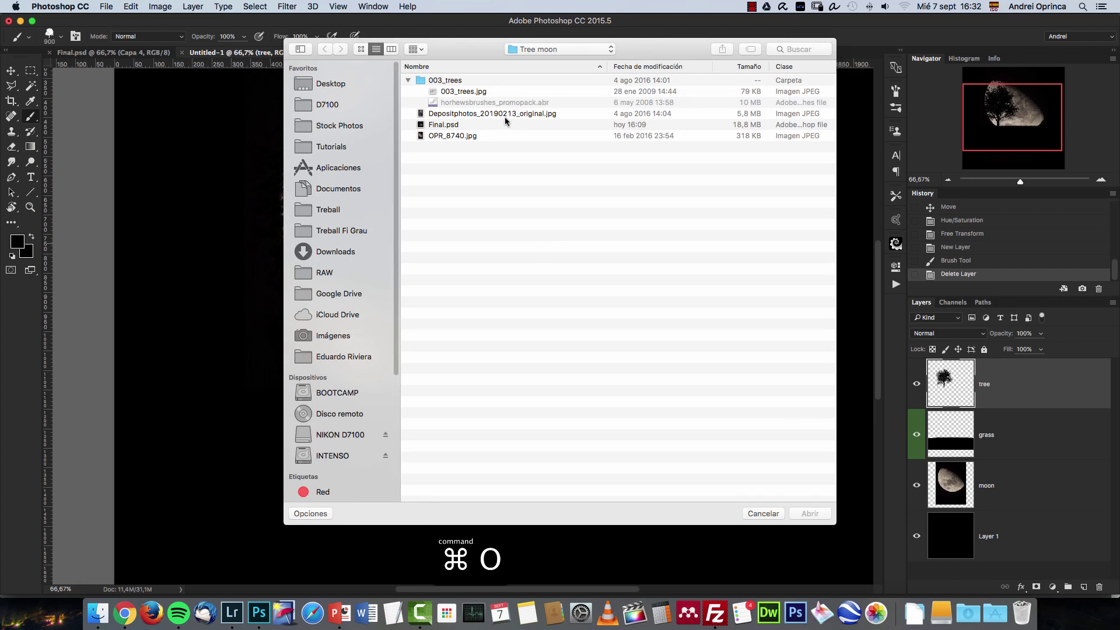
pyautogui.click(456, 114)
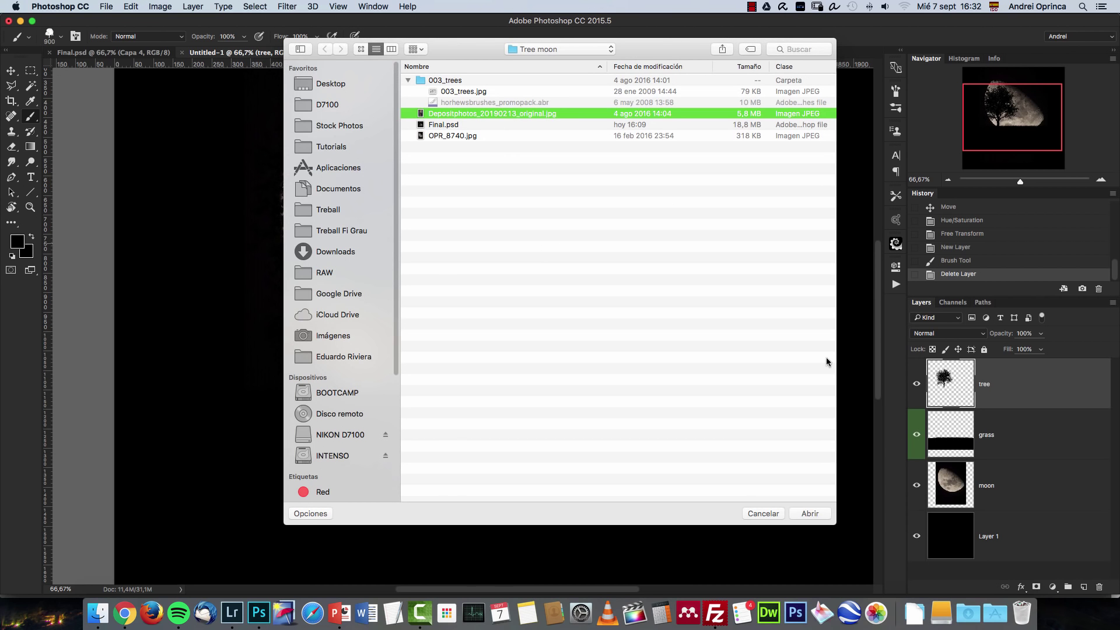
pyautogui.click(811, 512)
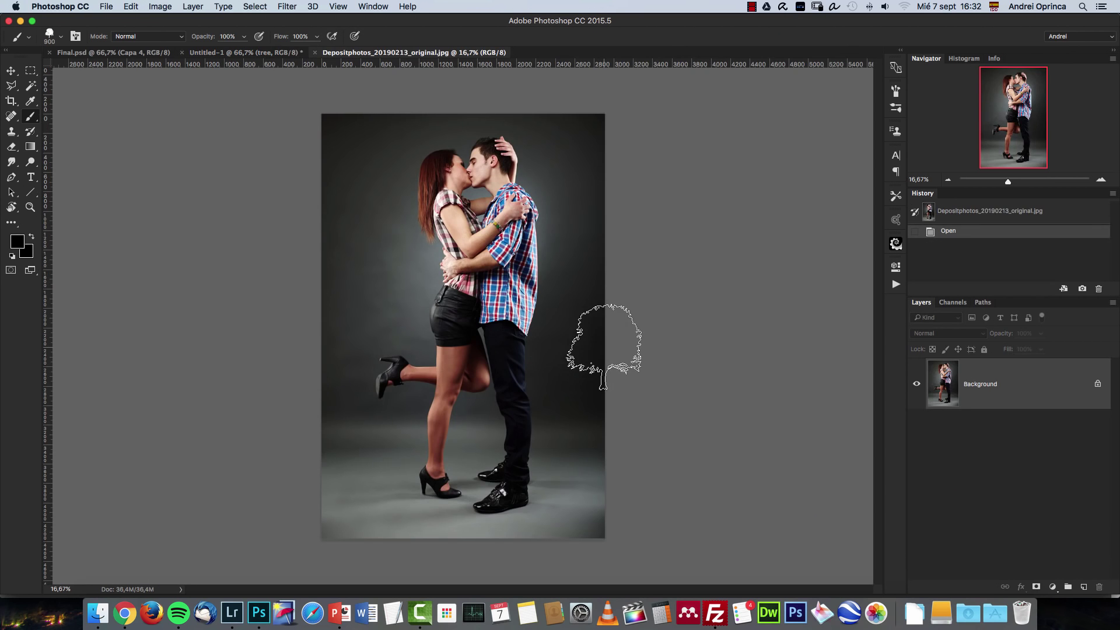
# Choose the Magic Wand and unlock the Background into Layer 0, then fit the photo on screen.
pyautogui.click(34, 88)
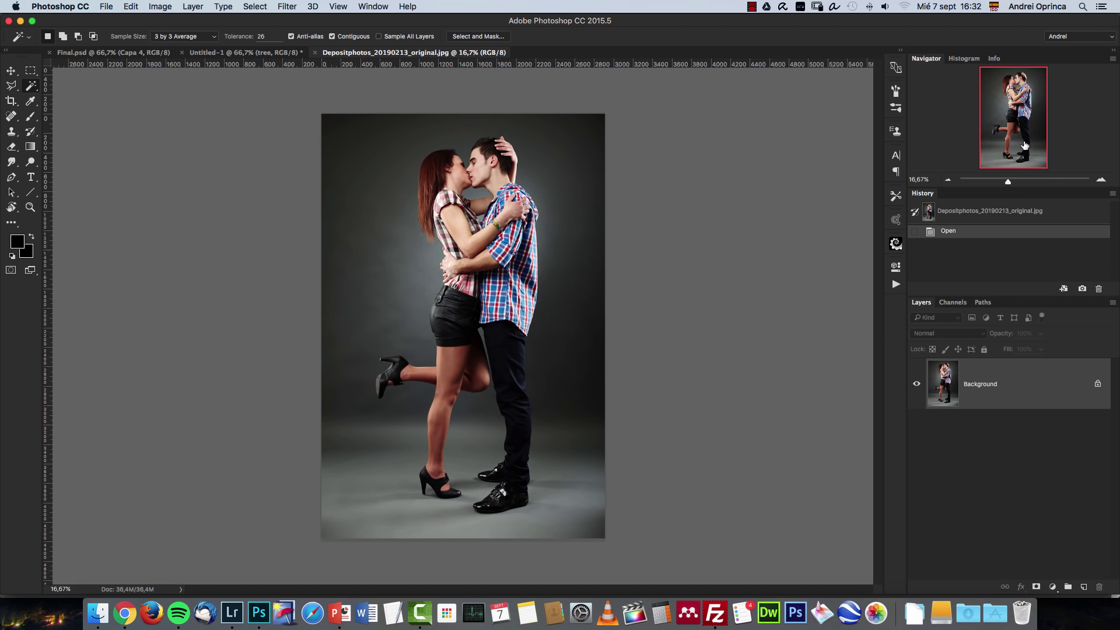
pyautogui.click(1101, 179)
pyautogui.moveTo(1024, 135); pyautogui.dragTo(887, 86)
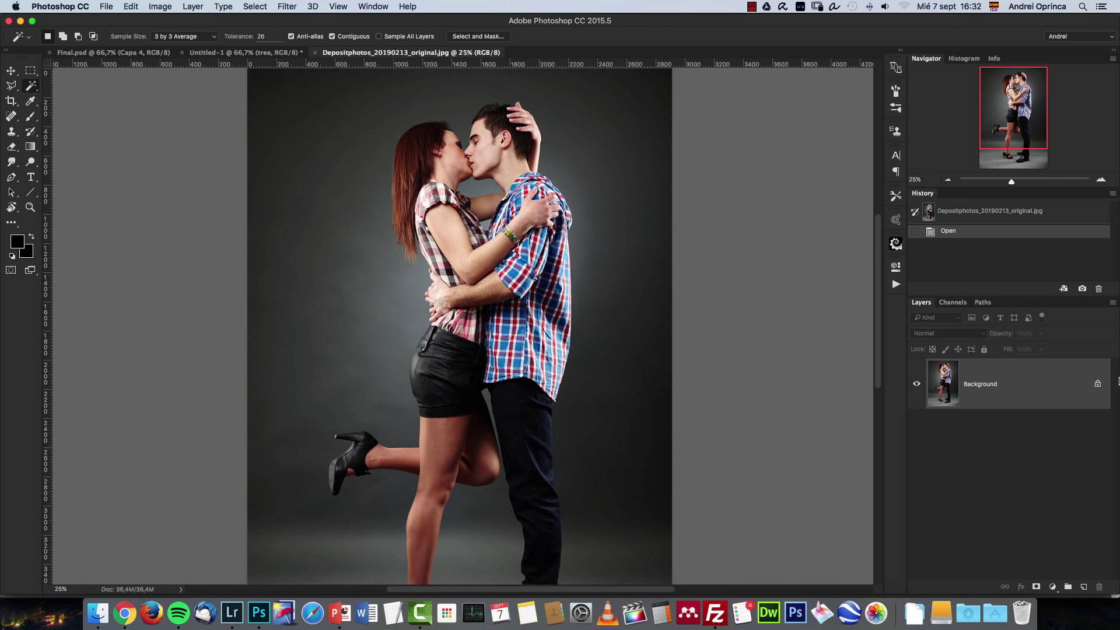
pyautogui.click(1098, 383)
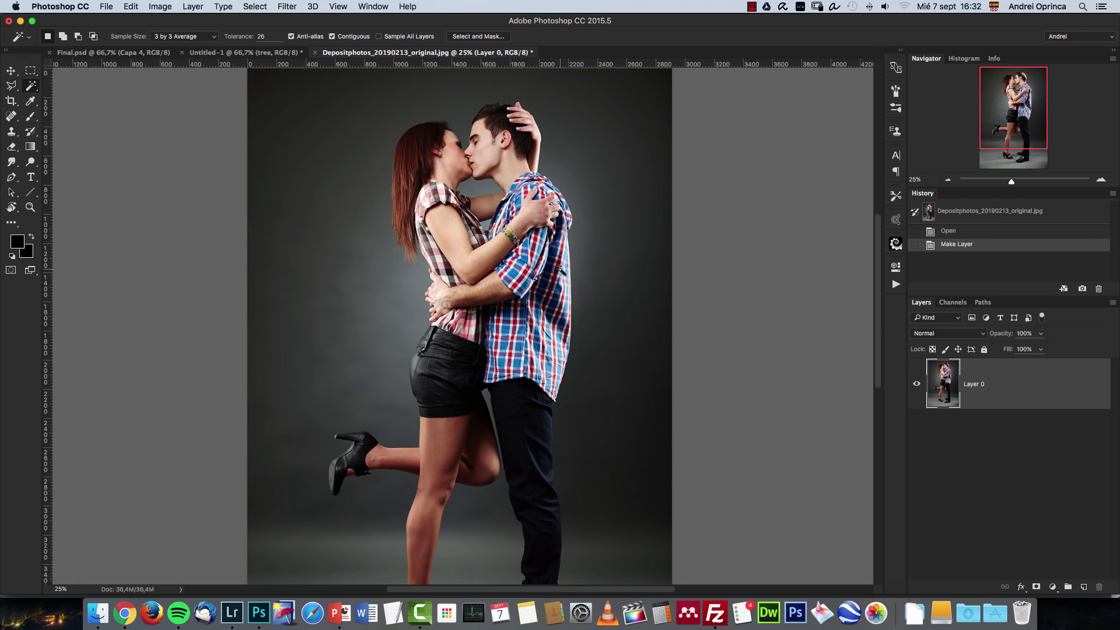
pyautogui.press('super+0')
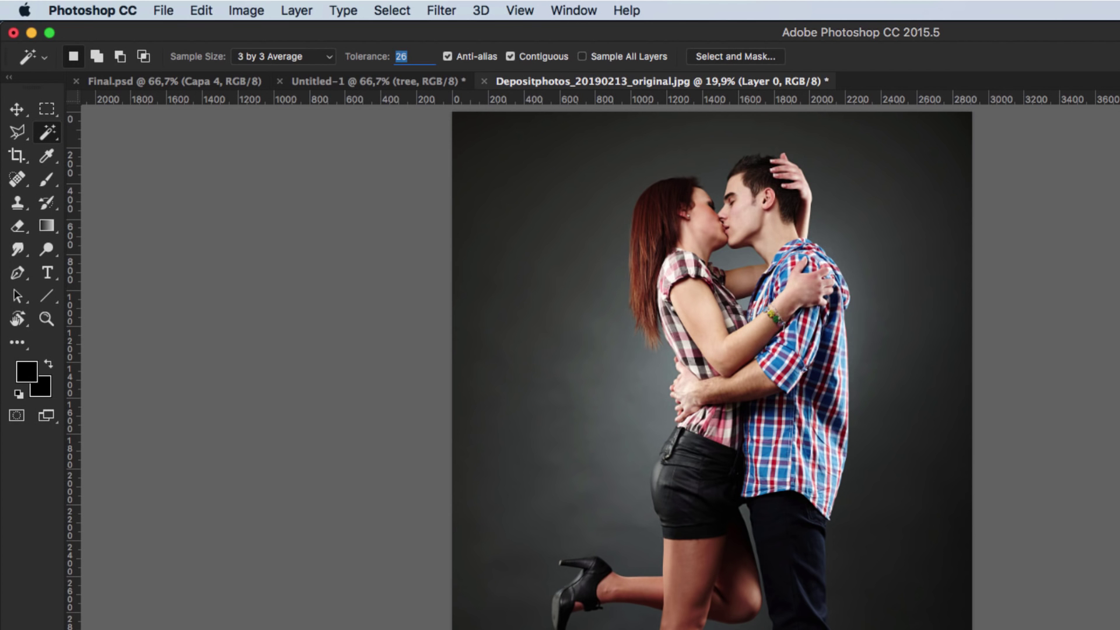
# Magic-wand the grey backdrop and floor around and between the shoes, undoing the pick that grabbed the jeans.
pyautogui.click(879, 301)
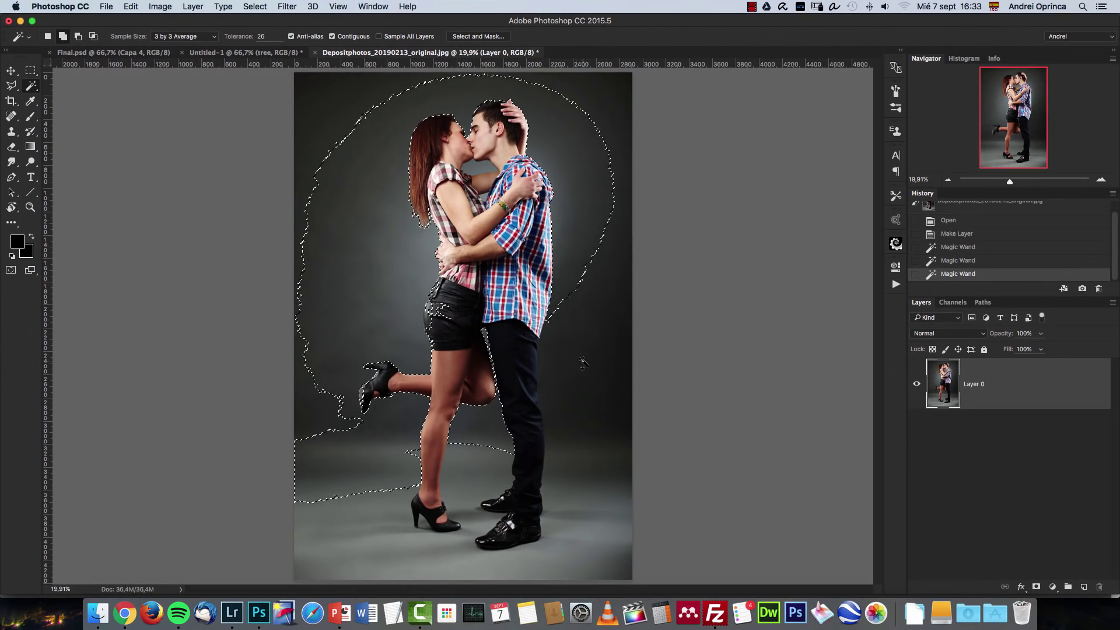
pyautogui.click(625, 610)
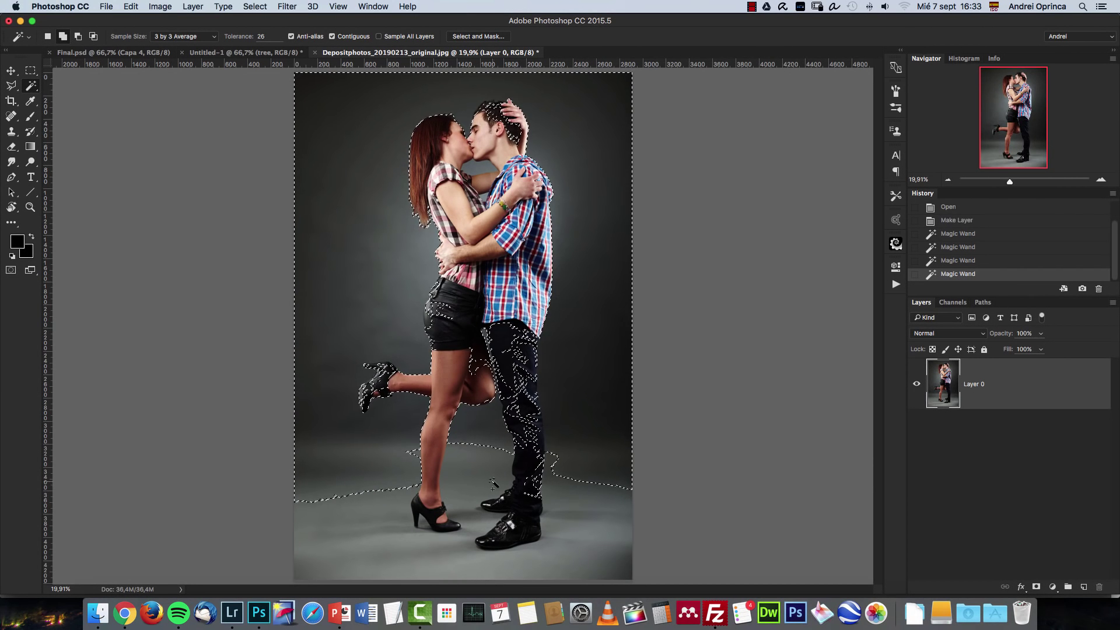
pyautogui.press('super+z')
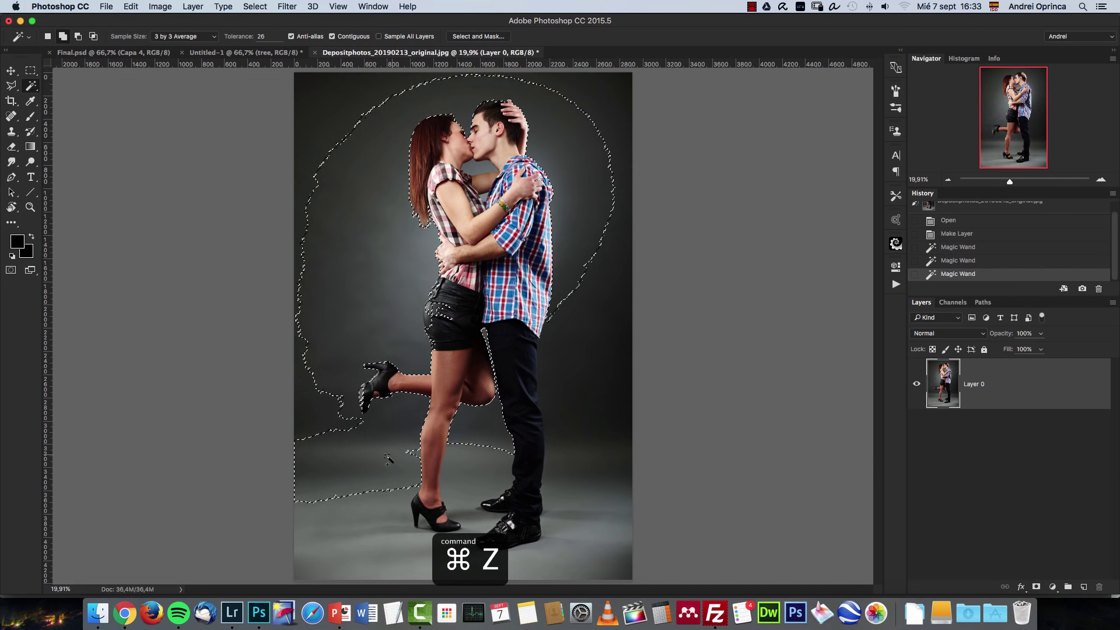
pyautogui.click(388, 460)
pyautogui.click(474, 528)
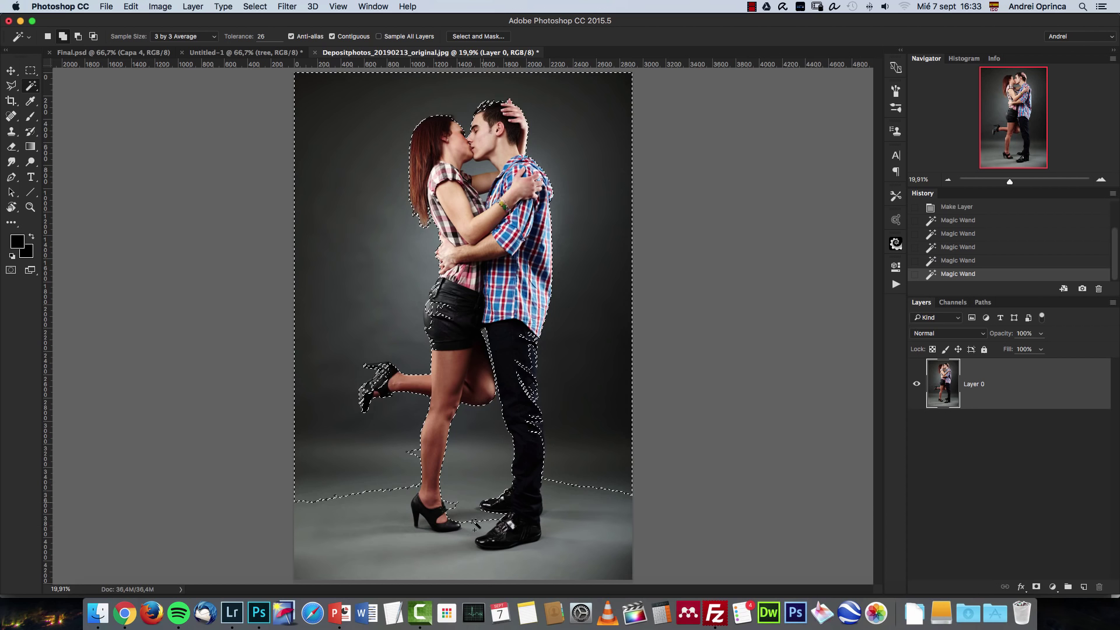
pyautogui.click(491, 524)
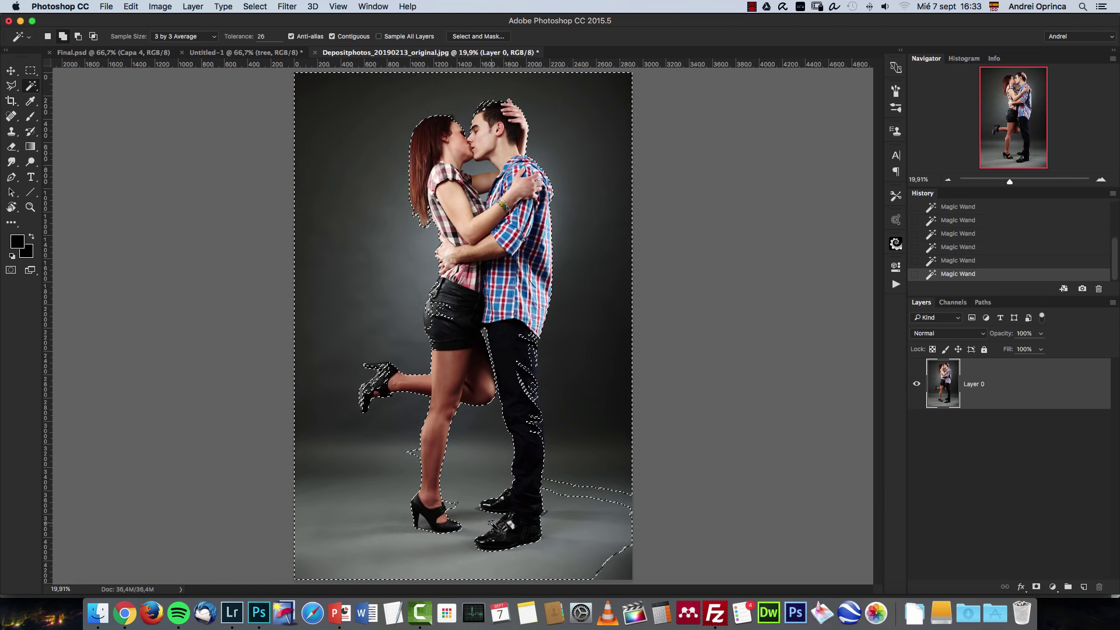
pyautogui.click(626, 571)
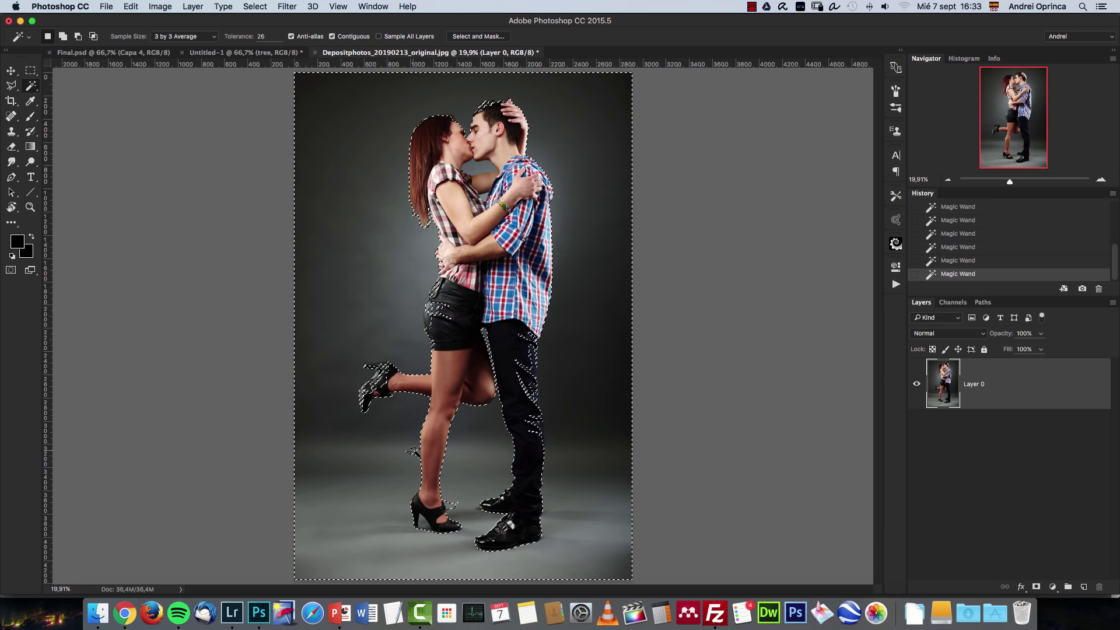
pyautogui.click(33, 89)
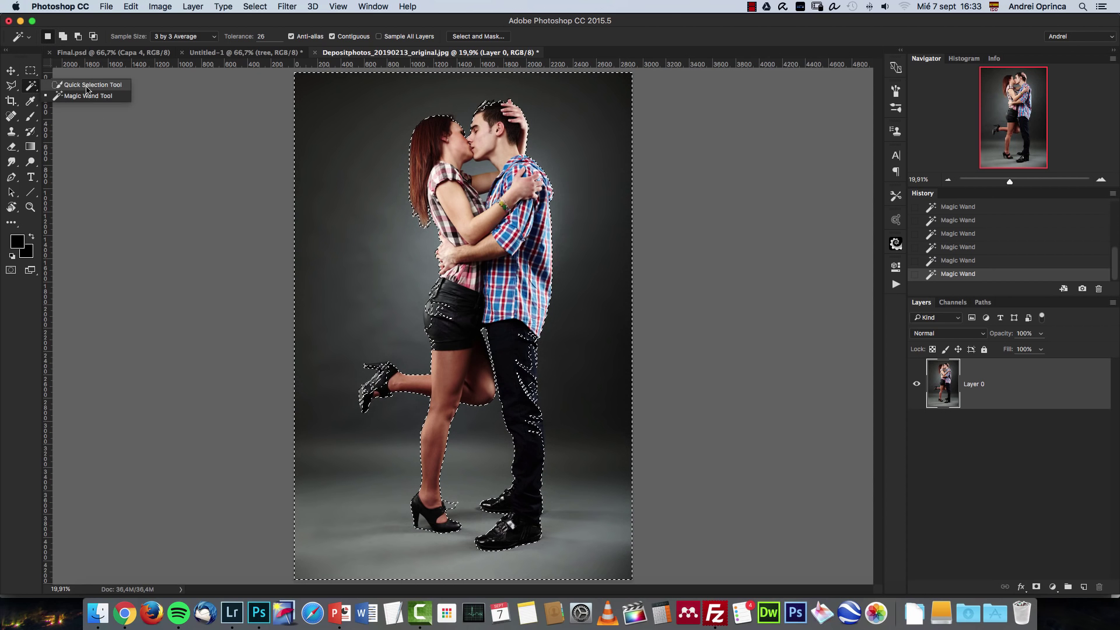
# With Quick Selection, brush the background beside the man's jeans into the selection and clean stray patches.
pyautogui.click(87, 85)
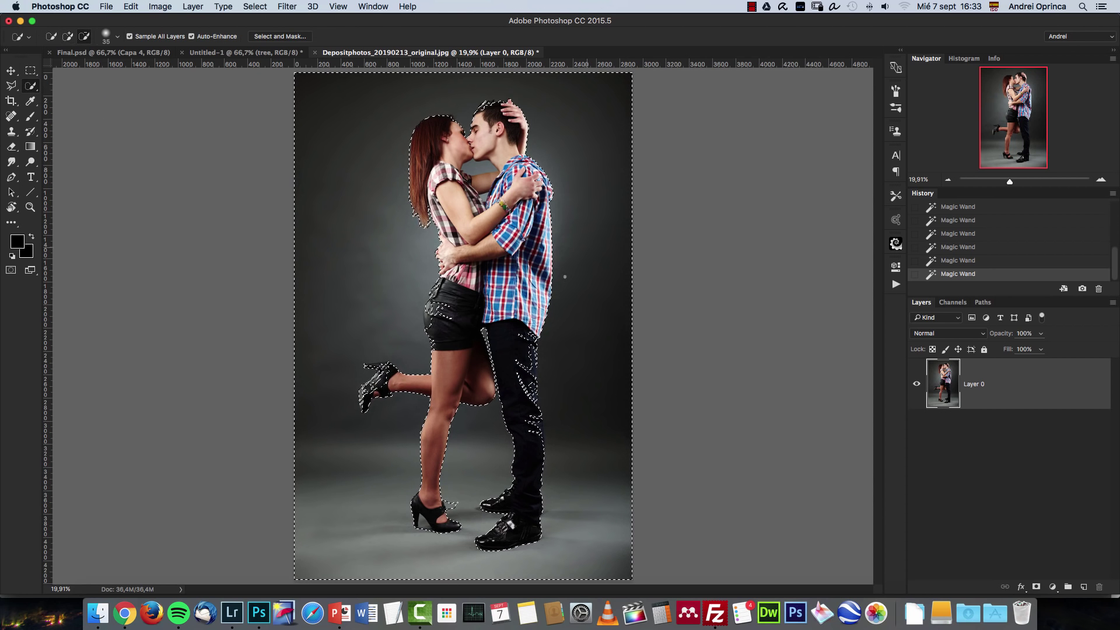
pyautogui.scroll(10, 539, 365)
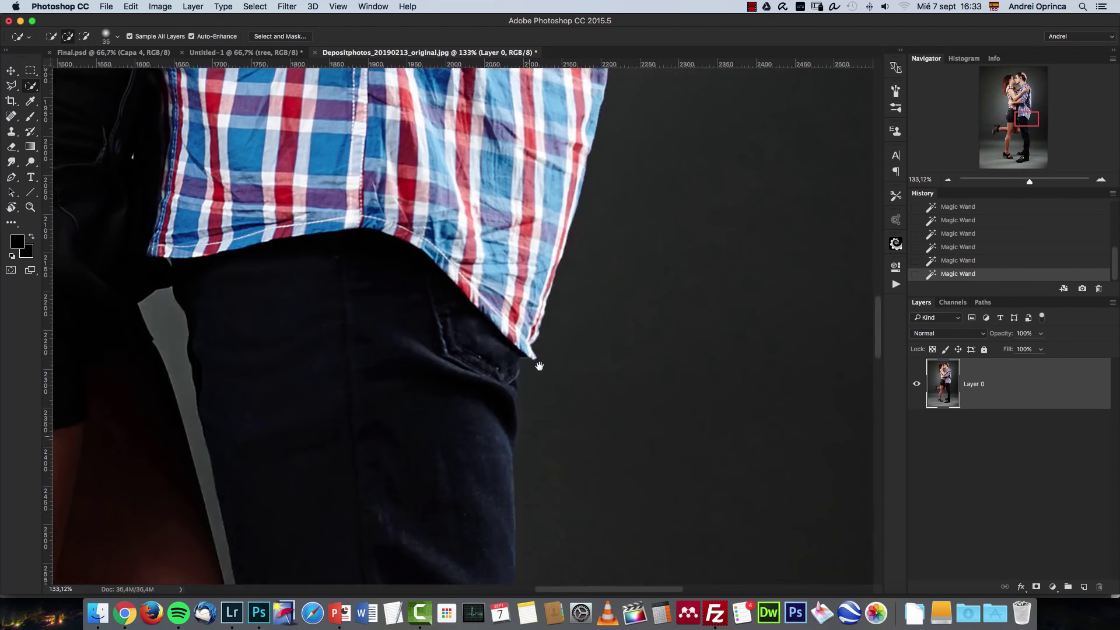
pyautogui.moveTo(539, 366); pyautogui.dragTo(561, 214)
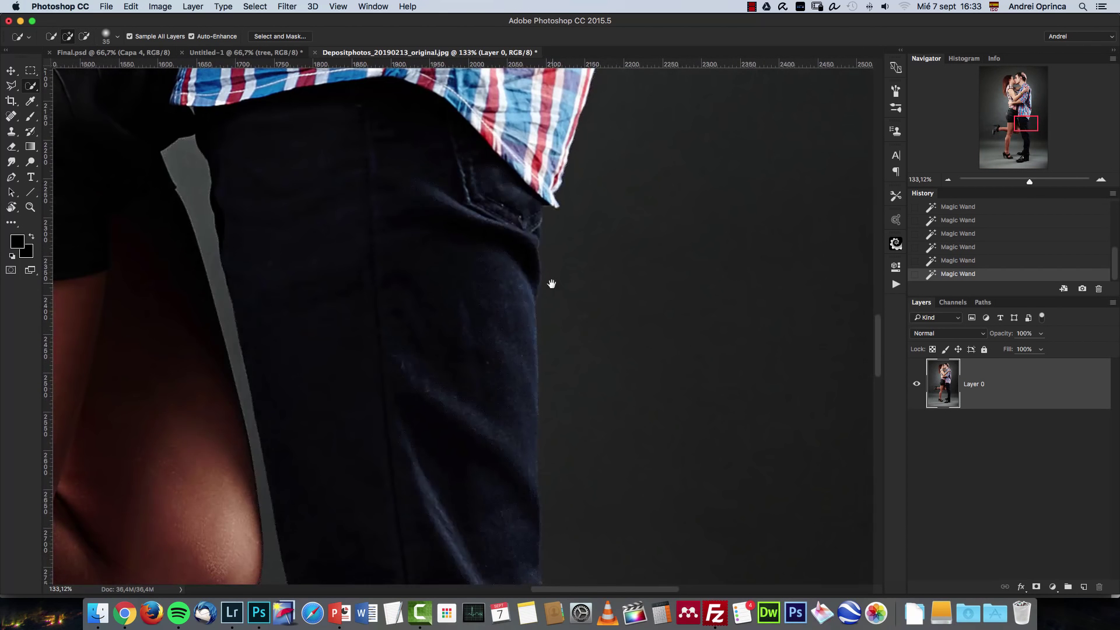
pyautogui.moveTo(514, 466)
pyautogui.mouseDown()
pyautogui.moveTo(484, 222)
pyautogui.moveTo(475, 257)
pyautogui.moveTo(491, 415)
pyautogui.moveTo(437, 237)
pyautogui.moveTo(432, 509)
pyautogui.moveTo(483, 408)
pyautogui.moveTo(510, 403)
pyautogui.mouseUp()
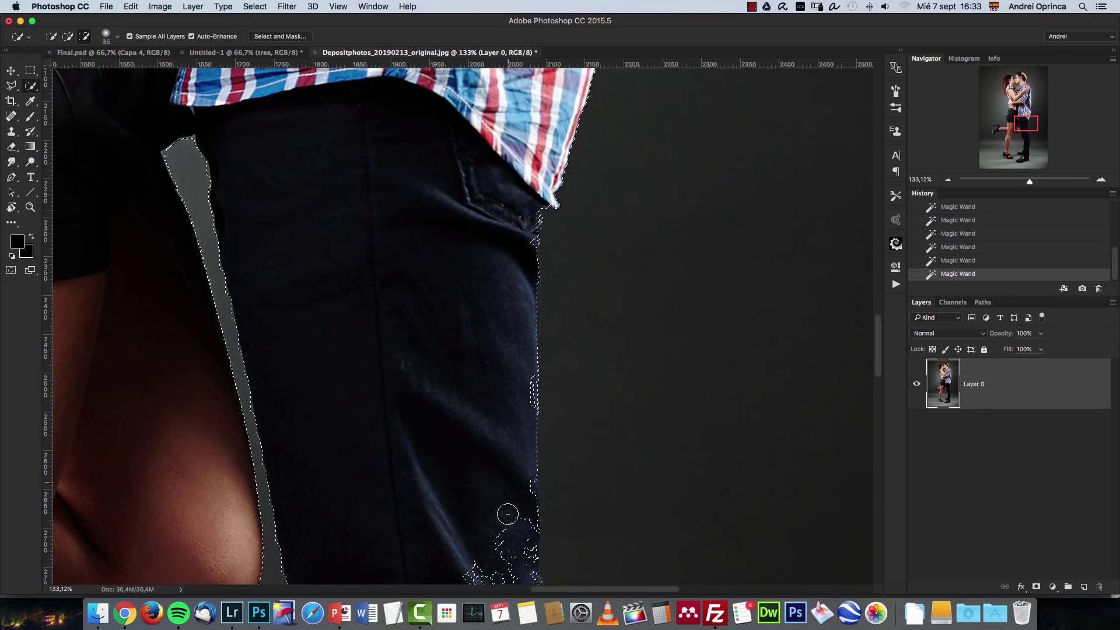
pyautogui.moveTo(446, 392); pyautogui.dragTo(445, 379)
pyautogui.scroll(-5, 450, 380)
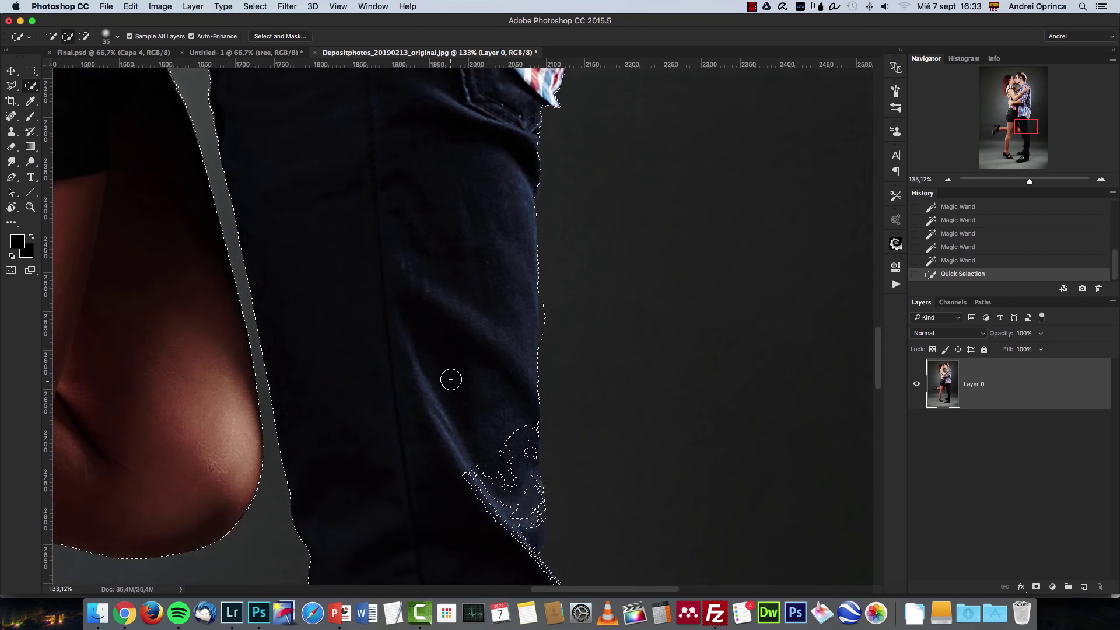
pyautogui.moveTo(551, 554); pyautogui.dragTo(543, 575)
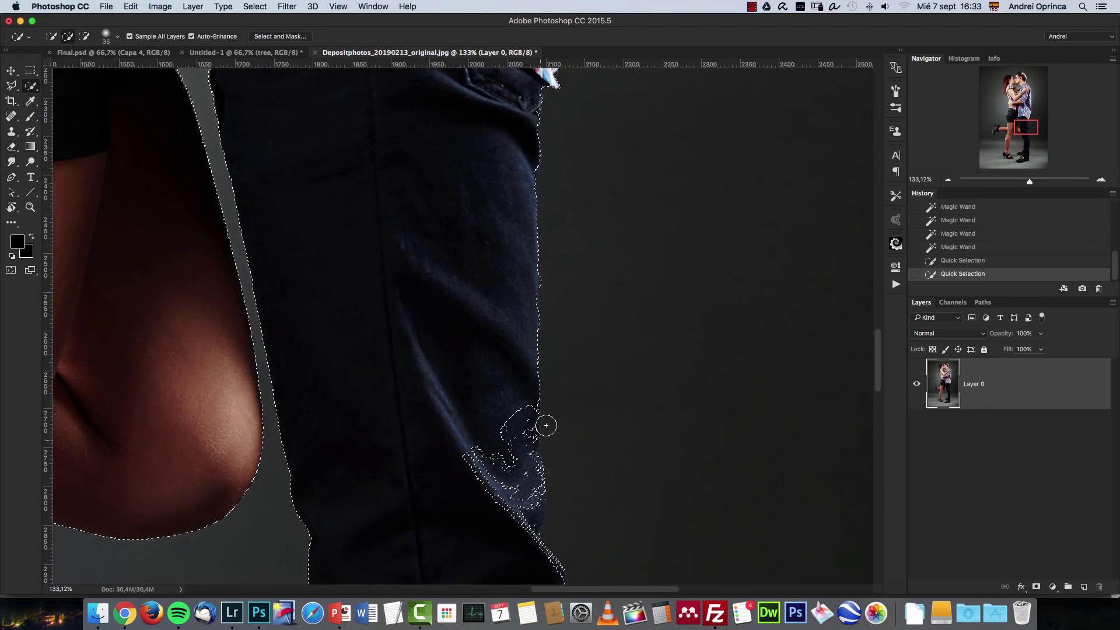
pyautogui.scroll(-3, 549, 408)
pyautogui.moveTo(493, 398); pyautogui.dragTo(517, 511)
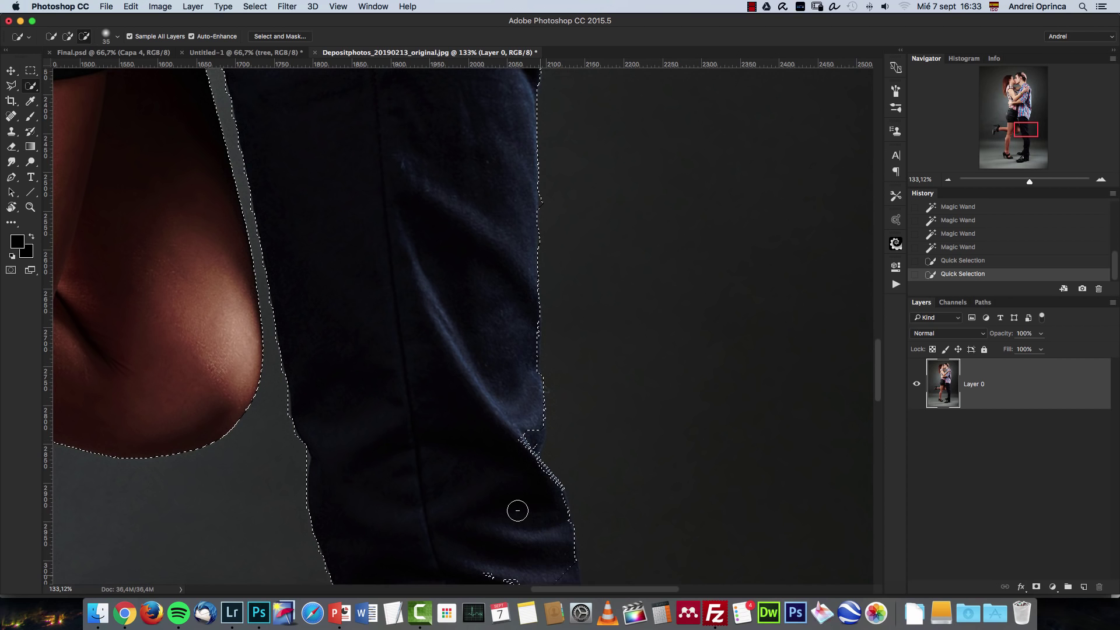
pyautogui.moveTo(524, 457); pyautogui.dragTo(545, 483)
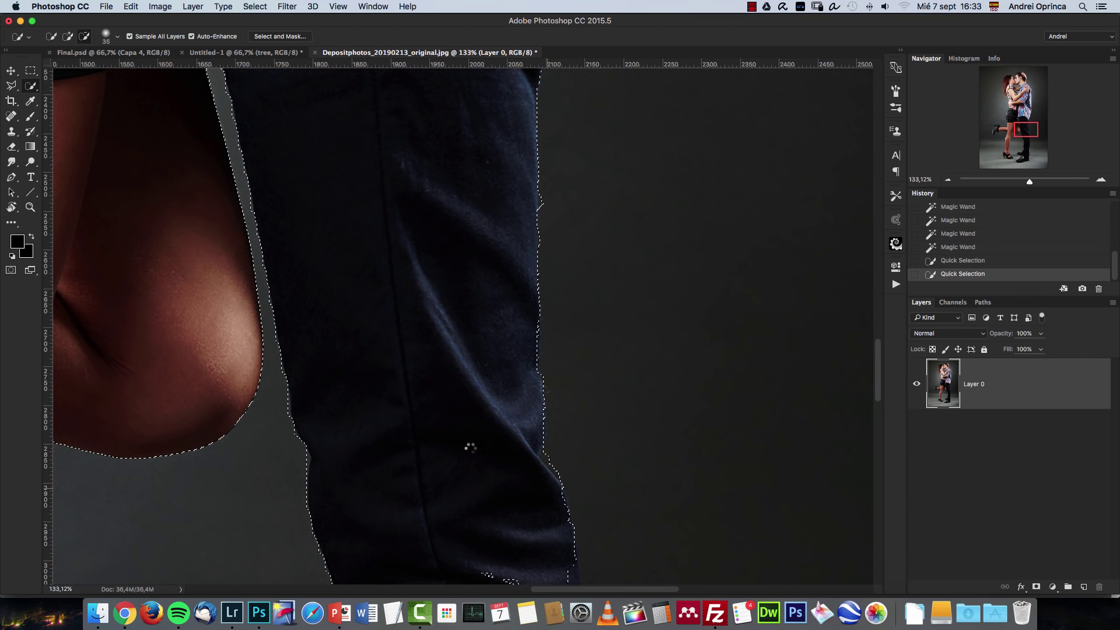
pyautogui.scroll(-5, 474, 434)
pyautogui.moveTo(510, 410)
pyautogui.mouseDown()
pyautogui.moveTo(536, 523)
pyautogui.moveTo(550, 465)
pyautogui.mouseUp()
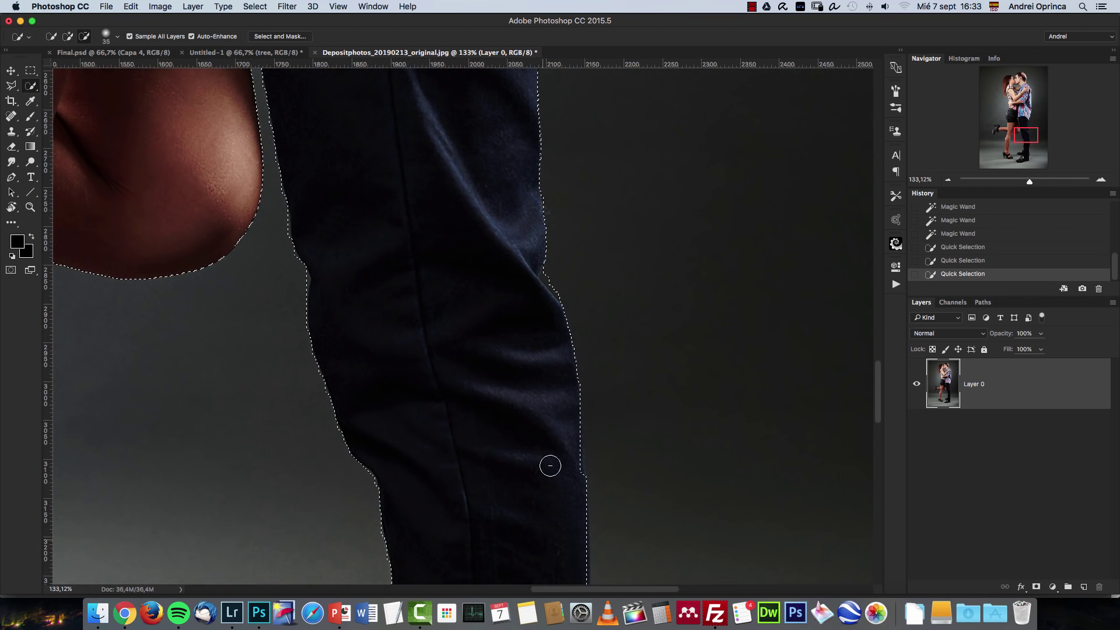
pyautogui.scroll(-8, 514, 423)
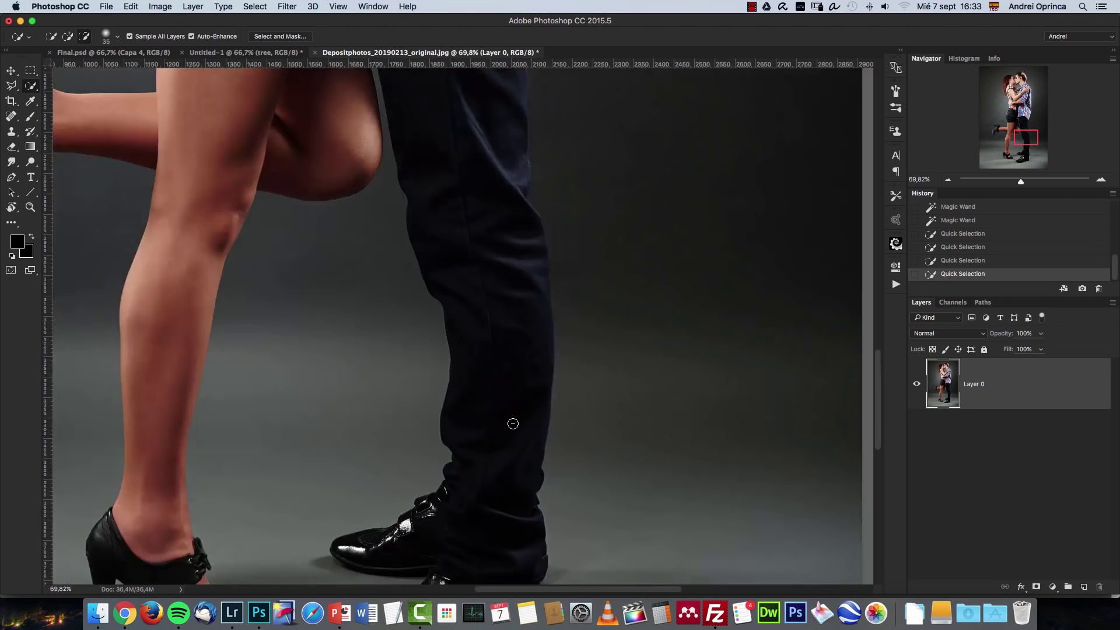
pyautogui.scroll(-5, 475, 370)
pyautogui.hscroll(-5, 475, 370)
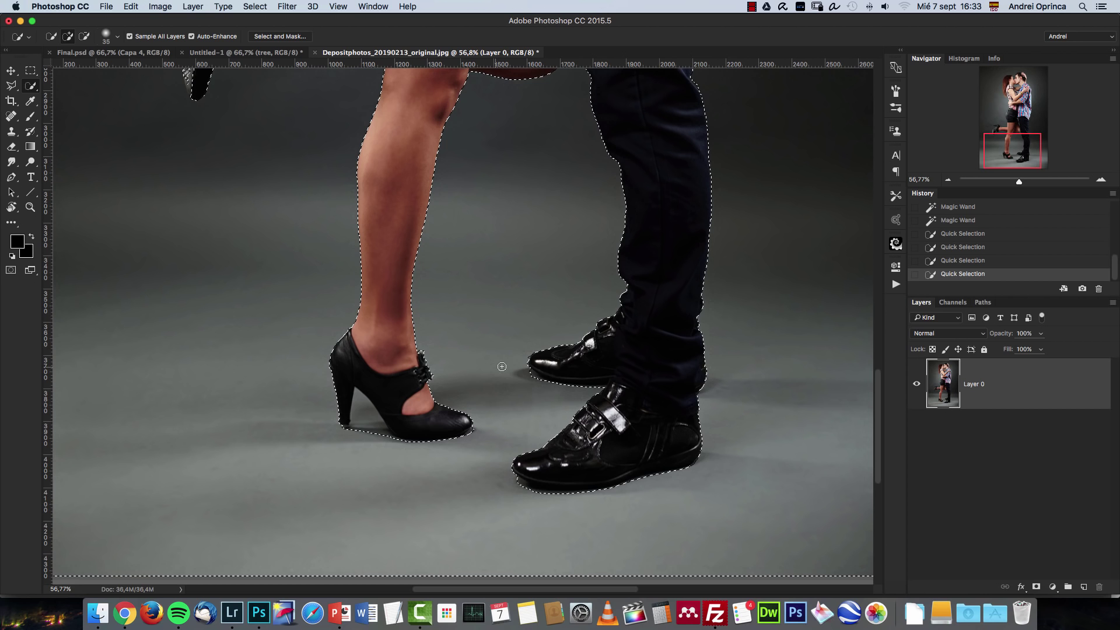
# Subtract the background under the heel, the inner toe, along the heel and the shorts' left edge.
pyautogui.press('alt')
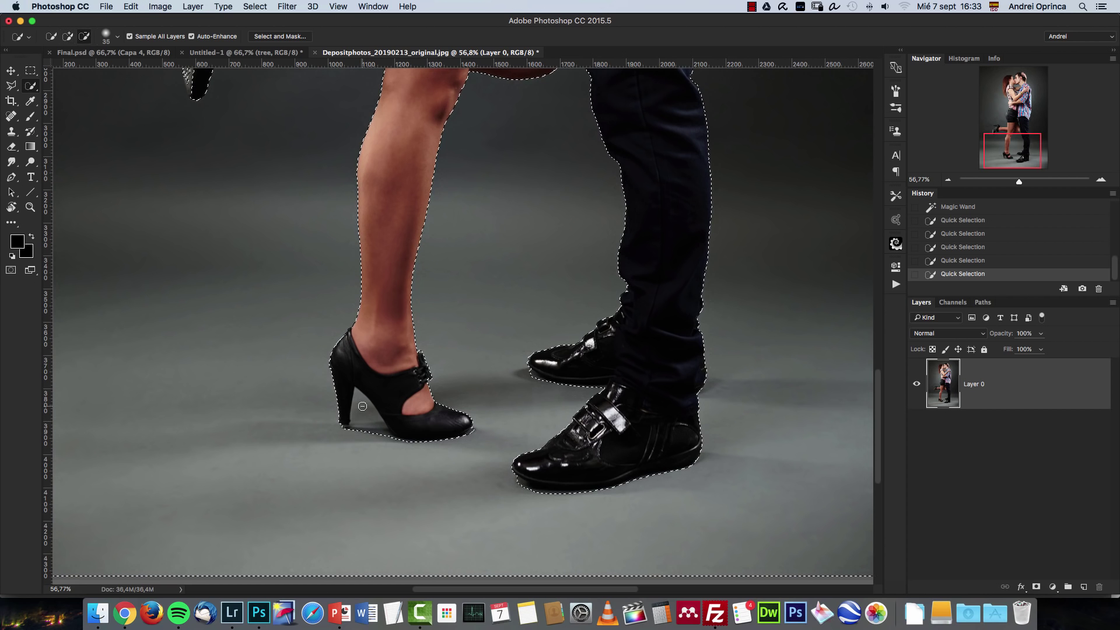
pyautogui.click(396, 426)
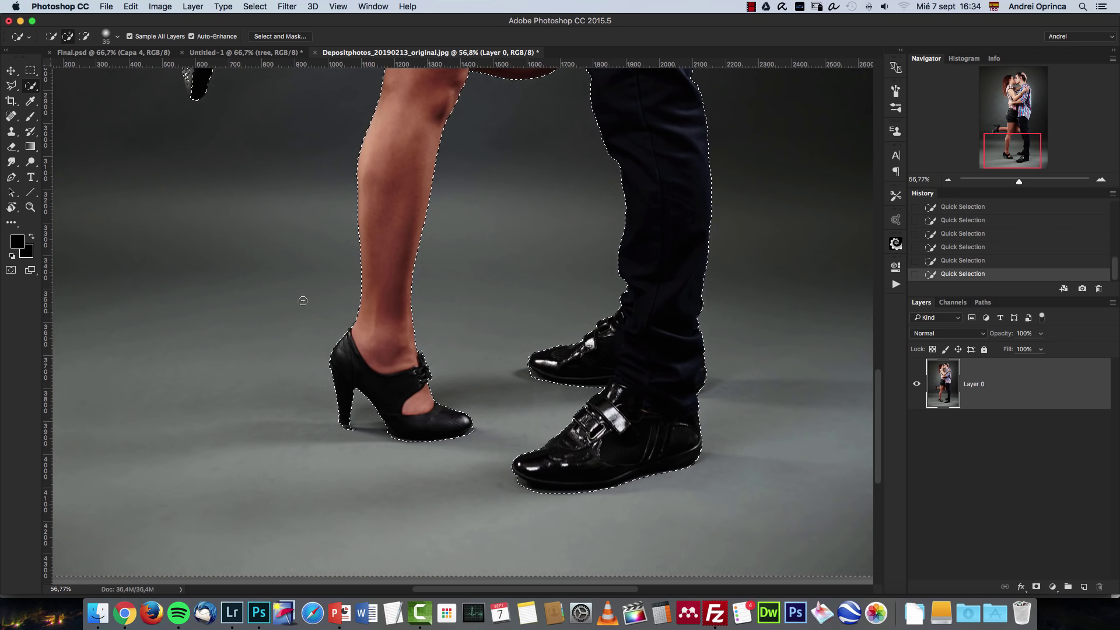
pyautogui.scroll(10, 525, 325)
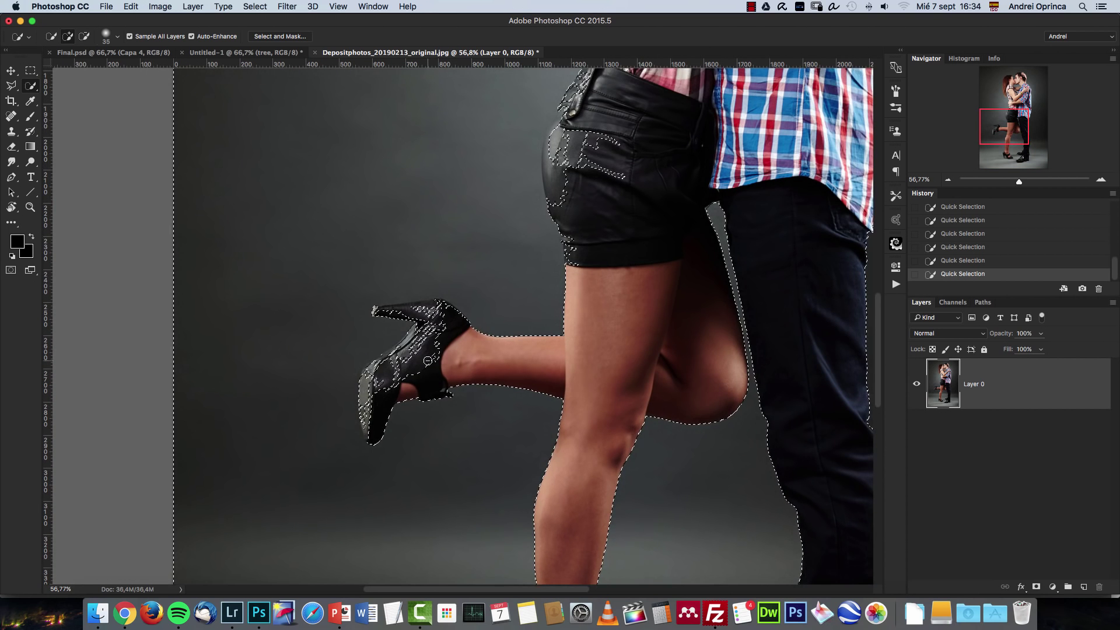
pyautogui.scroll(2, 427, 360)
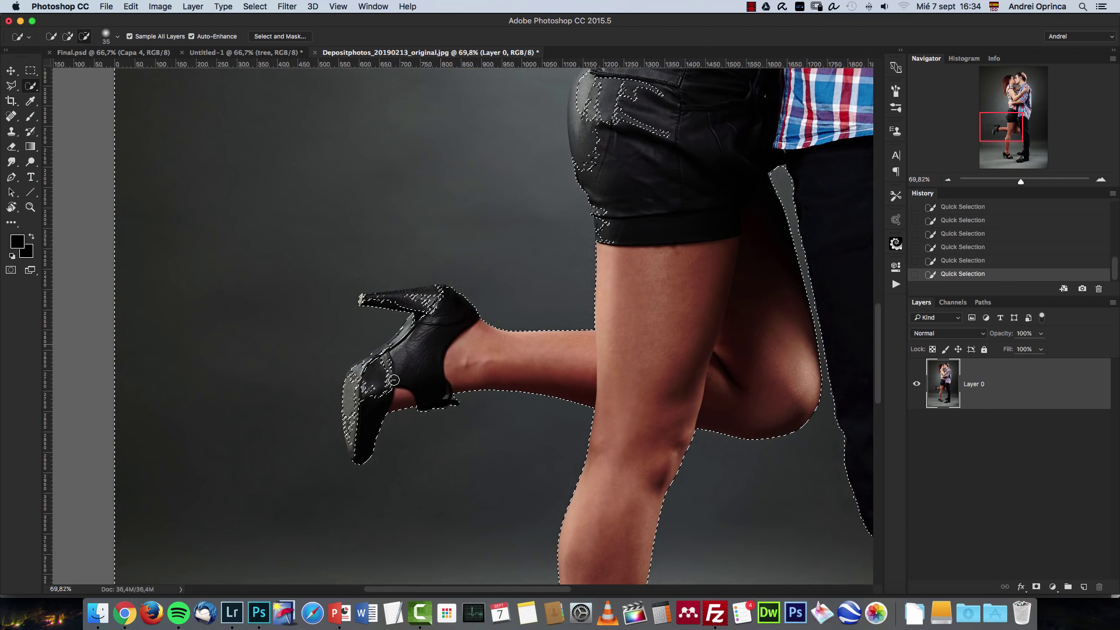
pyautogui.moveTo(394, 380)
pyautogui.mouseDown()
pyautogui.moveTo(362, 404)
pyautogui.moveTo(352, 445)
pyautogui.moveTo(370, 408)
pyautogui.mouseUp()
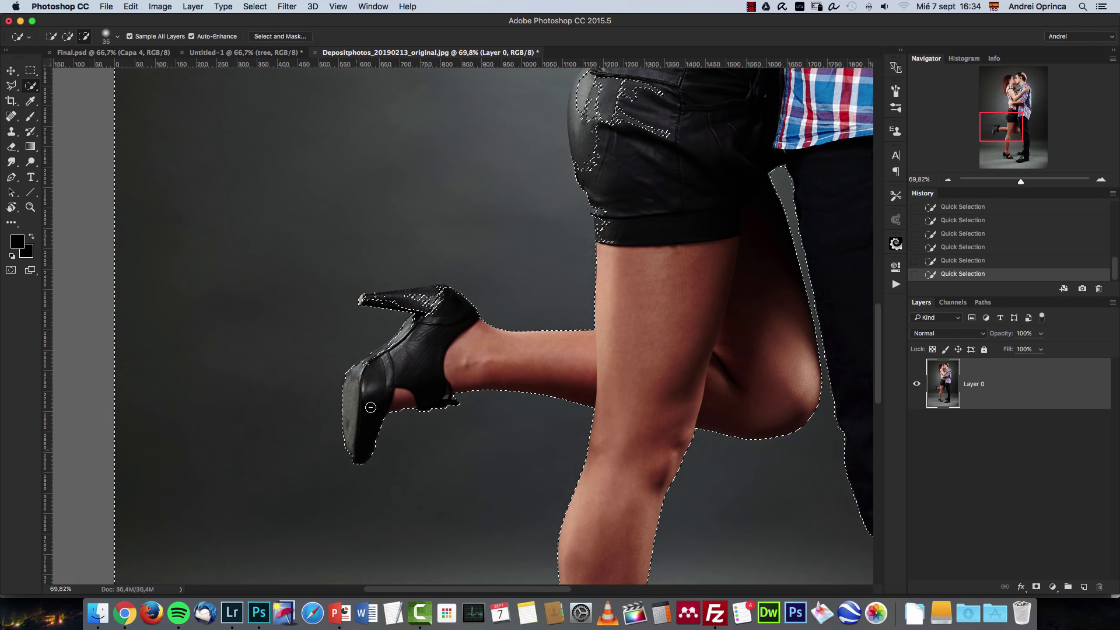
pyautogui.moveTo(432, 301); pyautogui.dragTo(388, 299)
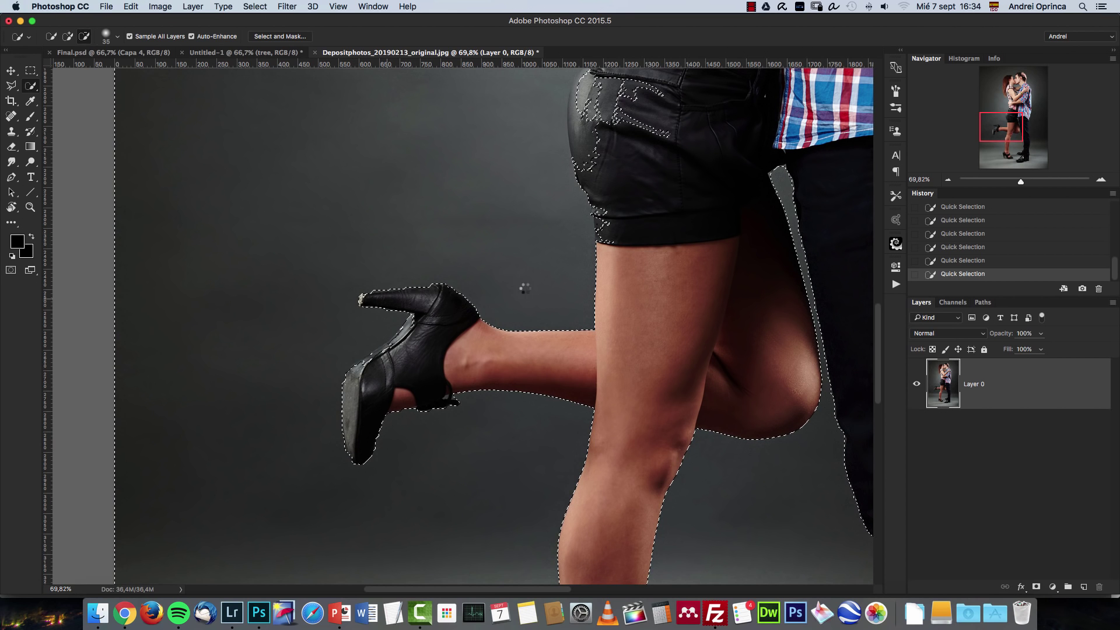
pyautogui.scroll(5, 629, 266)
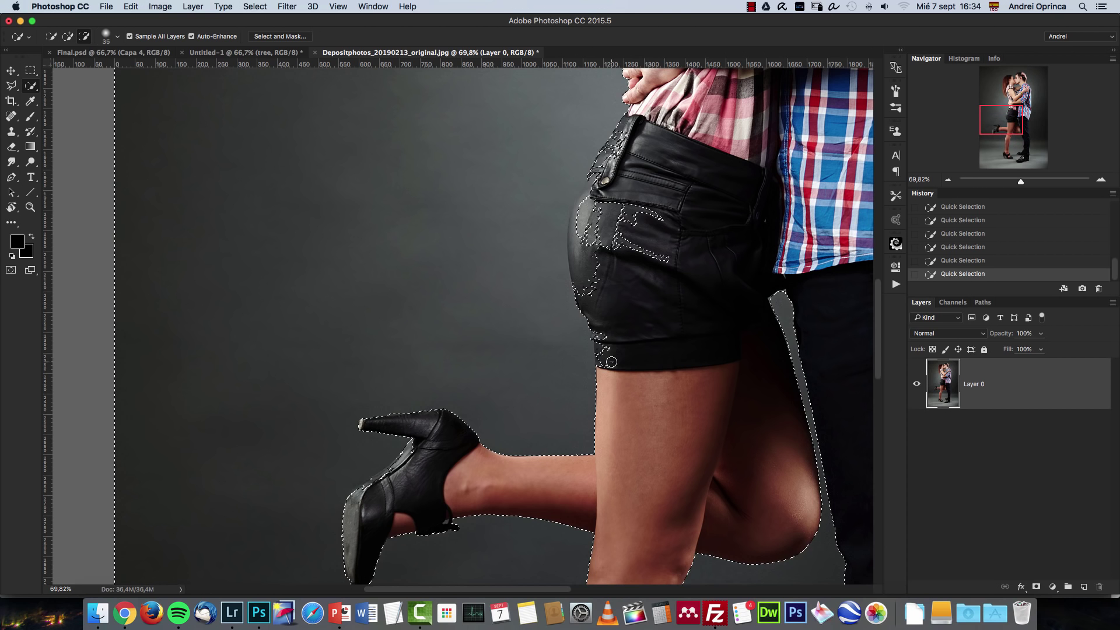
pyautogui.moveTo(612, 361)
pyautogui.mouseDown()
pyautogui.moveTo(608, 326)
pyautogui.moveTo(642, 182)
pyautogui.moveTo(630, 158)
pyautogui.moveTo(612, 163)
pyautogui.moveTo(580, 243)
pyautogui.moveTo(629, 150)
pyautogui.mouseUp()
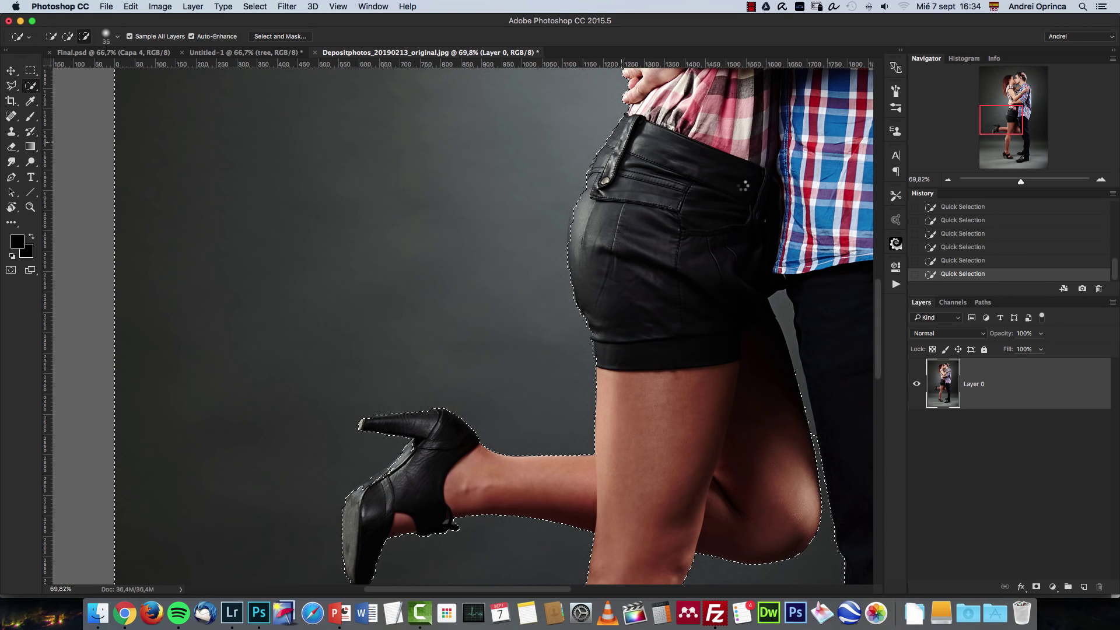
pyautogui.hscroll(10, 535, 222)
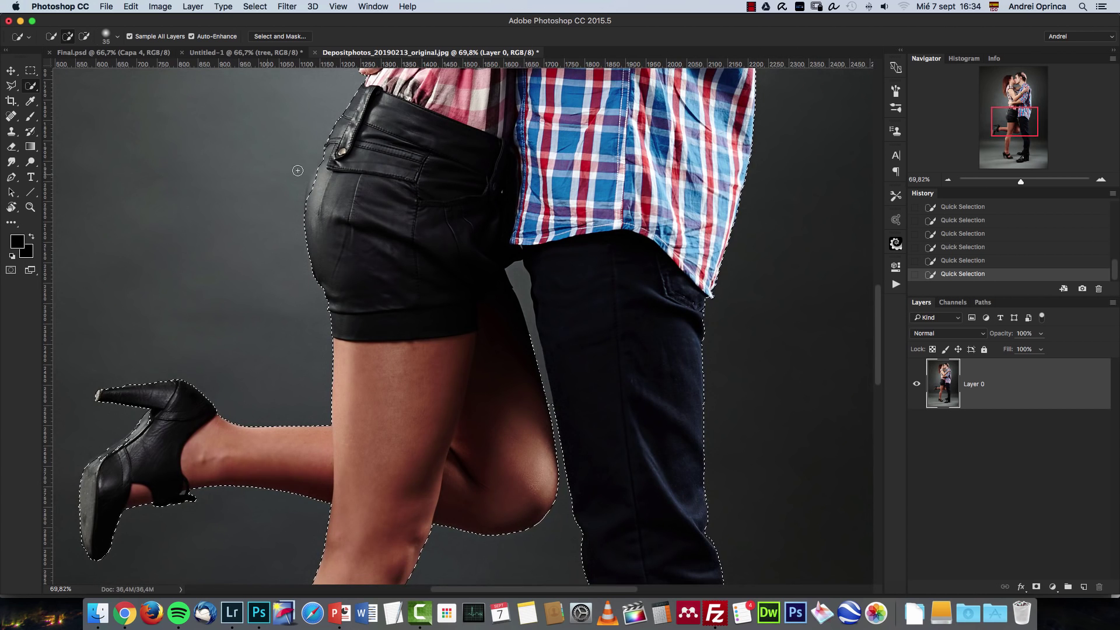
# Remove the grey gap between the legs and the backdrop above the man's hair from the selection.
pyautogui.press('alt')
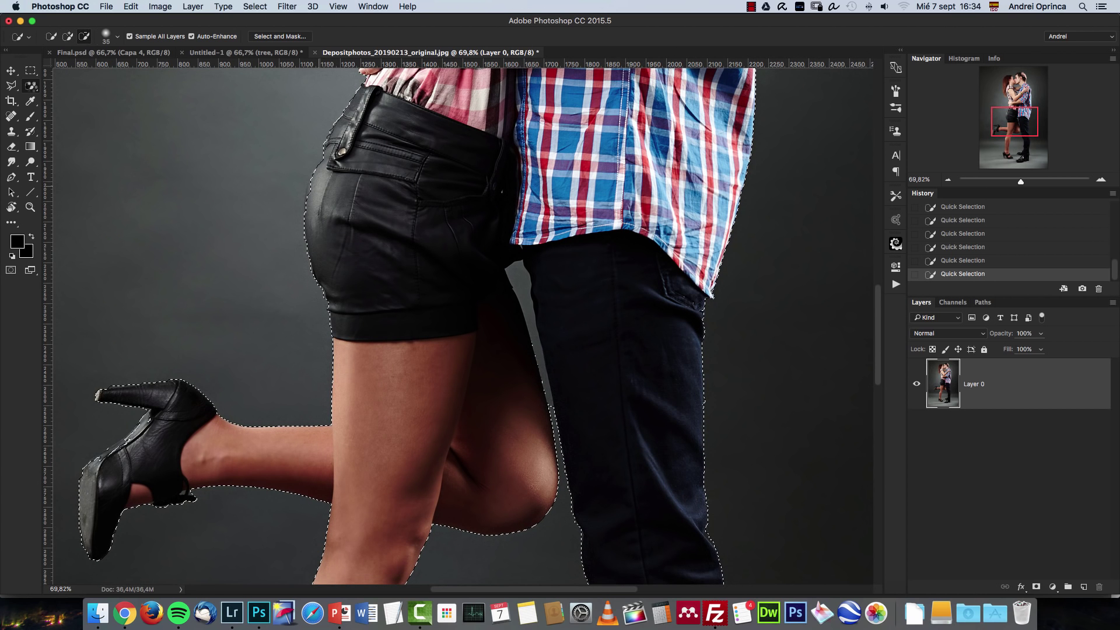
pyautogui.rightClick(30, 86)
pyautogui.click(76, 96)
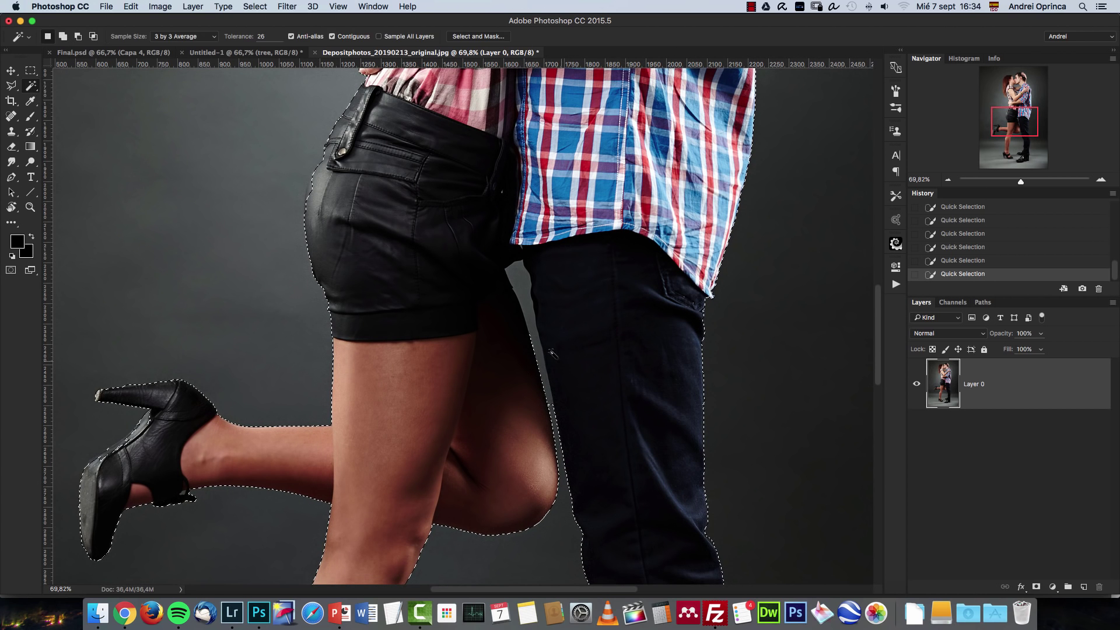
pyautogui.keyDown('shift'); pyautogui.click(541, 349); pyautogui.keyUp('shift')
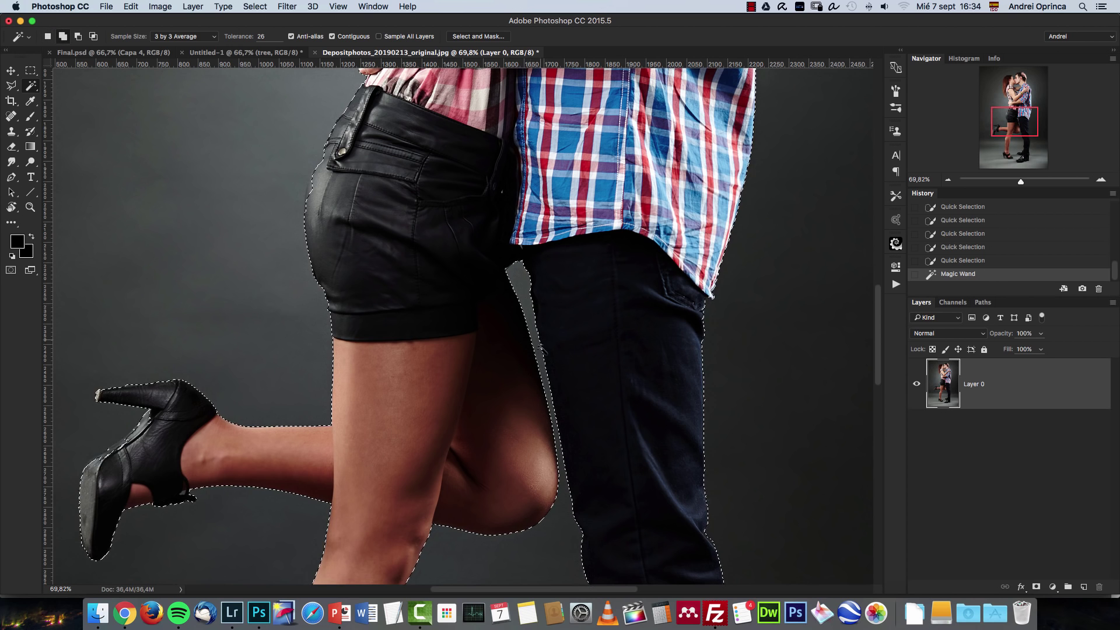
pyautogui.scroll(10, 554, 321)
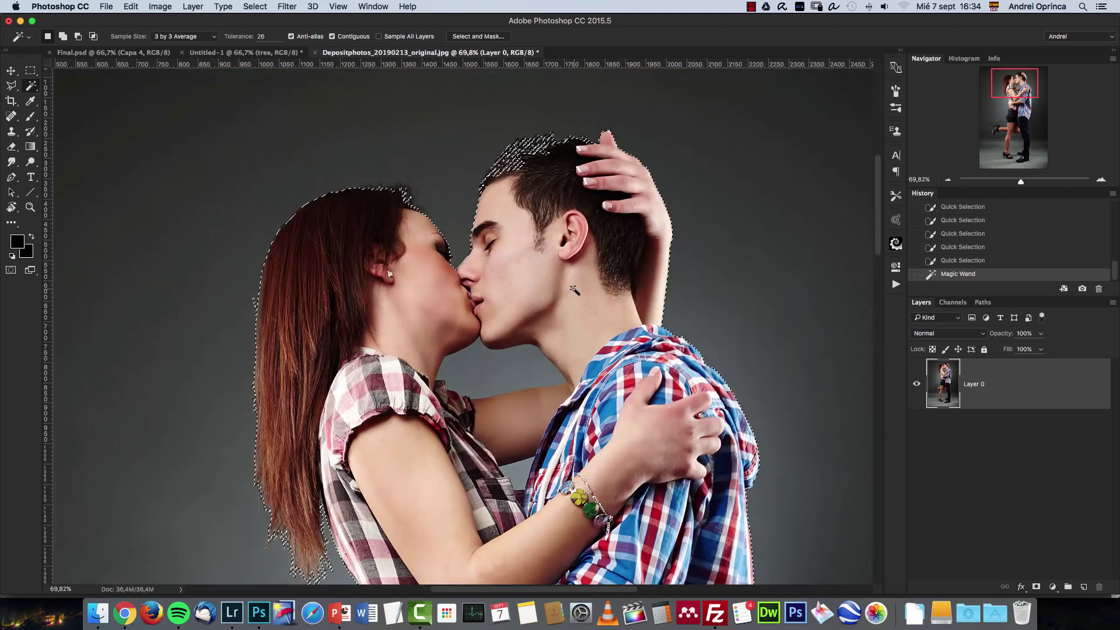
pyautogui.scroll(1, 575, 289)
pyautogui.rightClick(31, 85)
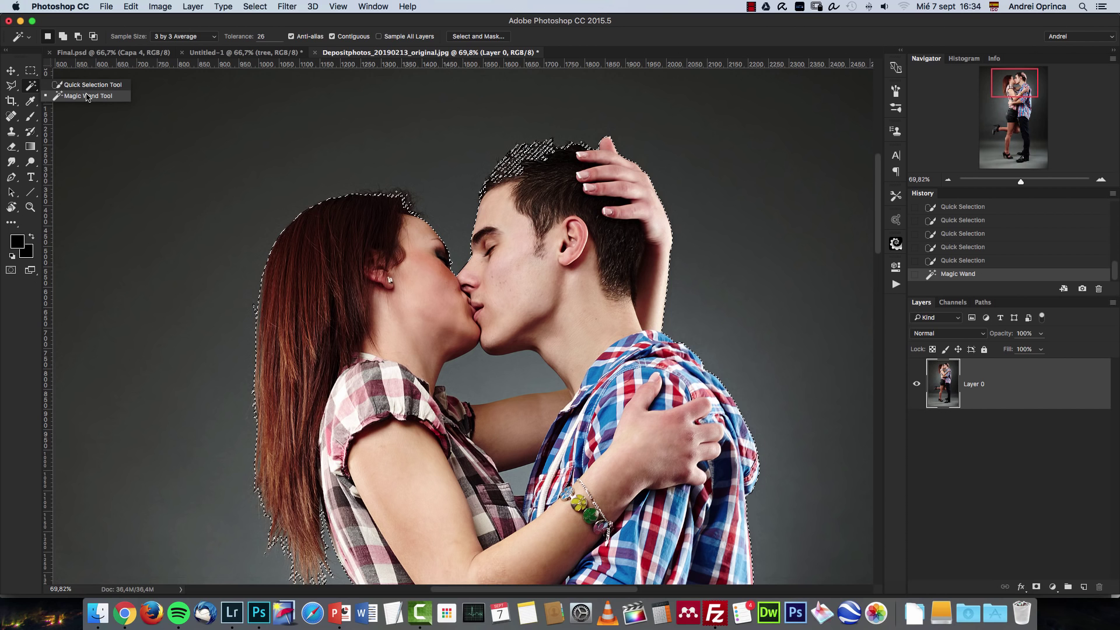
pyautogui.click(88, 85)
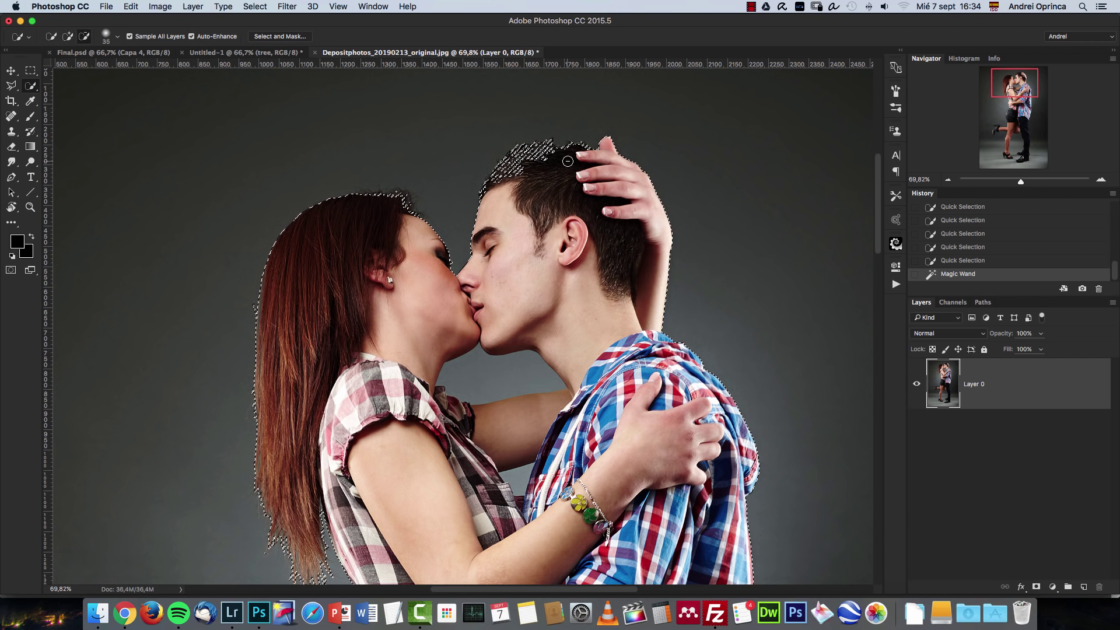
pyautogui.keyDown('alt'); pyautogui.click(548, 158); pyautogui.keyUp('alt')
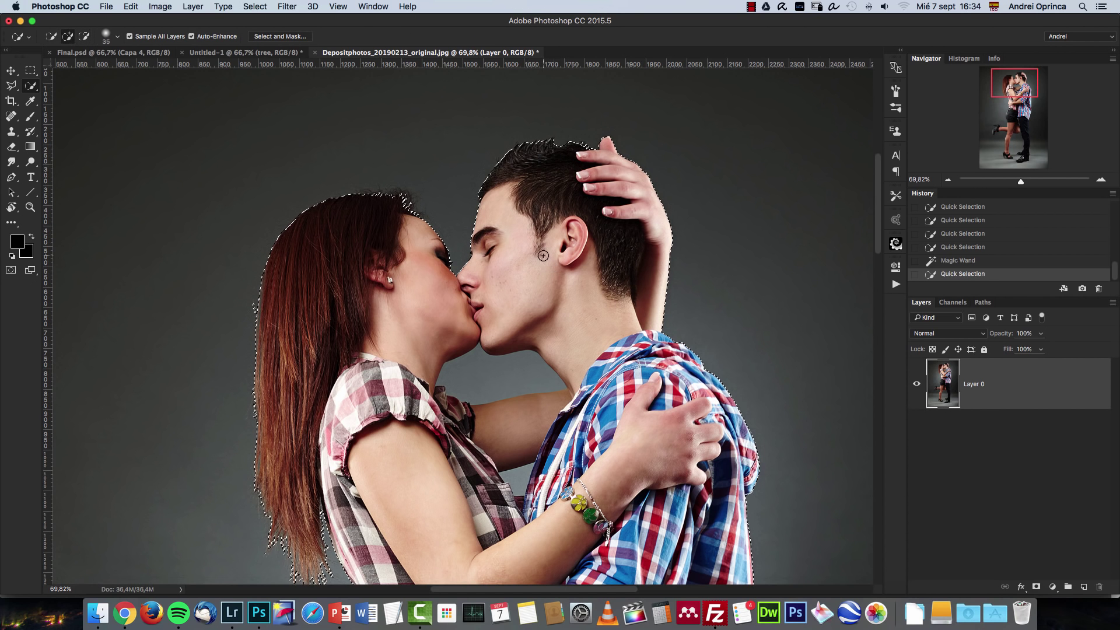
# Magic-wand the background between the arms and another leftover patch out of the selection.
pyautogui.rightClick(31, 85)
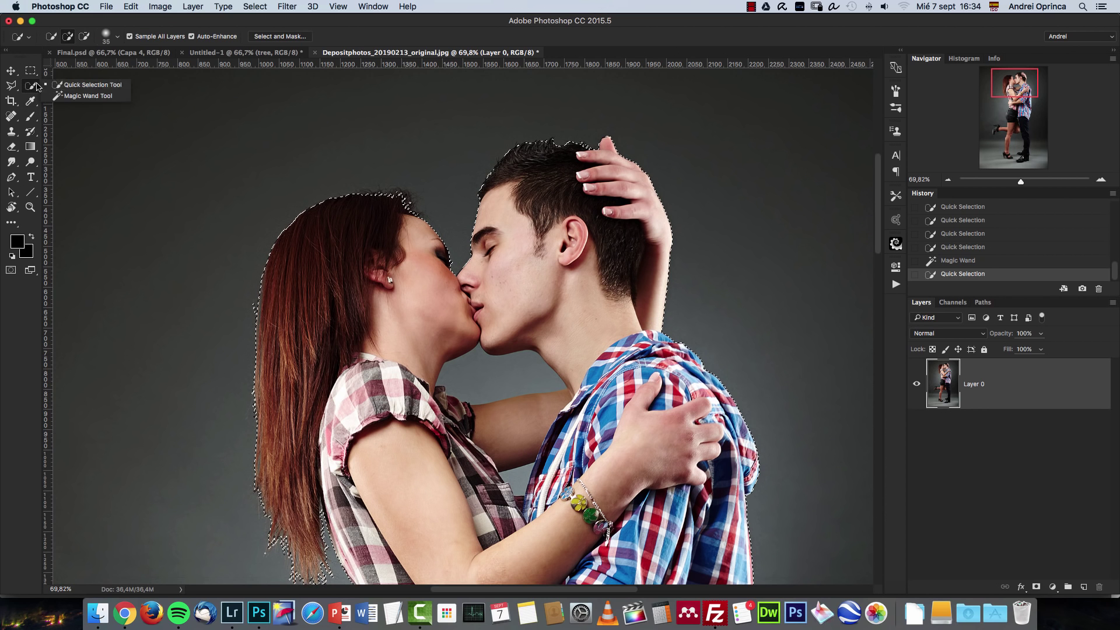
pyautogui.click(84, 96)
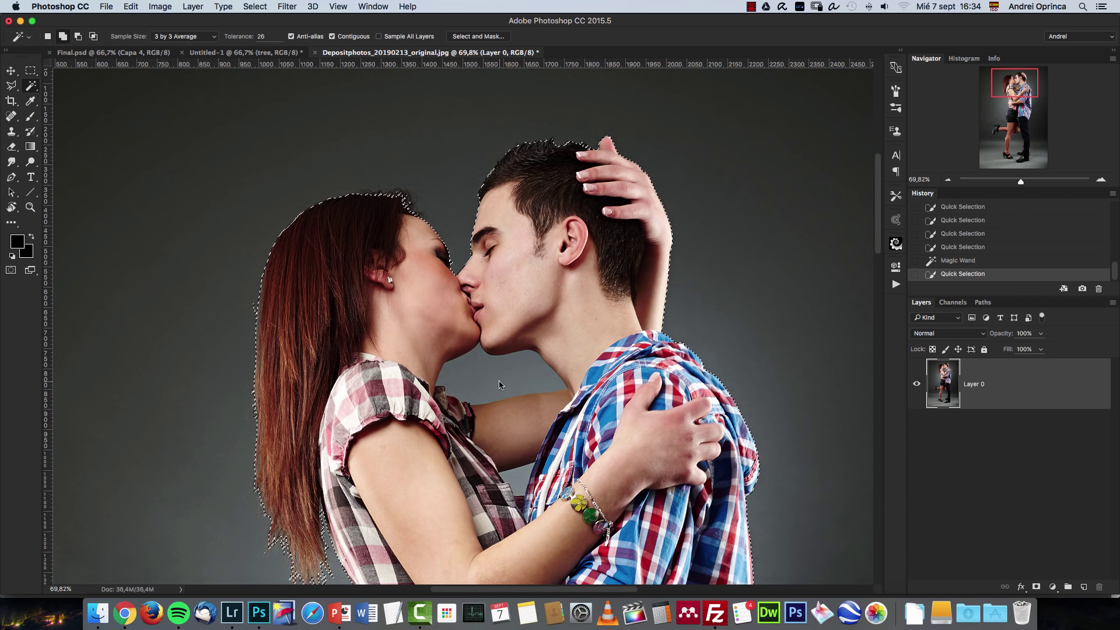
pyautogui.click(499, 387)
pyautogui.click(523, 485)
pyautogui.scroll(-5, 469, 172)
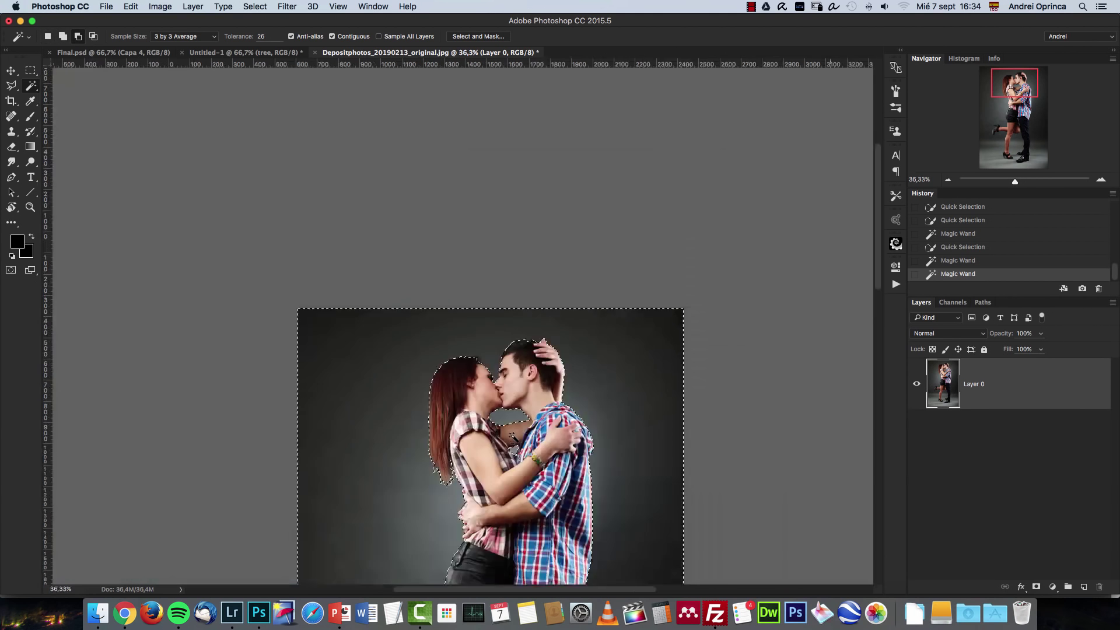
pyautogui.scroll(3, 485, 371)
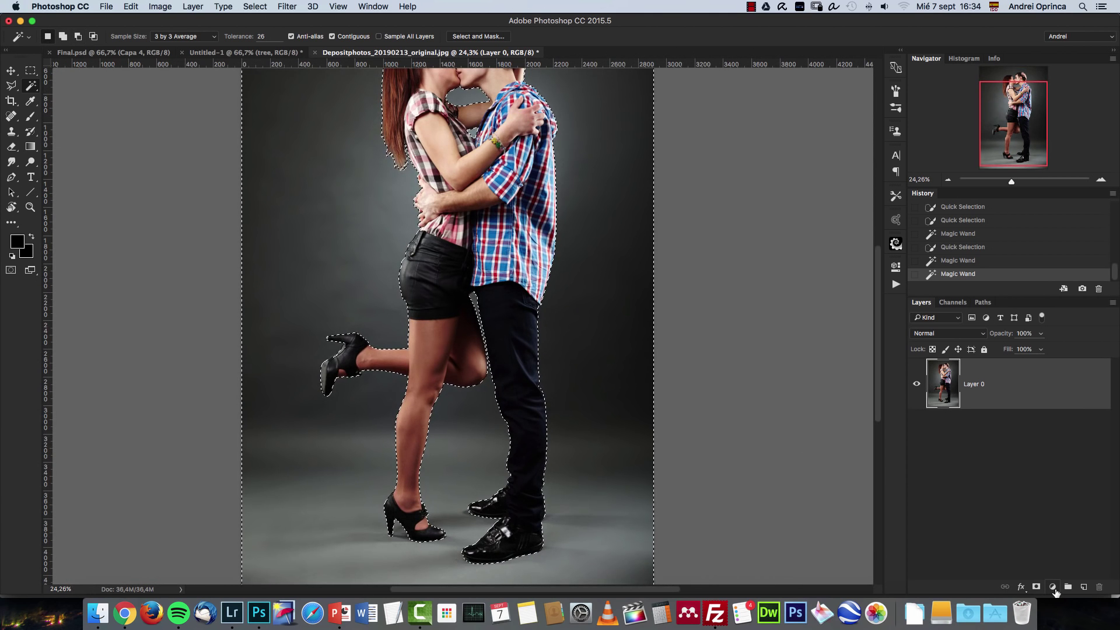
# Add a layer mask to hide the backdrop and drag the couple onto the Untitled-1 tab.
pyautogui.click(1041, 588)
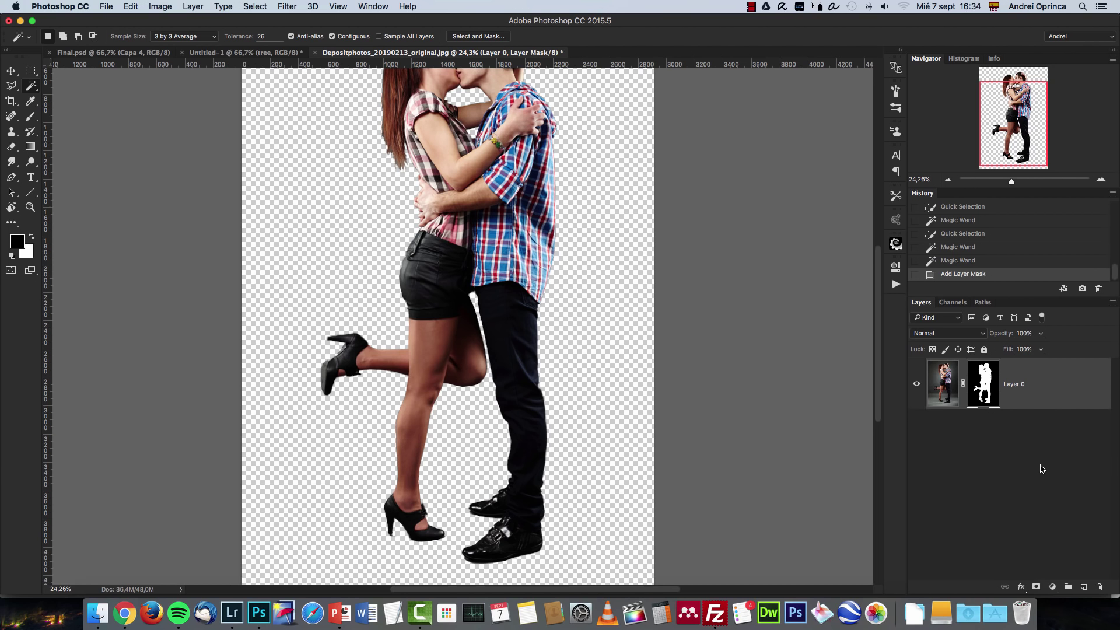
pyautogui.scroll(1, 671, 415)
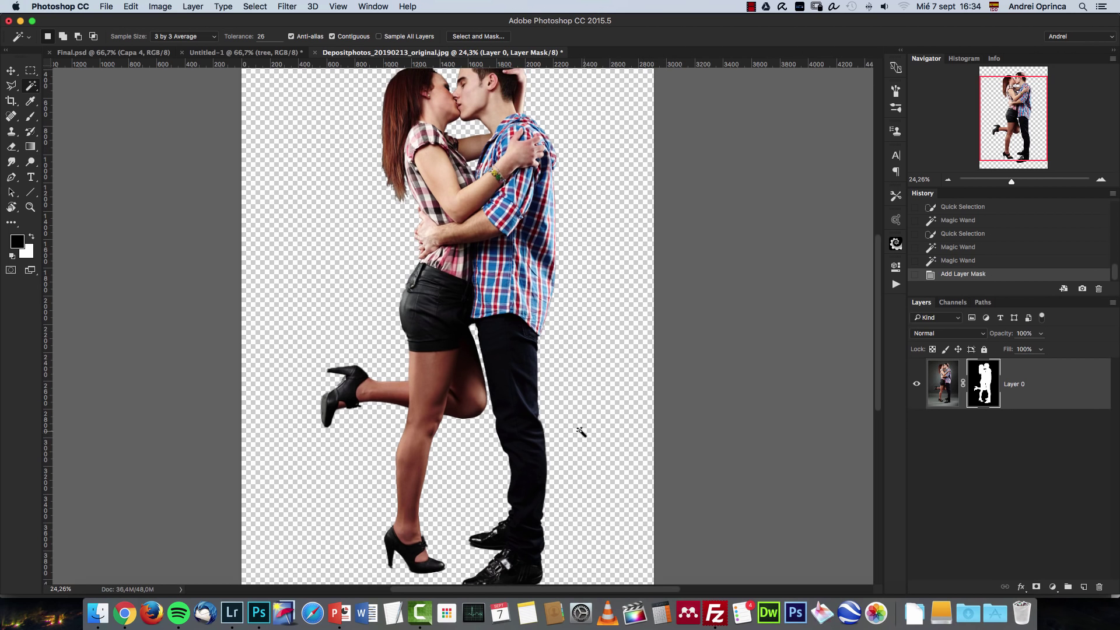
pyautogui.scroll(-1, 563, 433)
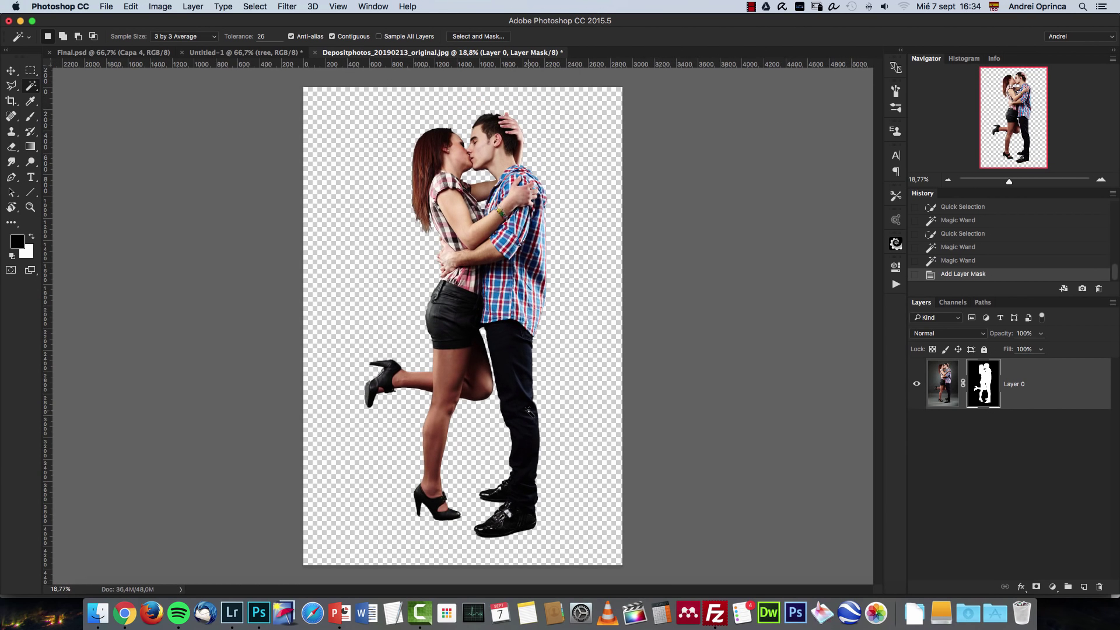
pyautogui.press('v')
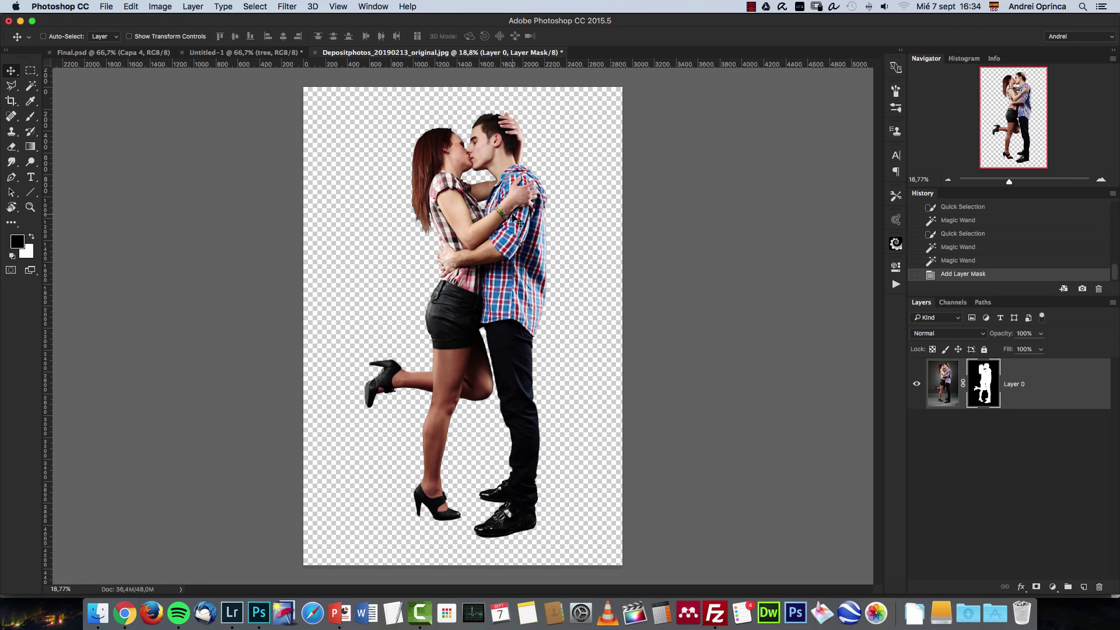
pyautogui.moveTo(511, 213); pyautogui.dragTo(239, 53)
# Drop the couple into the moon scene and convert its layer to a Smart Object.
pyautogui.moveTo(588, 274); pyautogui.dragTo(590, 277)
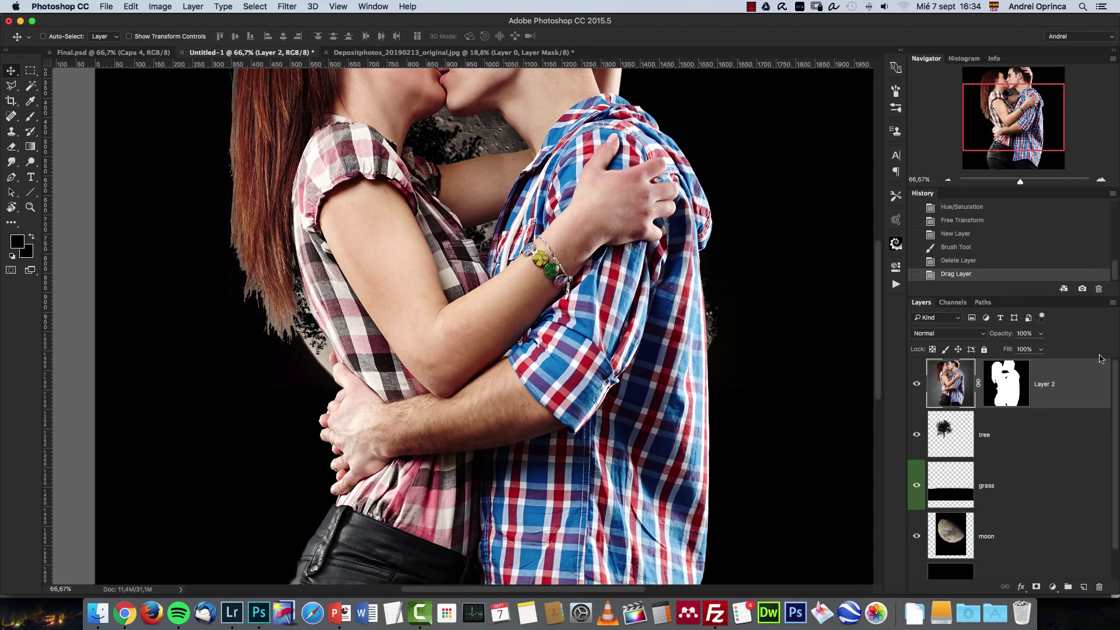
pyautogui.rightClick(1091, 391)
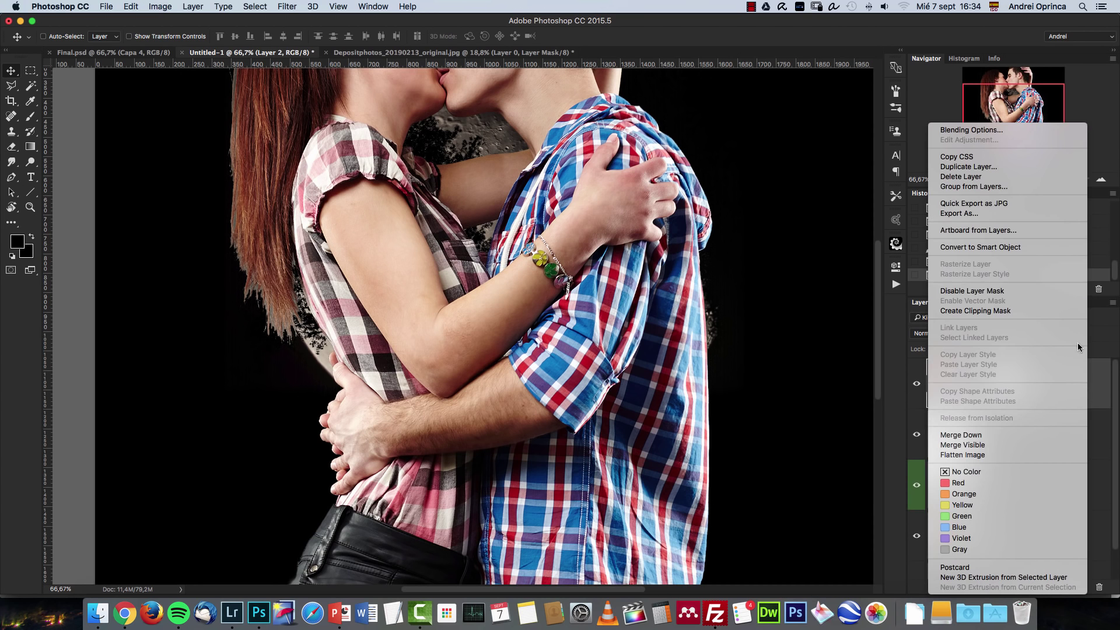
pyautogui.click(1003, 247)
# Free Transform the couple to about 16% or smaller and stand it on the grass.
pyautogui.press('super')
pyautogui.press('super+t')
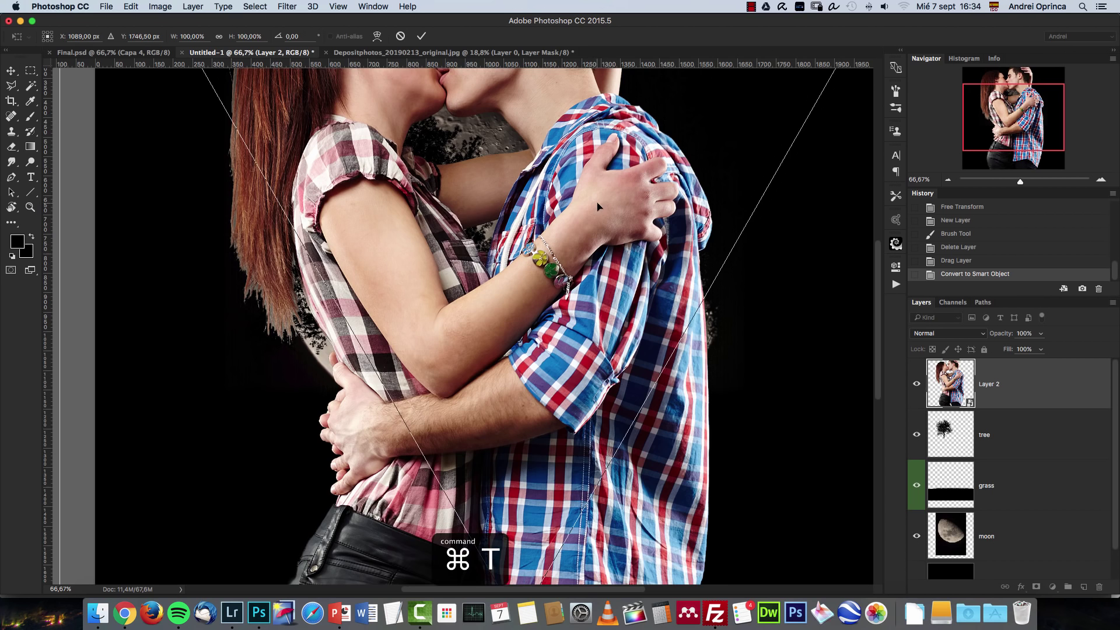
pyautogui.scroll(-5, 642, 187)
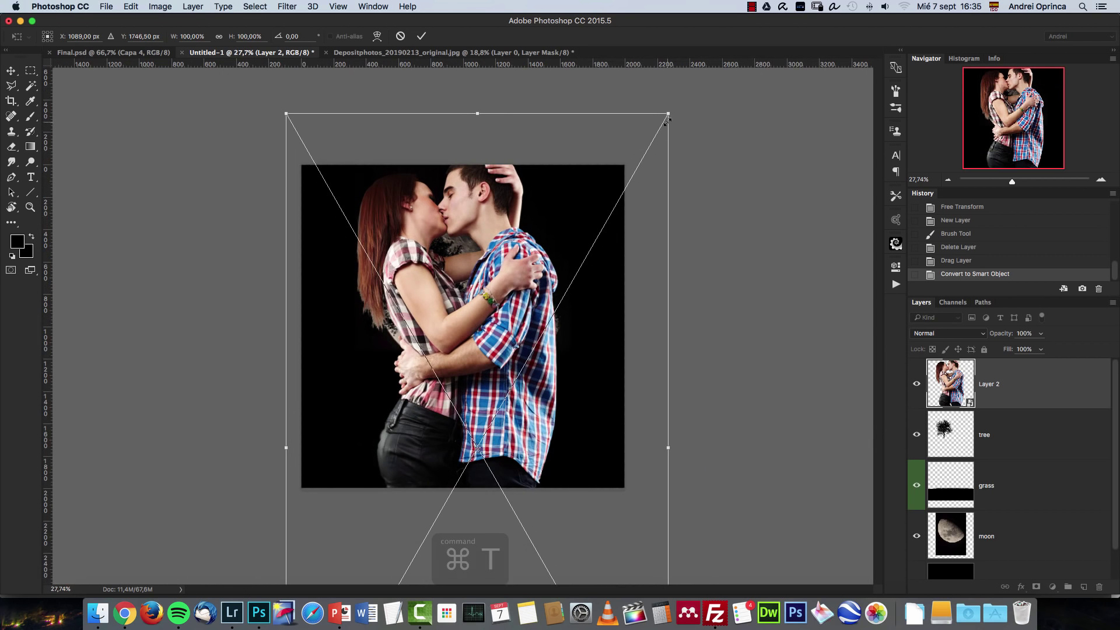
pyautogui.moveTo(668, 113); pyautogui.dragTo(511, 328)
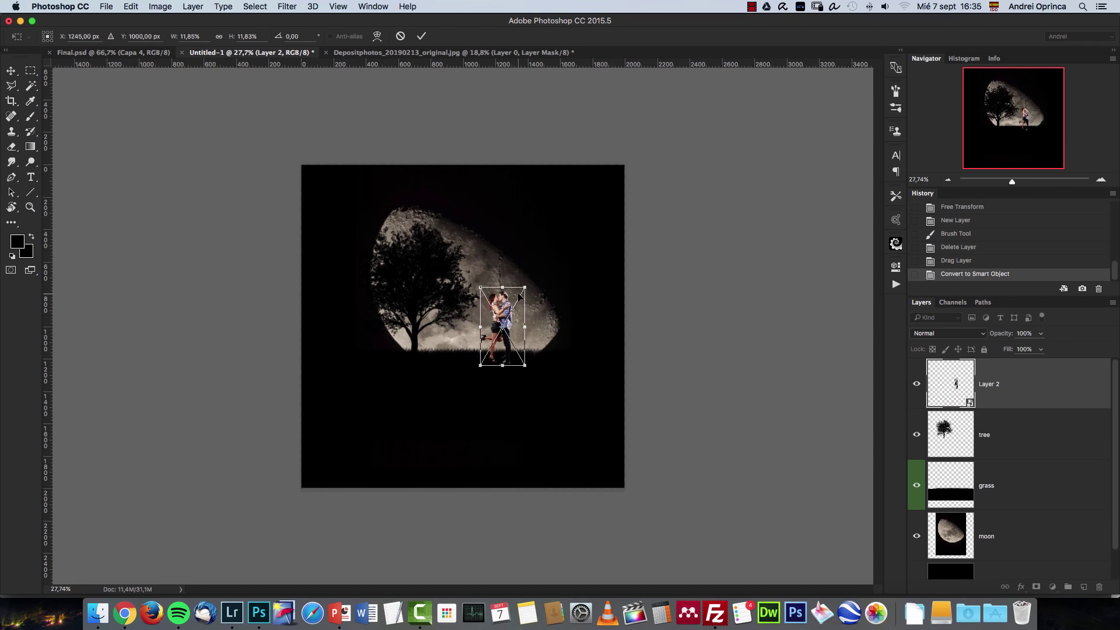
pyautogui.press('super+1')
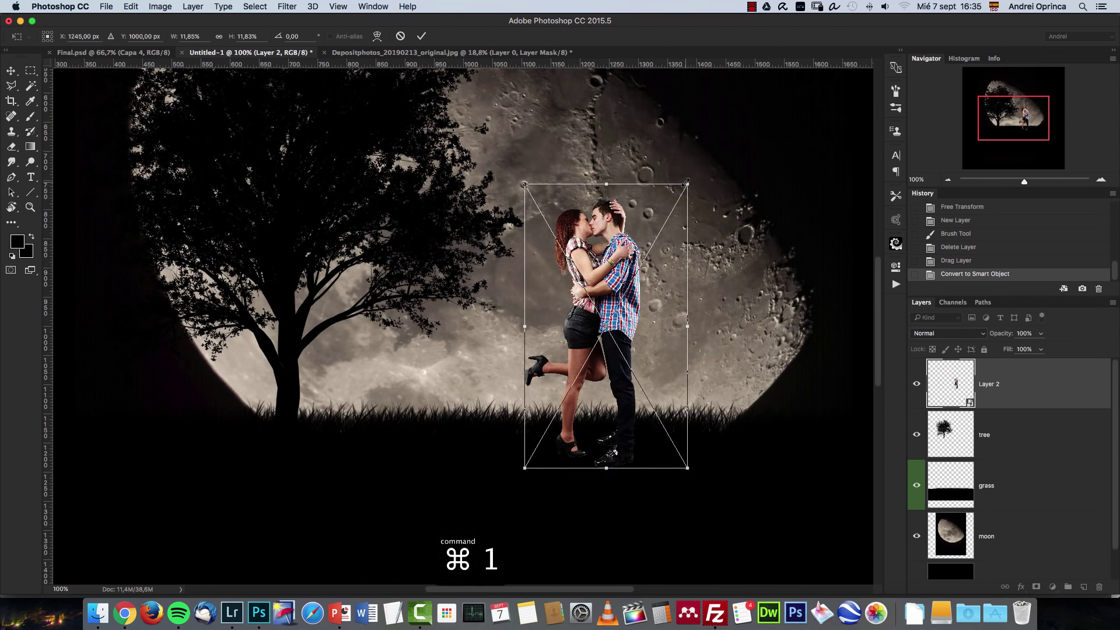
pyautogui.moveTo(682, 190); pyautogui.dragTo(600, 333)
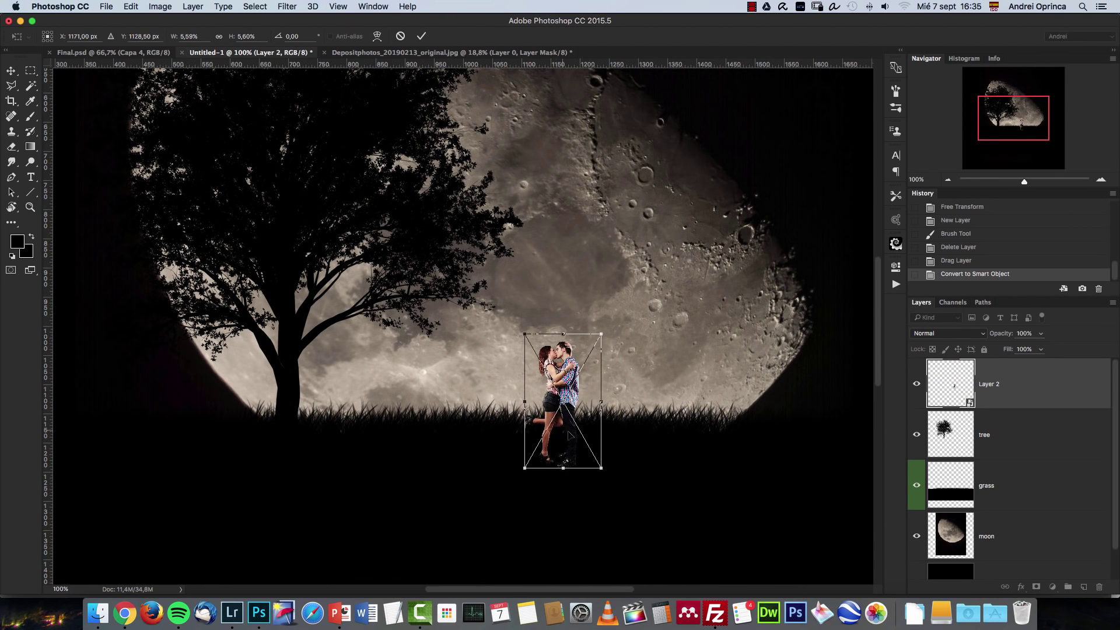
pyautogui.moveTo(584, 431); pyautogui.dragTo(605, 392)
pyautogui.press('Return')
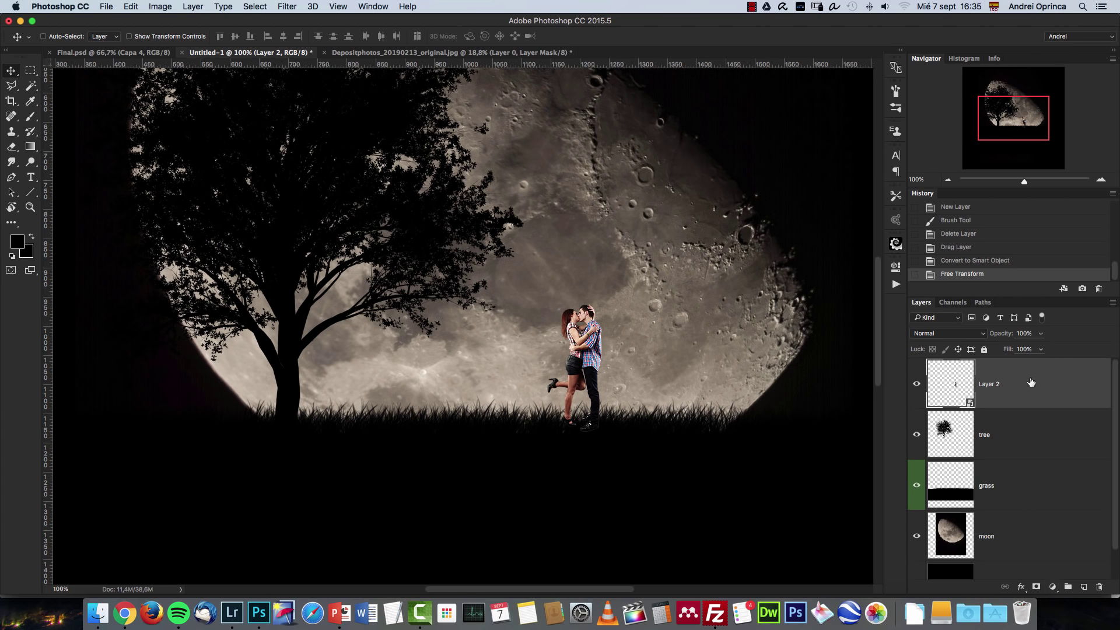
# Black out the couple with a Hue/Saturation Lightness -100 smart filter, then reopen it to check.
pyautogui.click(1052, 587)
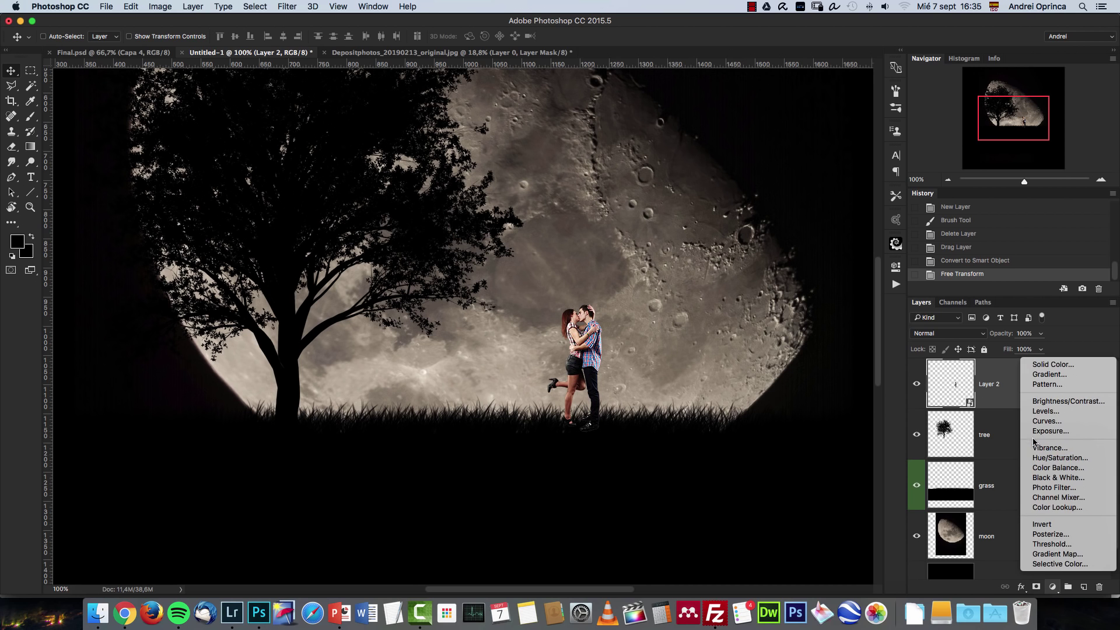
pyautogui.click(1000, 399)
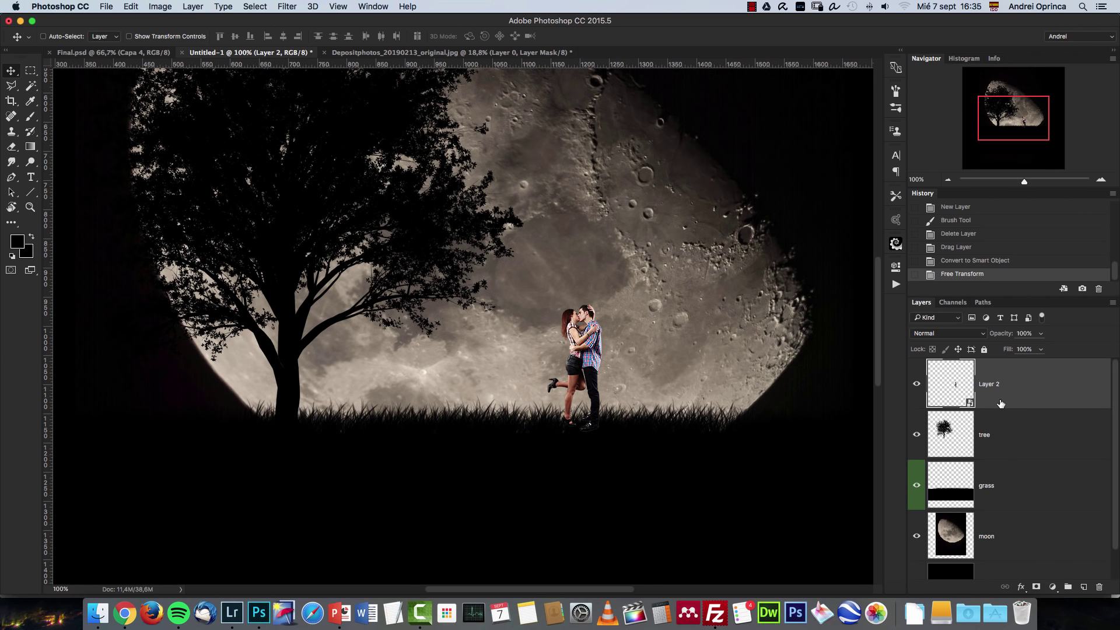
pyautogui.press('super+u')
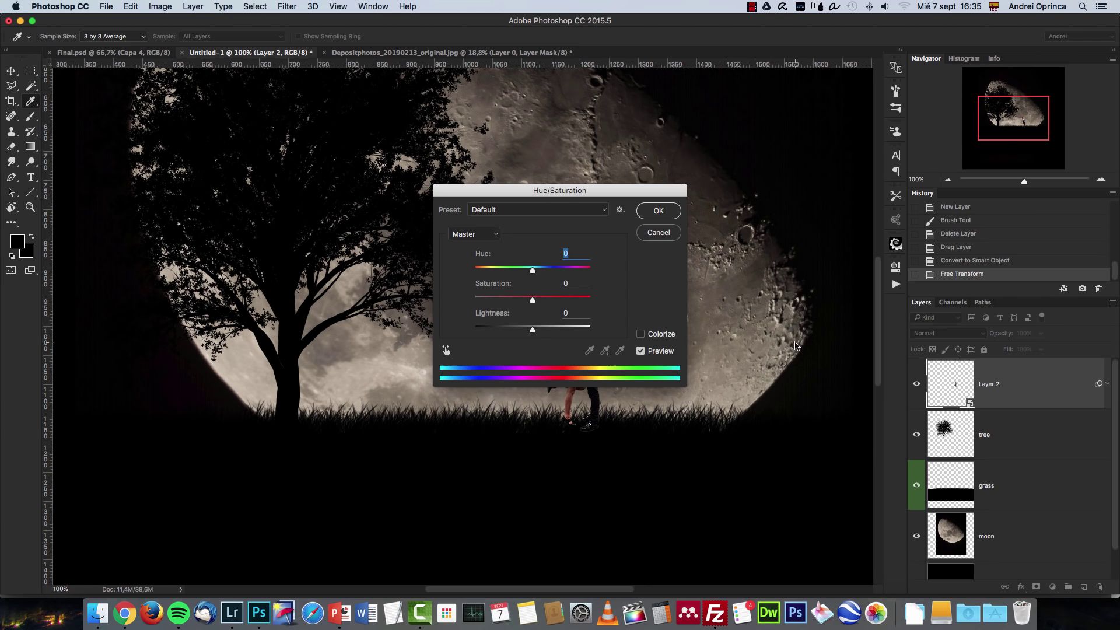
pyautogui.moveTo(555, 190); pyautogui.dragTo(902, 224)
pyautogui.moveTo(879, 364); pyautogui.dragTo(822, 363)
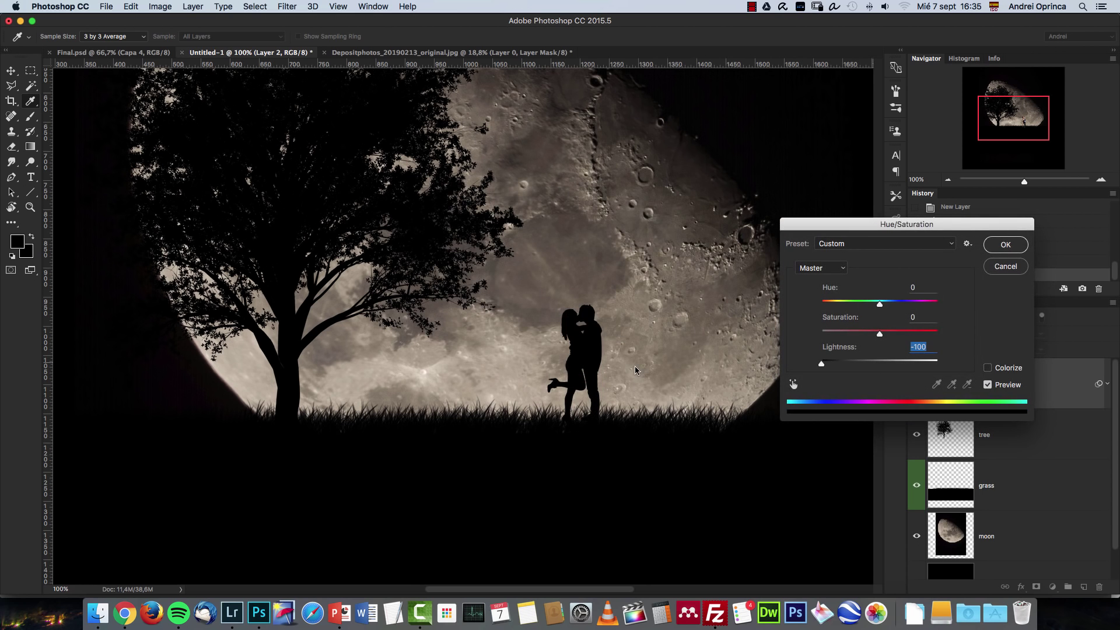
pyautogui.click(1006, 244)
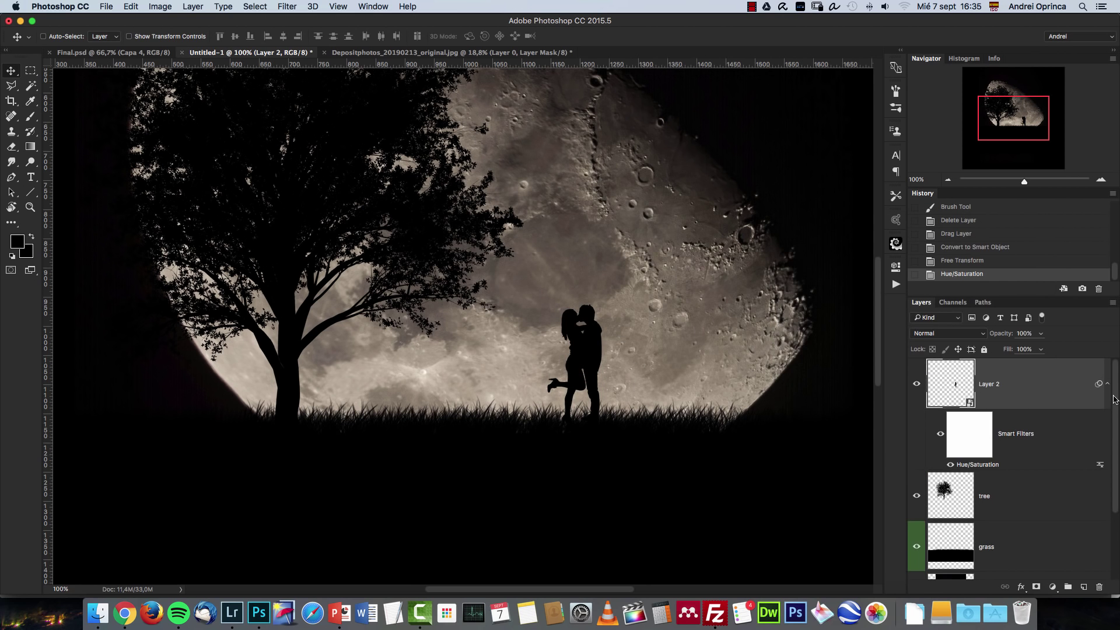
pyautogui.doubleClick(973, 464)
pyautogui.click(1002, 271)
# Collapse Layer 2's Smart Filters and open the PixelSquid panel.
pyautogui.click(1108, 382)
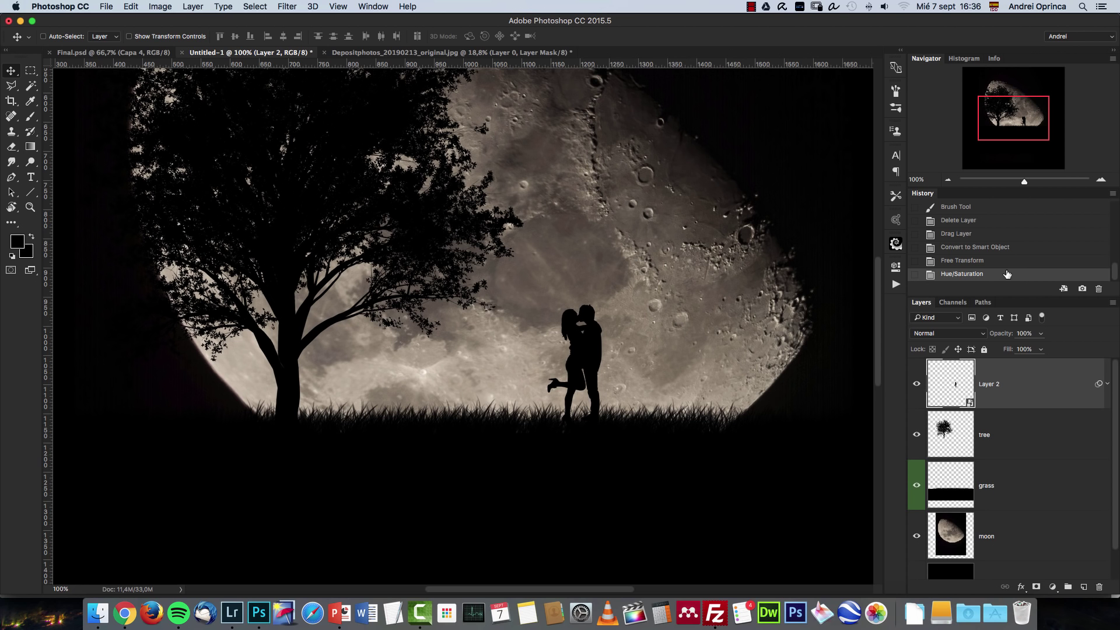
pyautogui.click(894, 243)
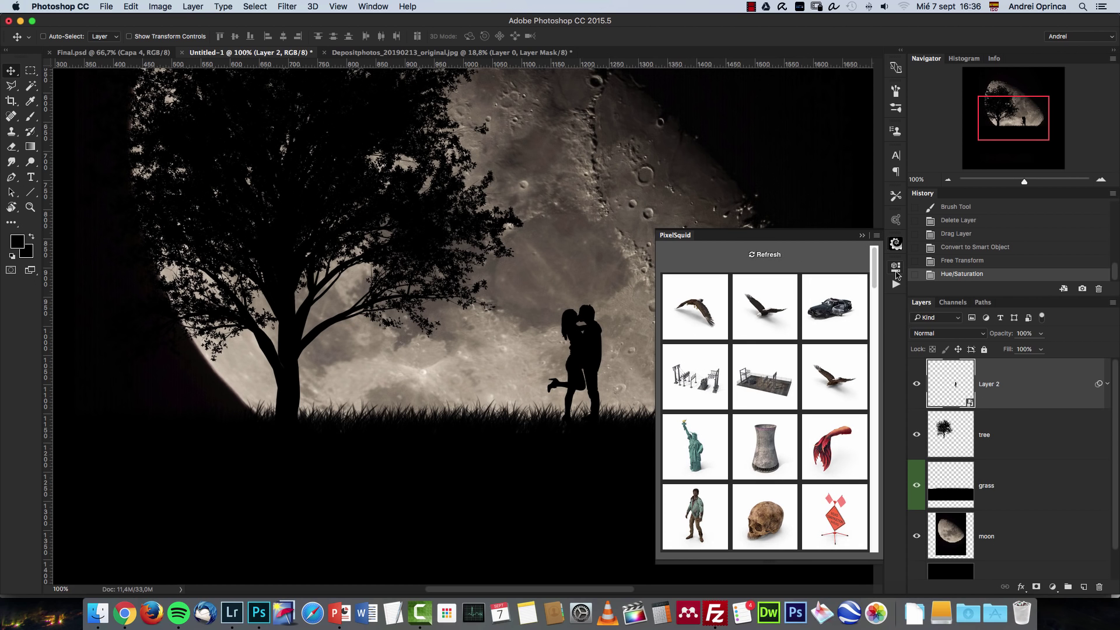
# Insert PixelSquid's Vintage NYC Checker Taxi with Shadows Off, Resolution High, rotated to side view.
pyautogui.moveTo(876, 264); pyautogui.dragTo(875, 359)
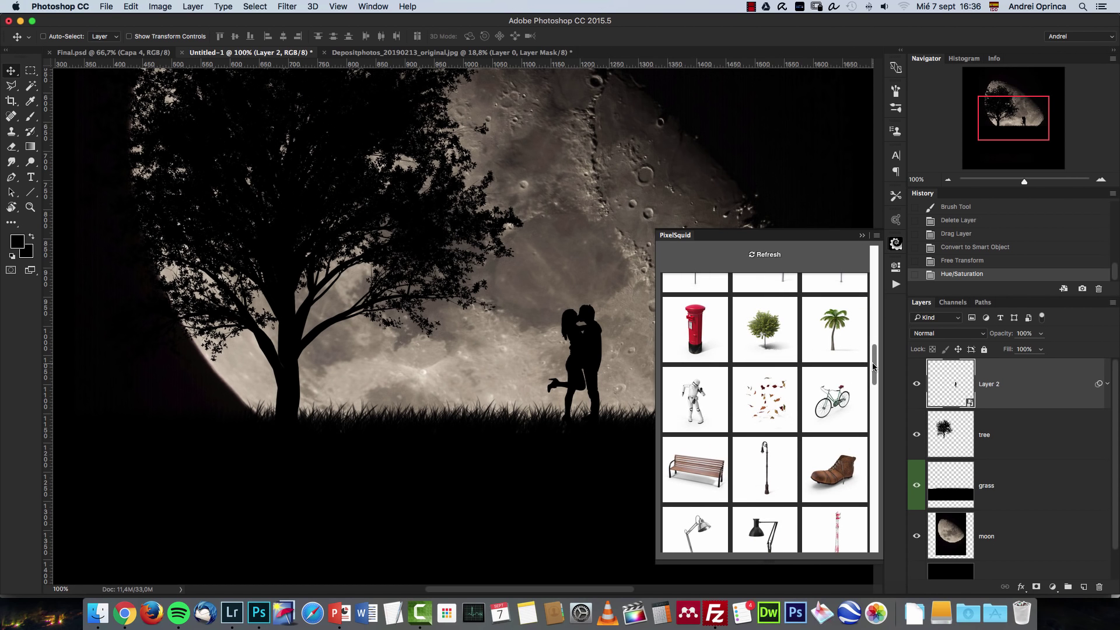
pyautogui.moveTo(875, 356); pyautogui.dragTo(877, 501)
pyautogui.scroll(-5, 820, 513)
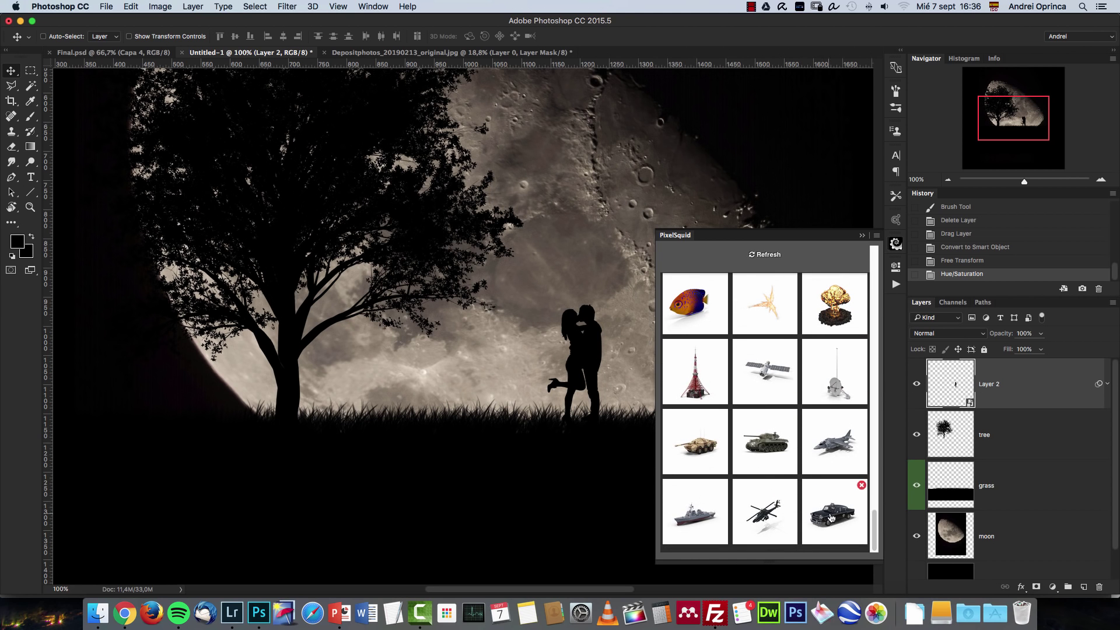
pyautogui.click(831, 515)
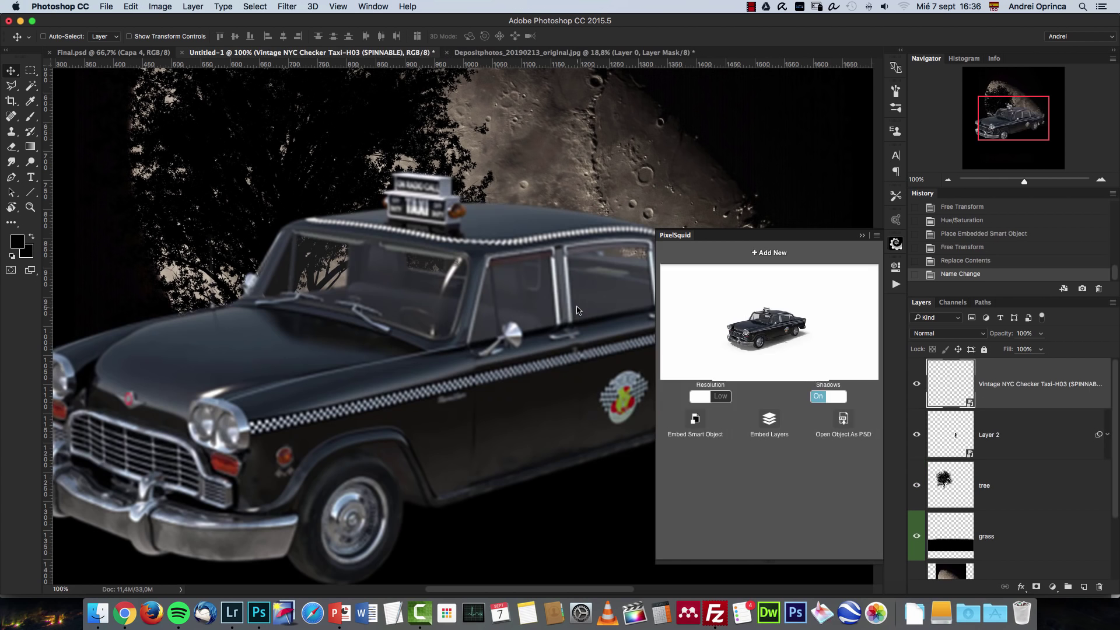
pyautogui.click(828, 401)
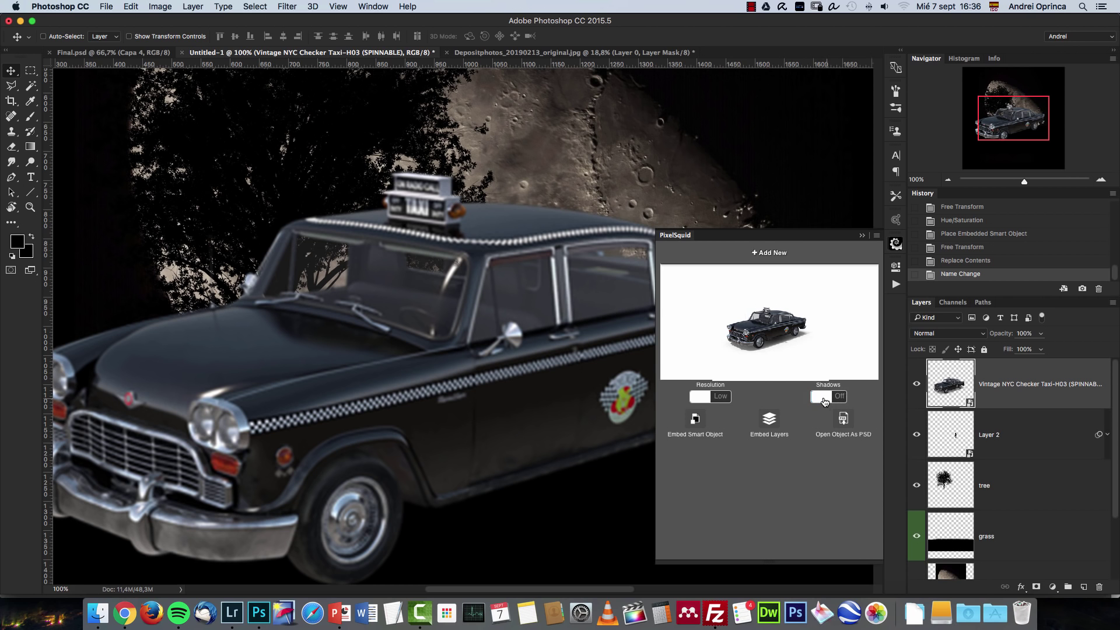
pyautogui.click(713, 399)
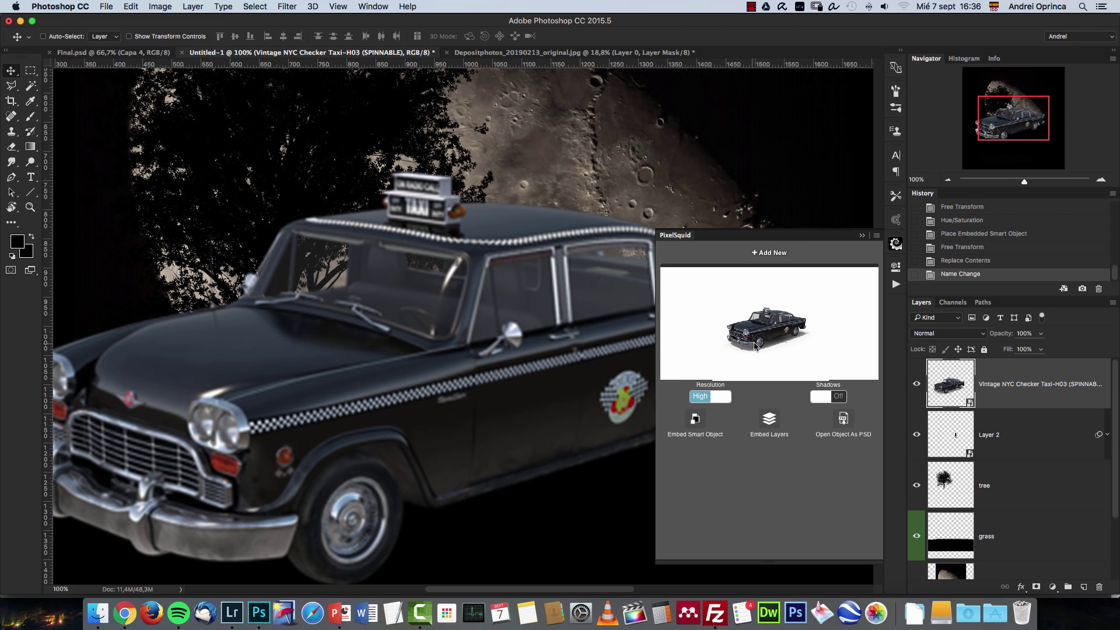
pyautogui.moveTo(755, 346); pyautogui.dragTo(783, 337)
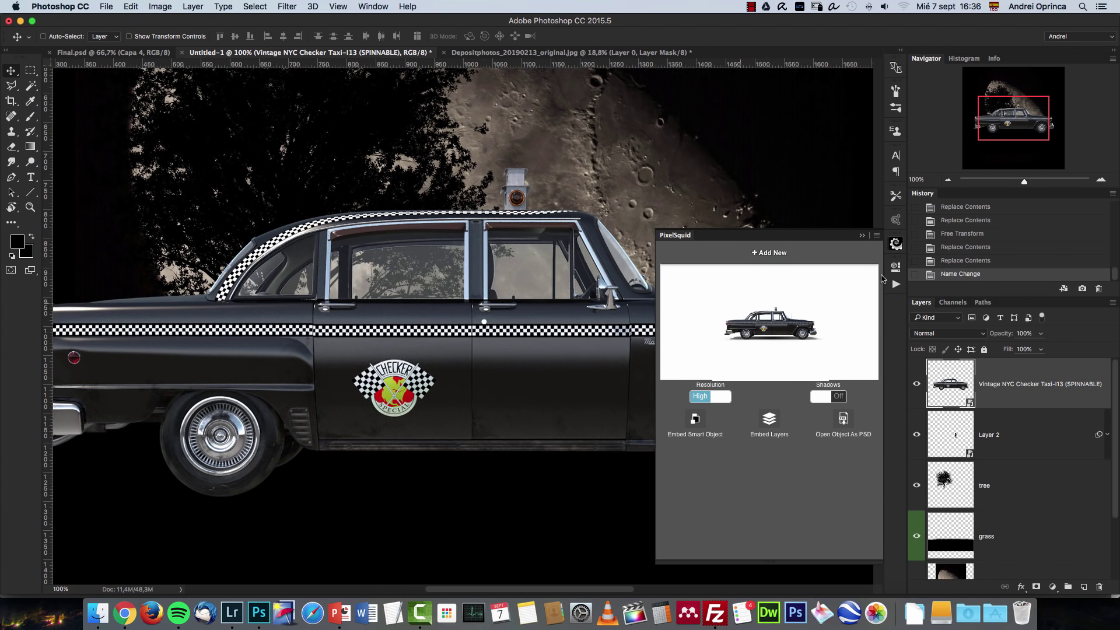
# Close PixelSquid, scale the taxi to about 30% and park it on the grass between tree and couple.
pyautogui.click(862, 236)
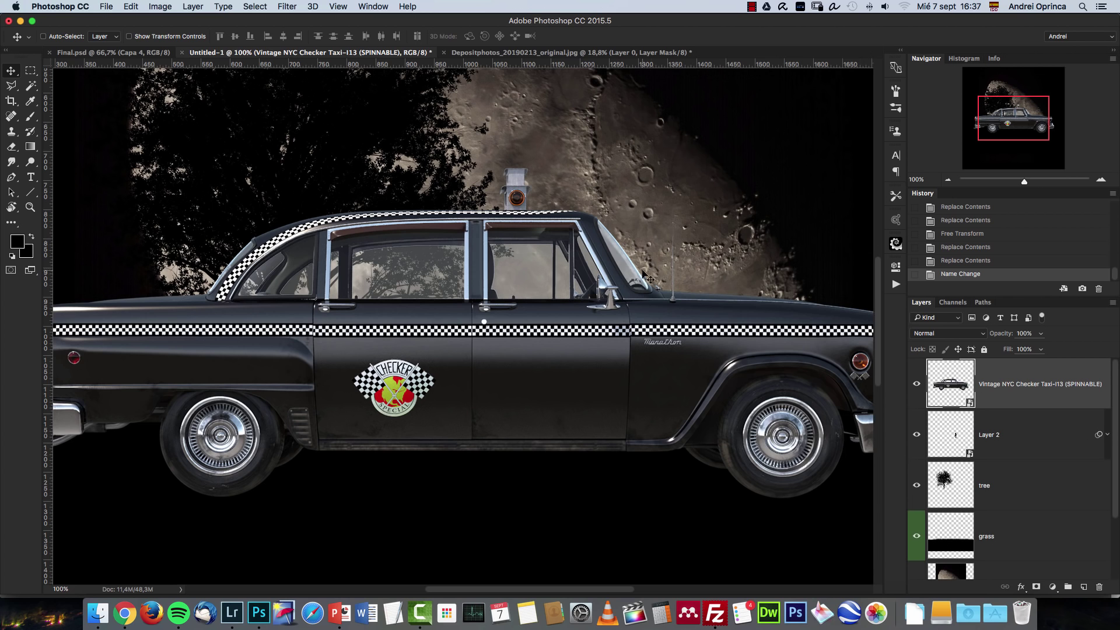
pyautogui.scroll(-1, 576, 275)
pyautogui.scroll(-4, 575, 274)
pyautogui.press('super+t')
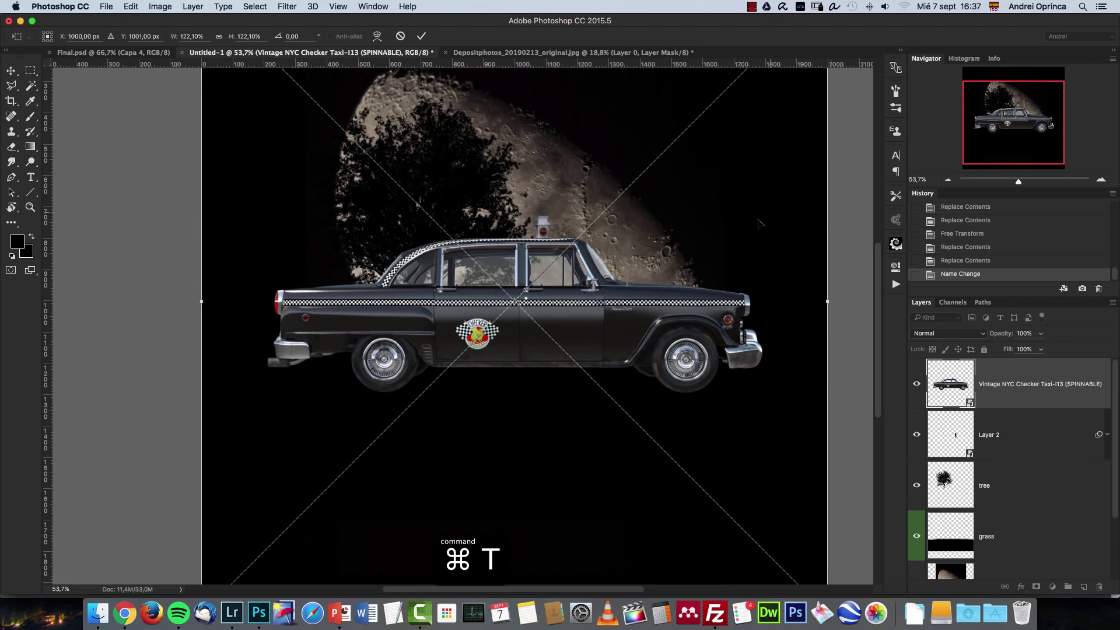
pyautogui.scroll(-2, 683, 211)
pyautogui.moveTo(622, 167); pyautogui.dragTo(506, 283)
pyautogui.press('super+1')
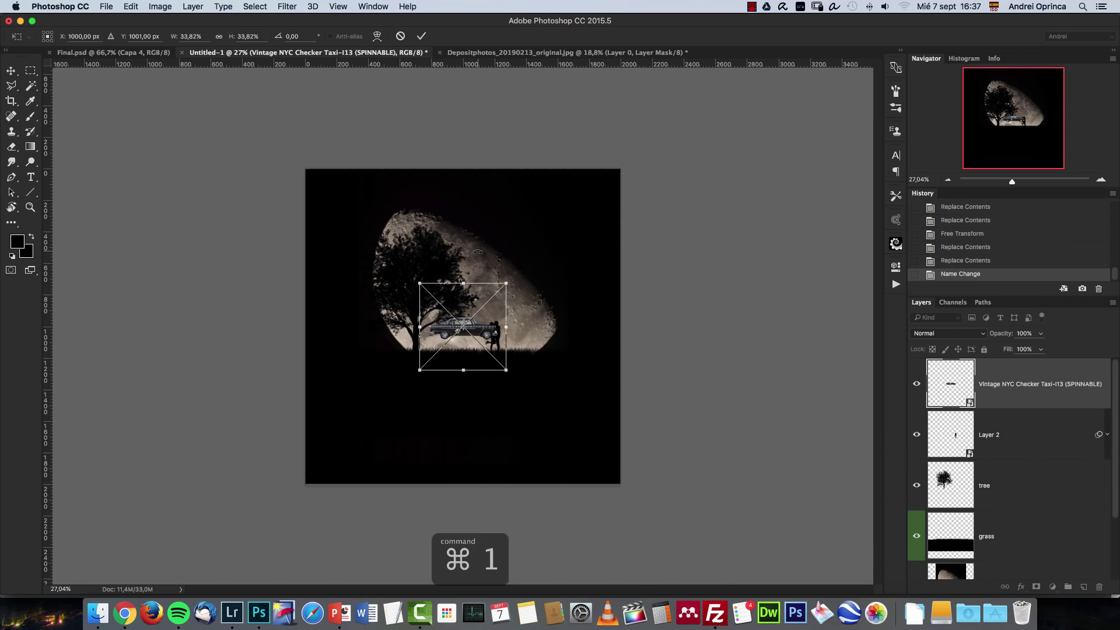
pyautogui.moveTo(624, 167); pyautogui.dragTo(580, 209)
pyautogui.moveTo(517, 278); pyautogui.dragTo(501, 317)
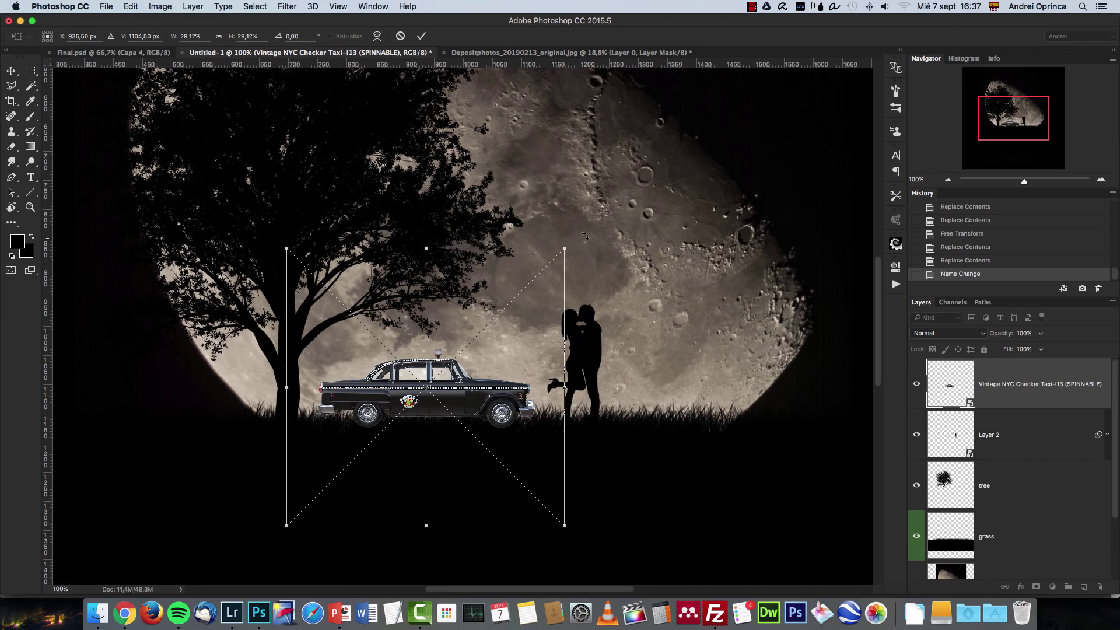
pyautogui.moveTo(563, 248)
pyautogui.mouseDown()
pyautogui.moveTo(576, 241)
pyautogui.moveTo(558, 240)
pyautogui.mouseUp()
pyautogui.moveTo(522, 293); pyautogui.dragTo(513, 298)
pyautogui.press('Return')
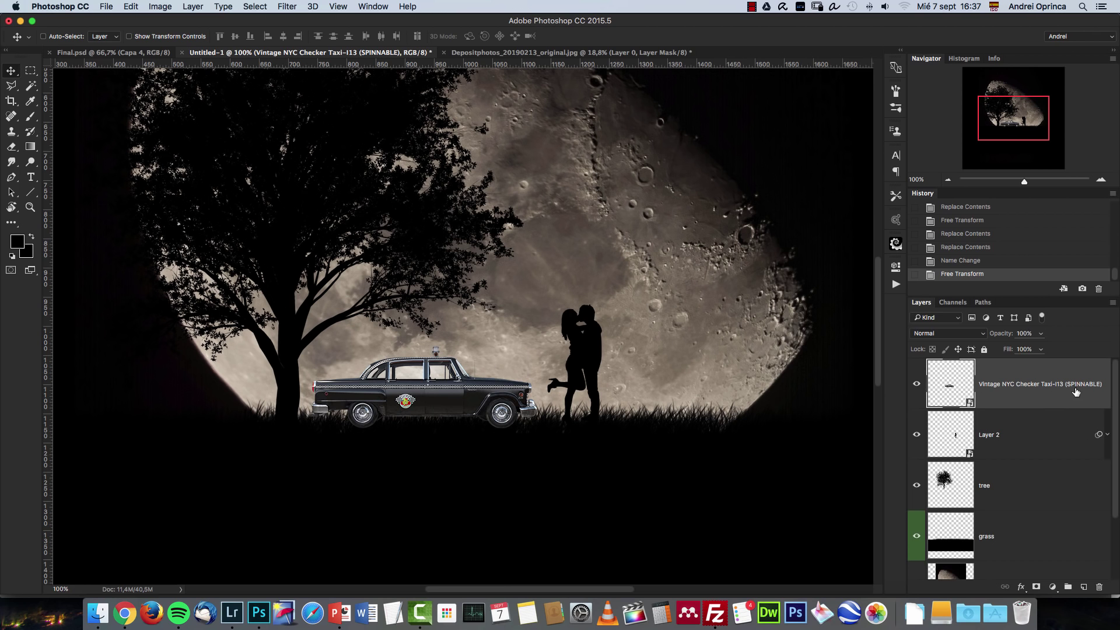
# Turn the taxi into a black silhouette with Hue/Saturation Lightness -100.
pyautogui.press('super+u')
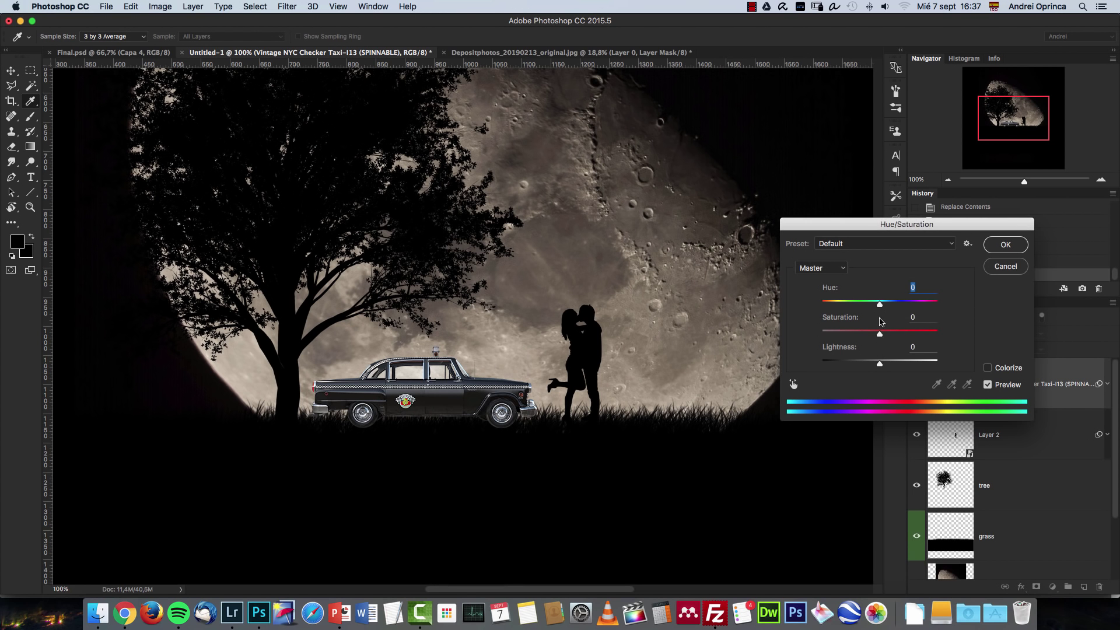
pyautogui.moveTo(905, 226); pyautogui.dragTo(790, 222)
pyautogui.moveTo(764, 360); pyautogui.dragTo(703, 360)
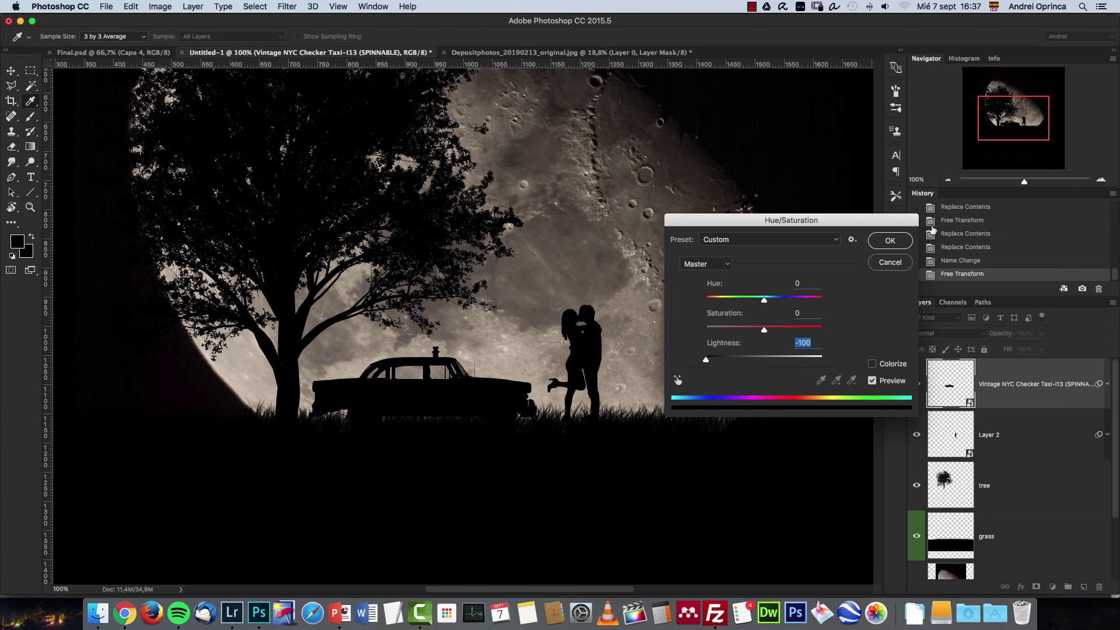
pyautogui.click(896, 238)
# Scale the couple down next to the taxi, lower the taxi slightly and nudge the couple left.
pyautogui.click(1047, 494)
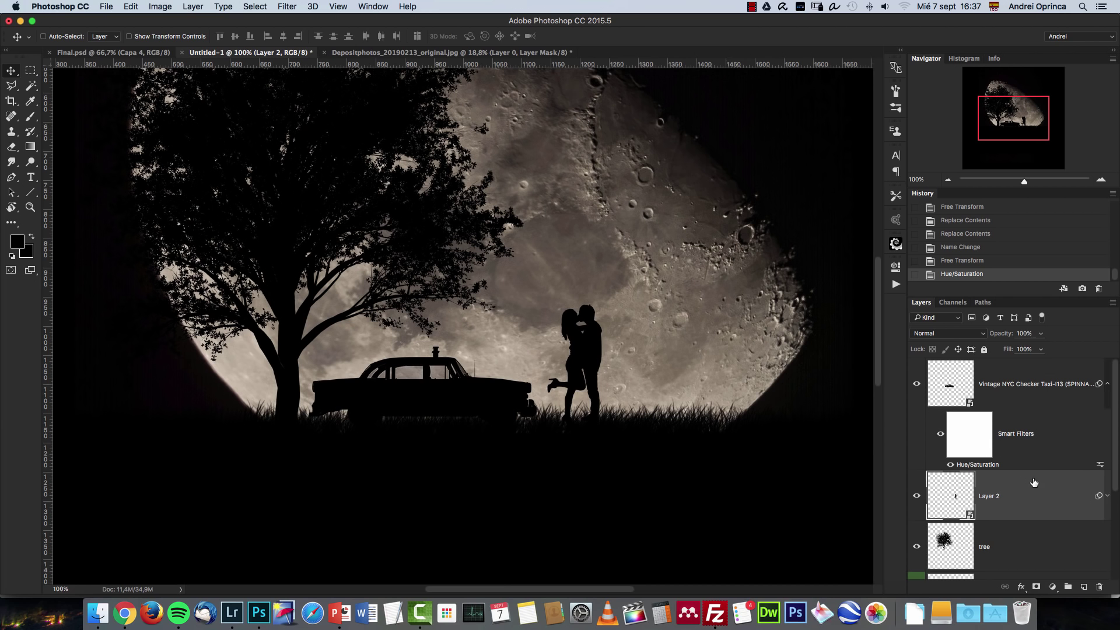
pyautogui.press('super+t')
pyautogui.moveTo(625, 291); pyautogui.dragTo(636, 337)
pyautogui.press('Return')
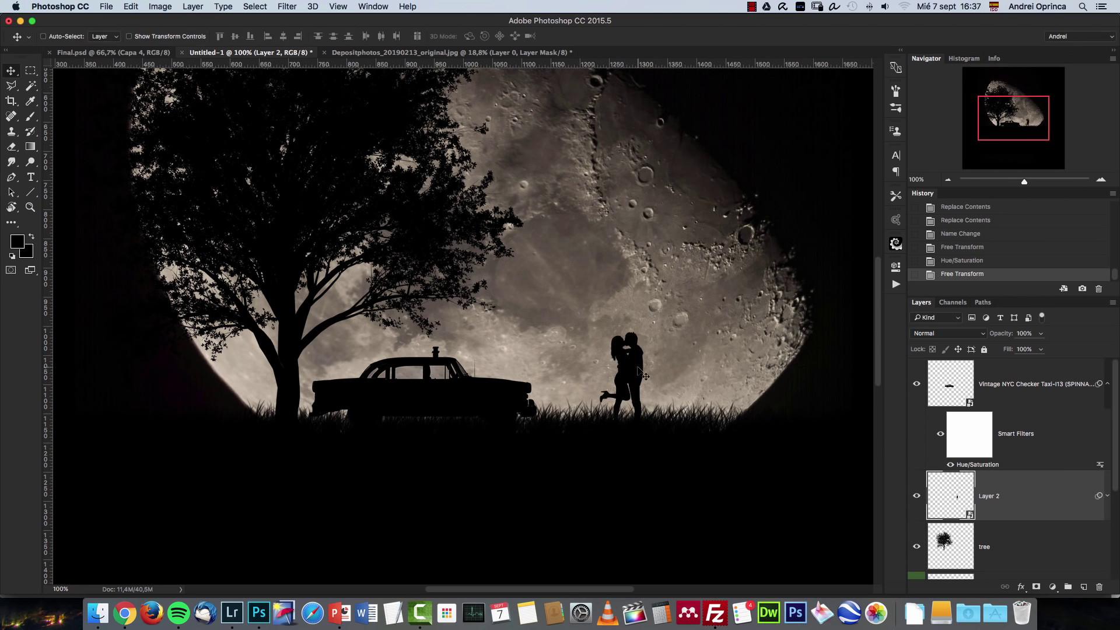
pyautogui.click(437, 392)
pyautogui.moveTo(437, 392); pyautogui.dragTo(439, 398)
pyautogui.moveTo(637, 366); pyautogui.dragTo(628, 369)
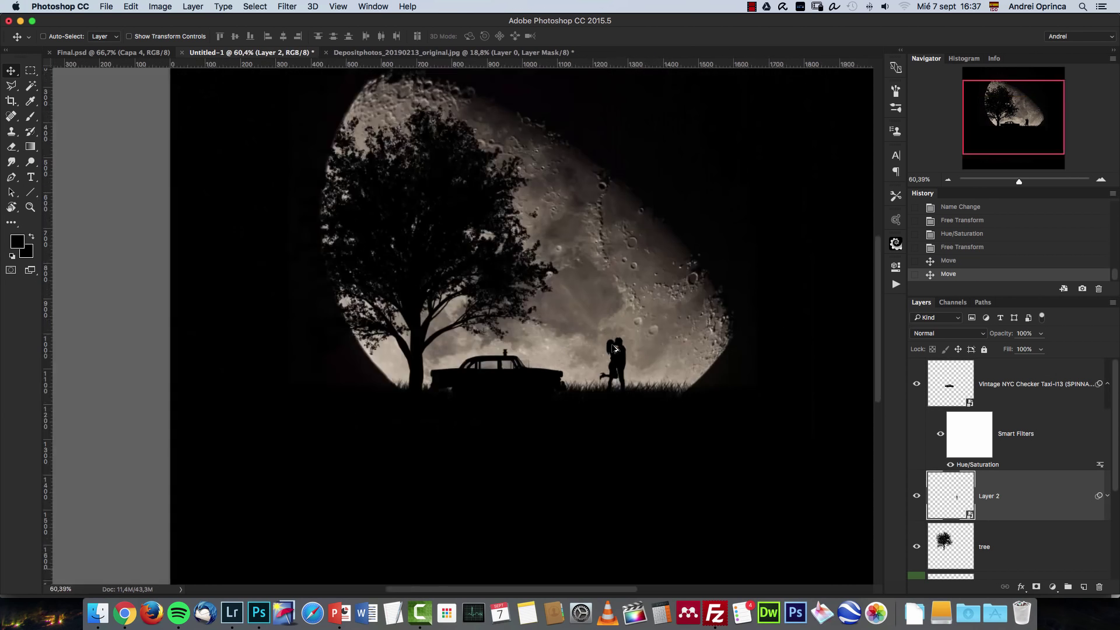
pyautogui.scroll(-5, 390, 363)
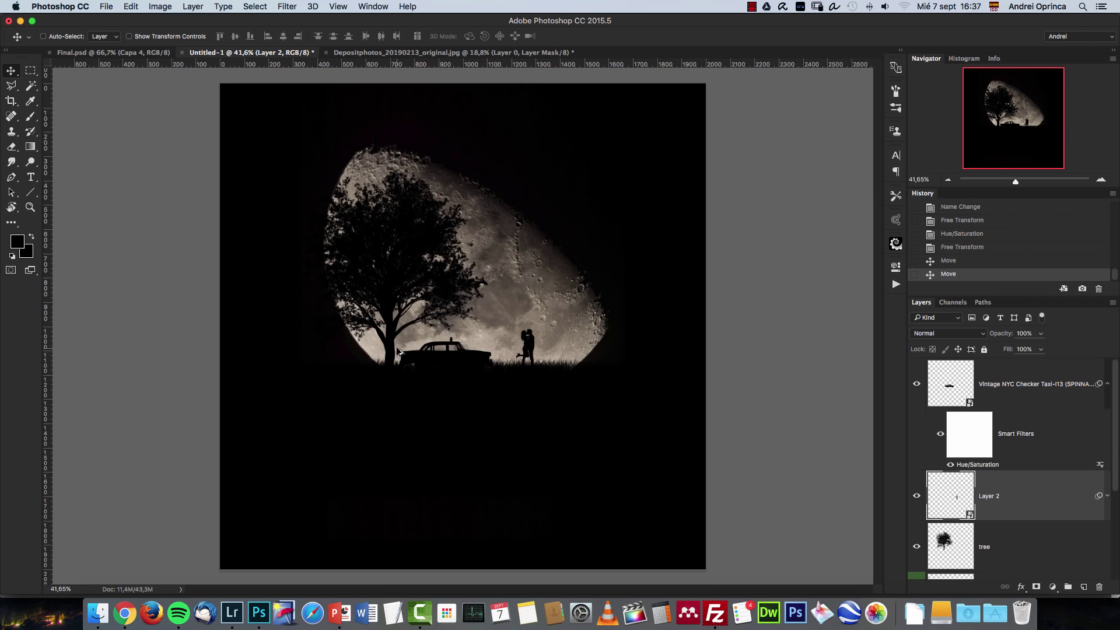
pyautogui.scroll(5, 403, 349)
pyautogui.scroll(-4, 404, 346)
pyautogui.scroll(-2, 404, 346)
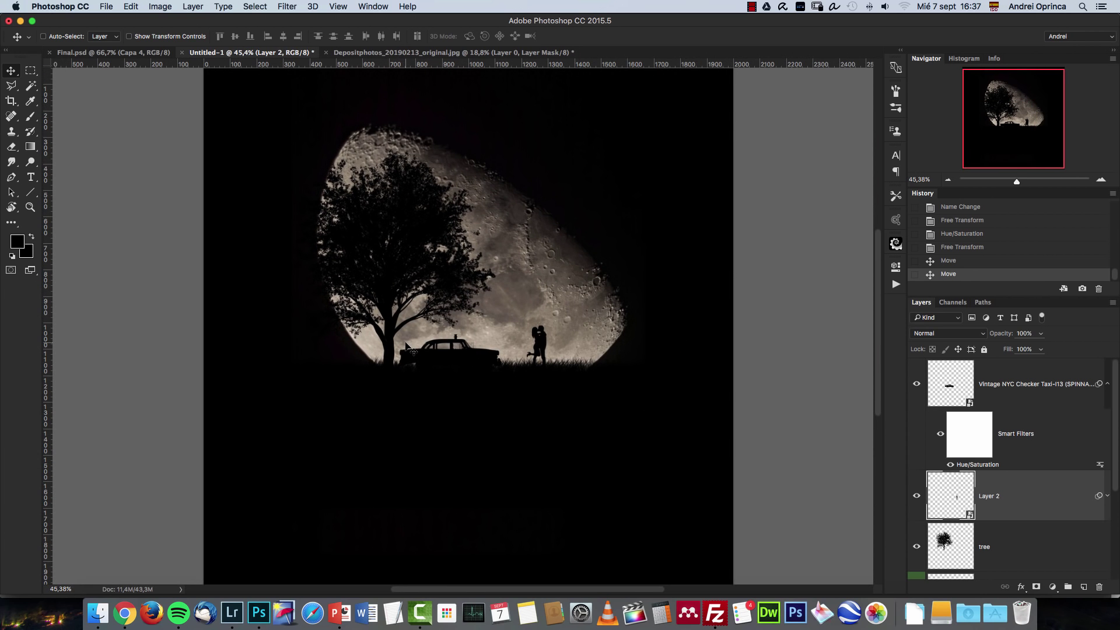
pyautogui.scroll(-3, 430, 265)
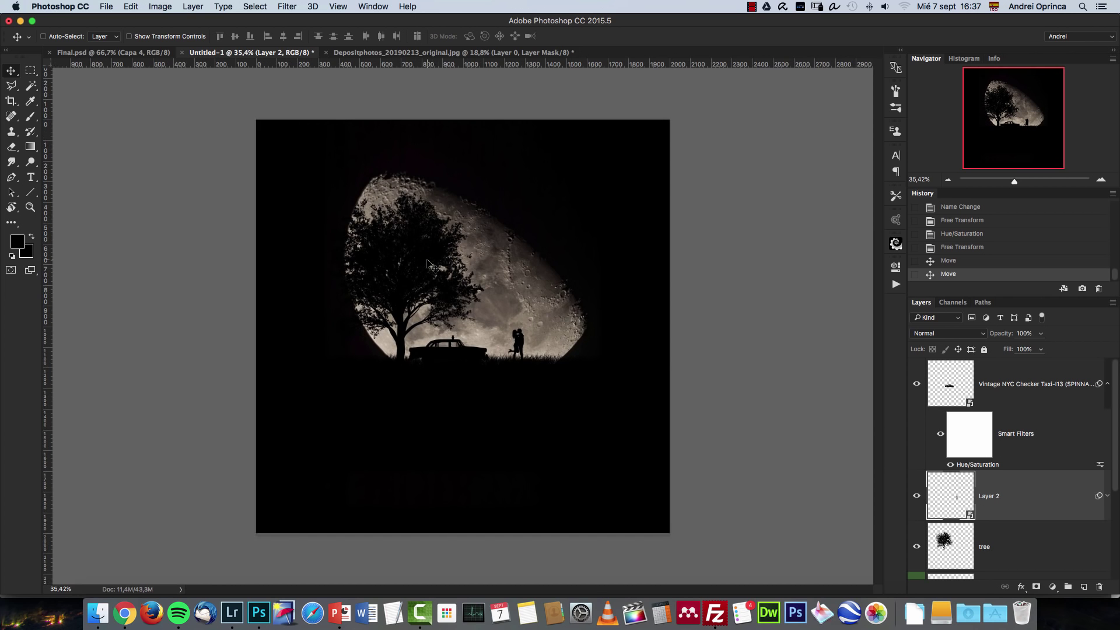
pyautogui.scroll(4, 429, 266)
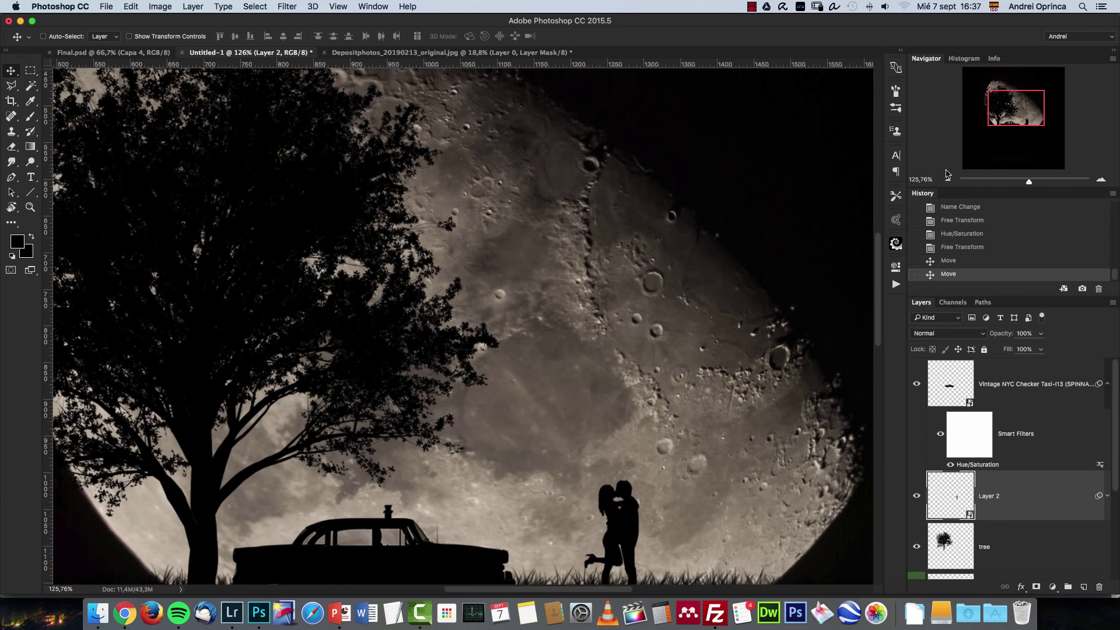
pyautogui.click(948, 178)
pyautogui.moveTo(1016, 110); pyautogui.dragTo(1017, 117)
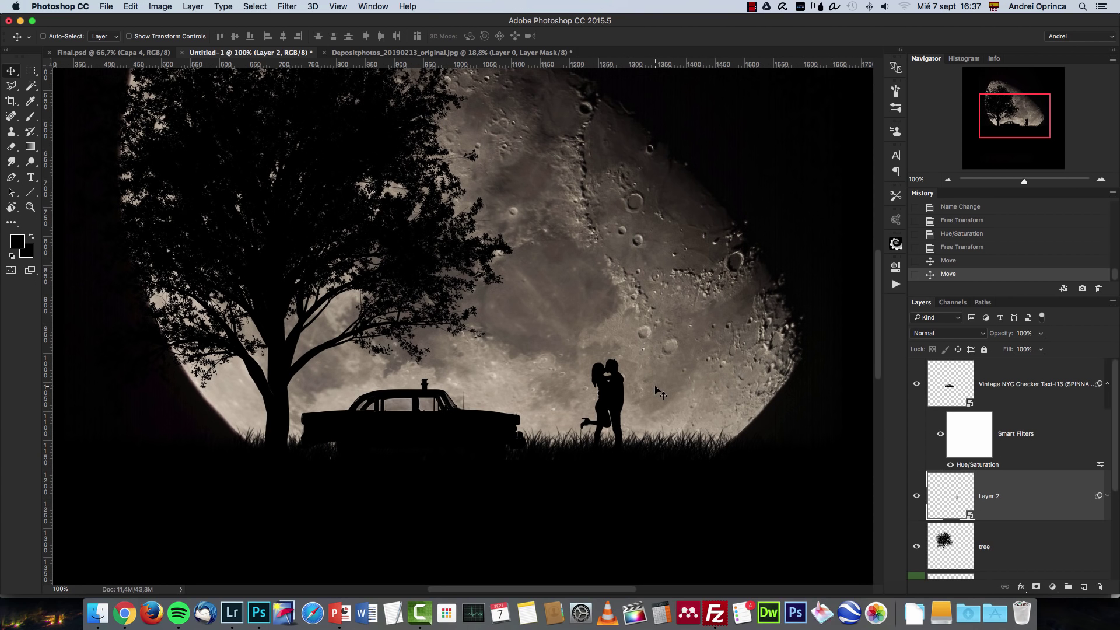